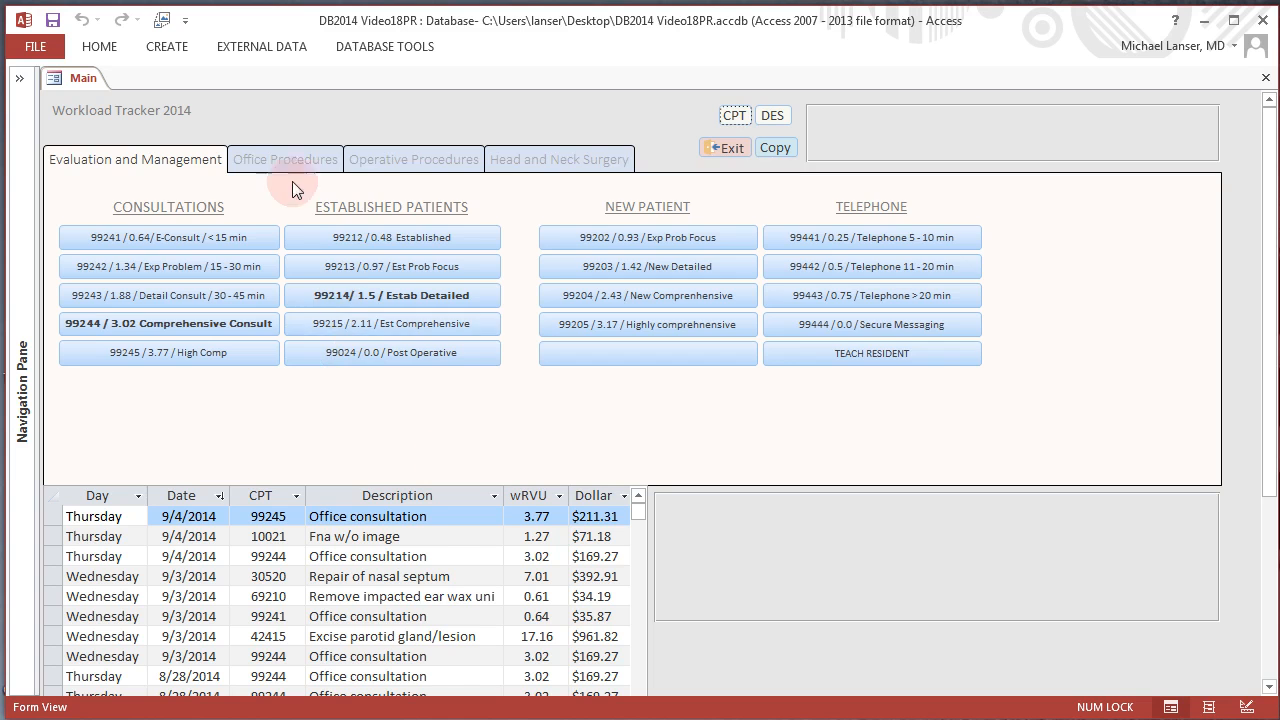
Look through the form's Evaluation and Management, Office Procedures, Operative Procedures and Head and Neck Surgery pages.
click(273, 159)
click(390, 160)
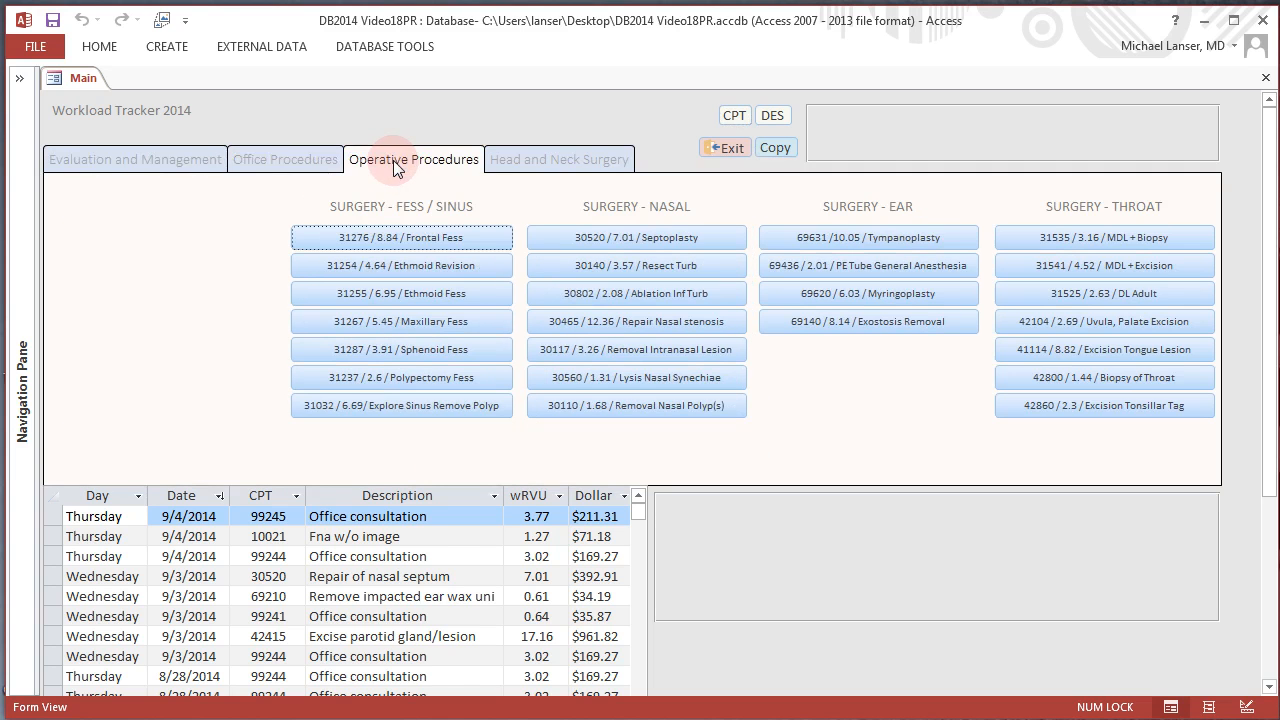
click(529, 158)
click(130, 158)
click(256, 156)
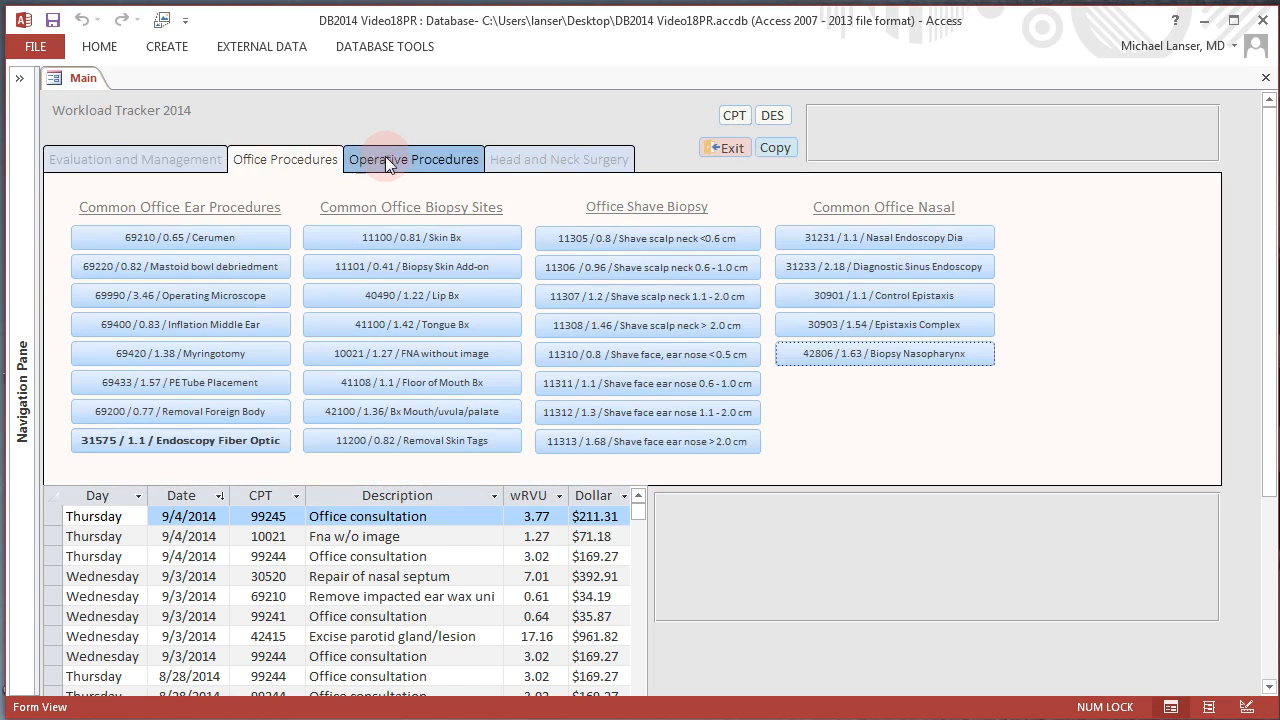
click(385, 157)
click(237, 156)
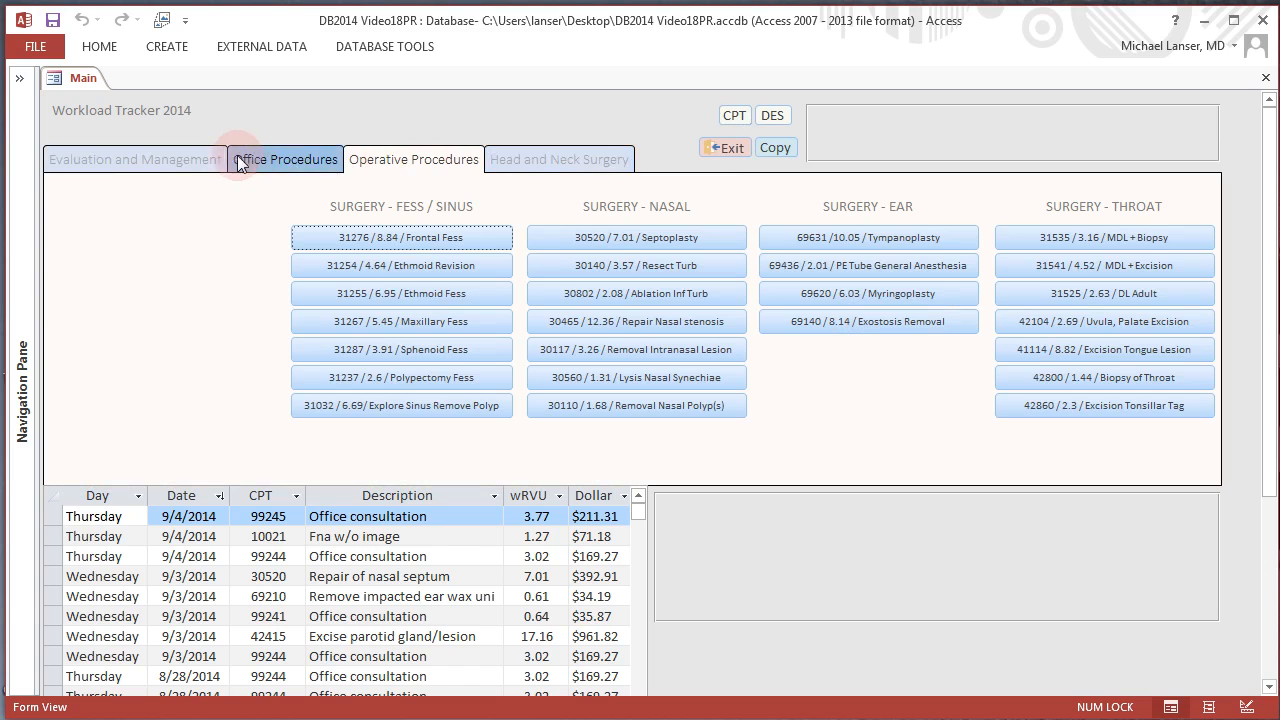
click(146, 160)
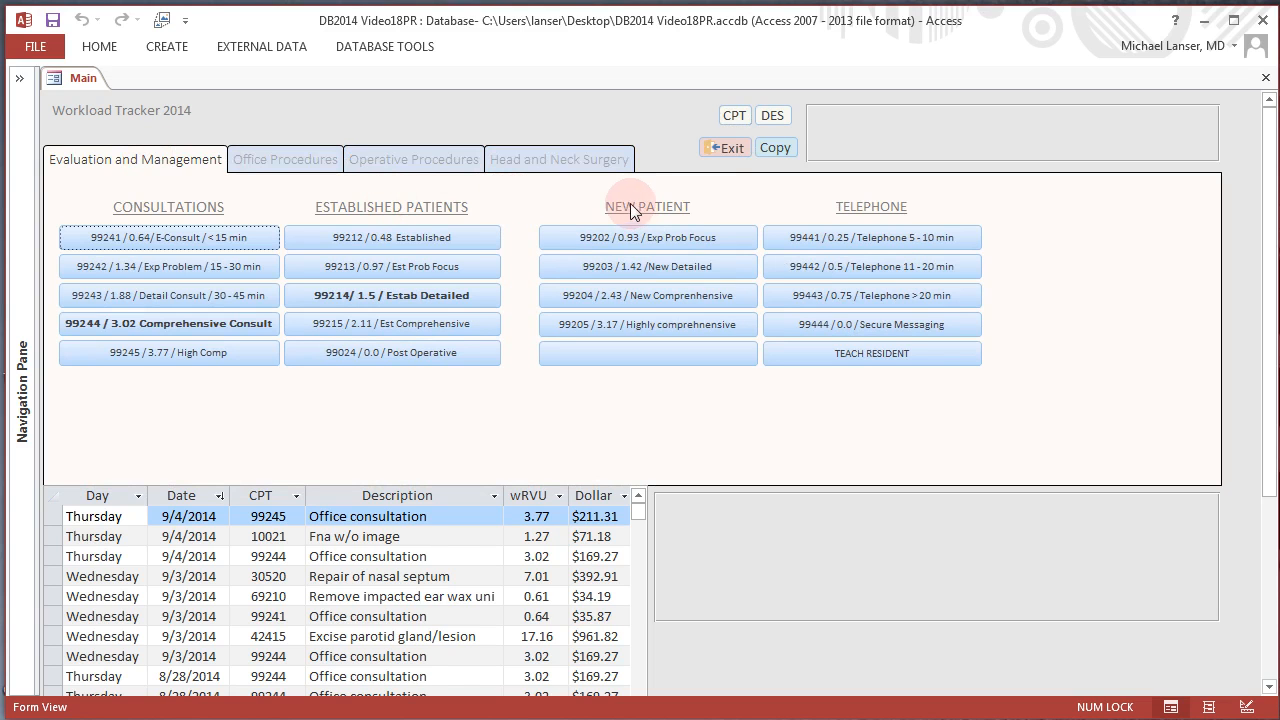
View the CPT code search form and close it without searching.
click(735, 113)
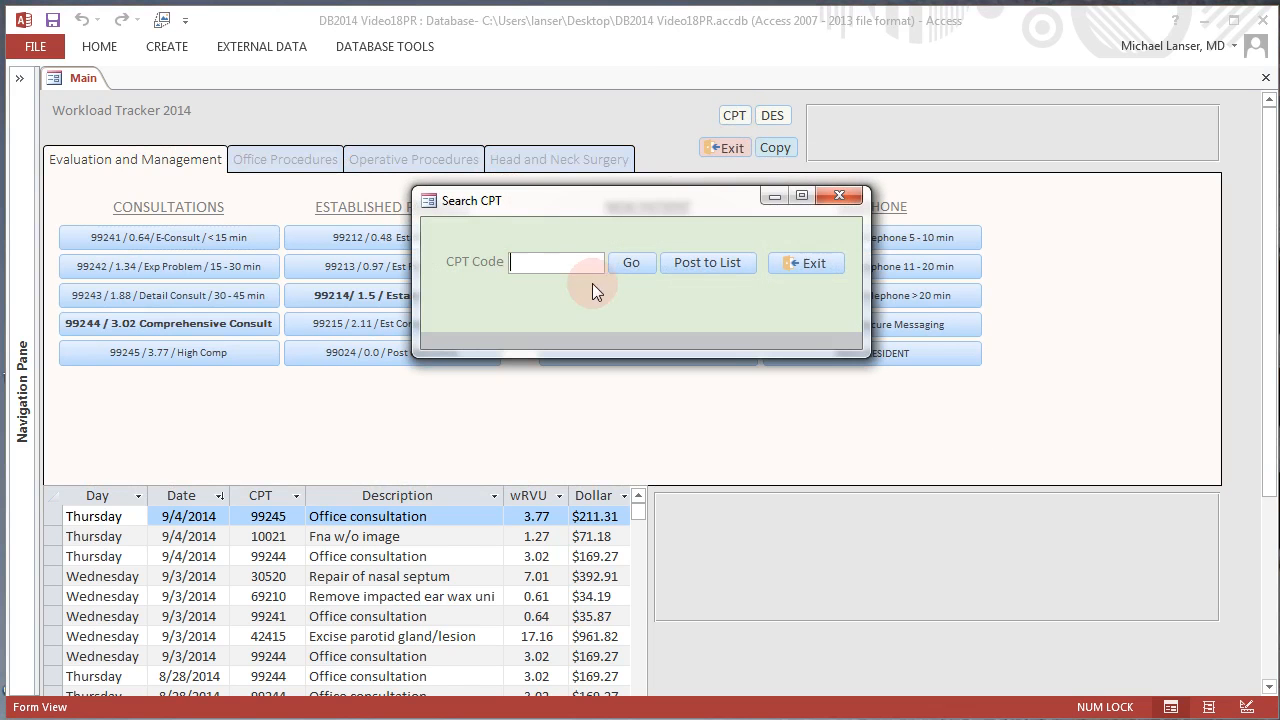
click(806, 263)
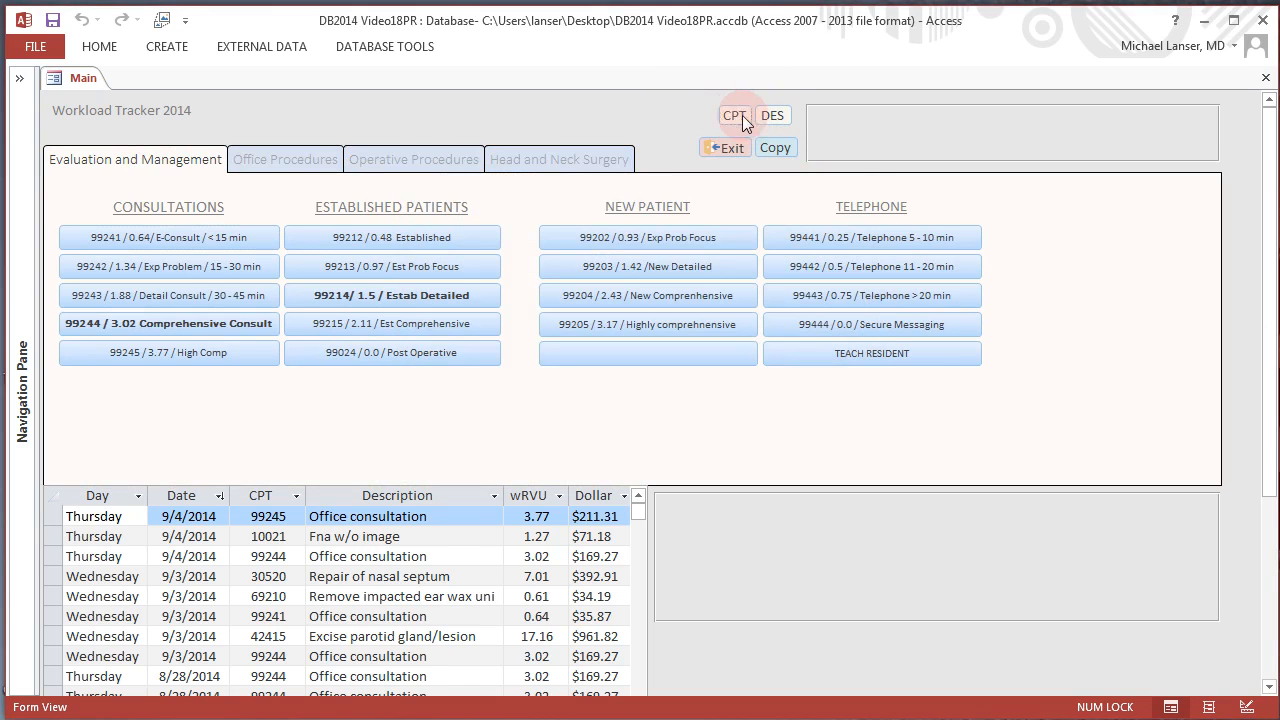
click(681, 262)
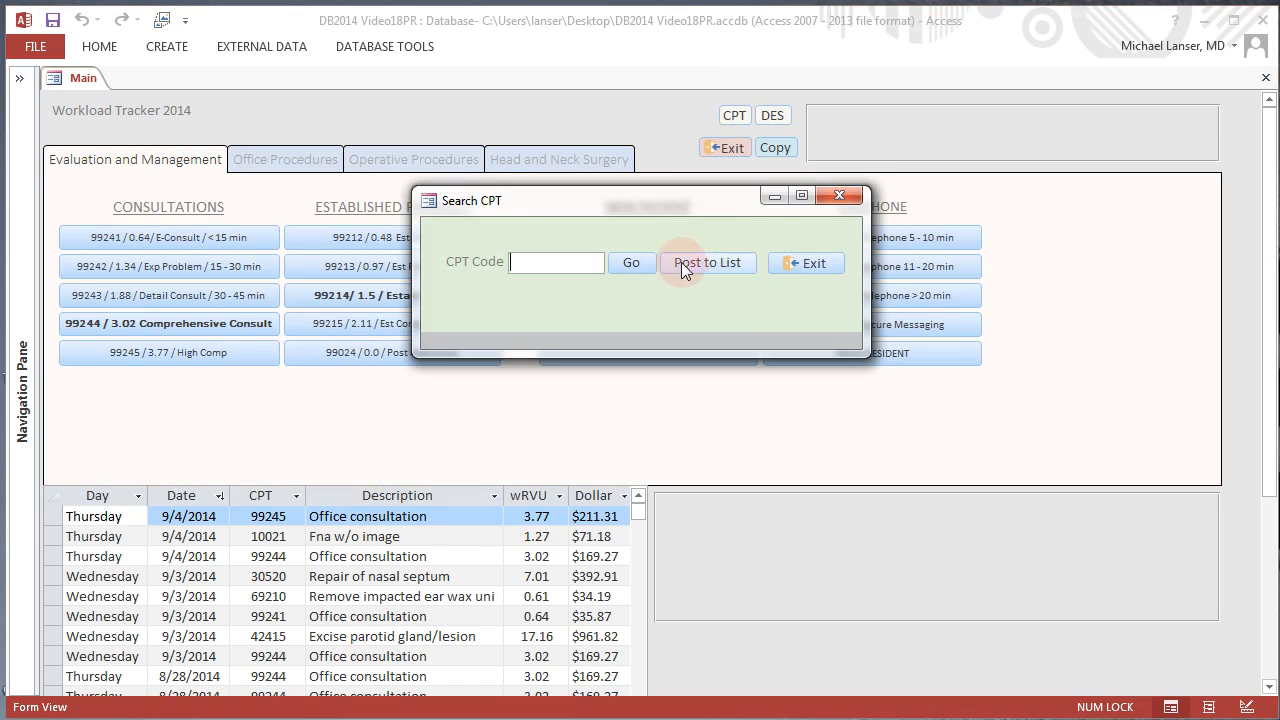
click(836, 192)
Search the procedure descriptions for "eye", look through the matching codes and close the search form.
click(771, 117)
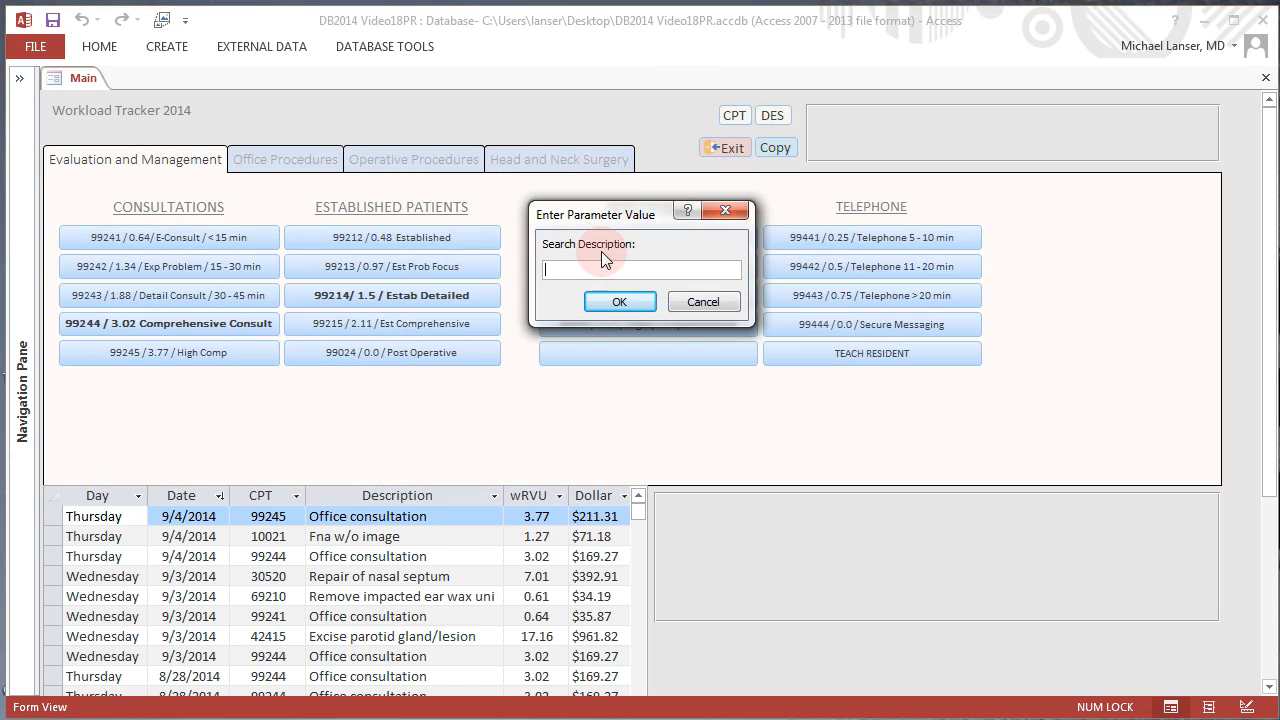
text(eye)
key(Return)
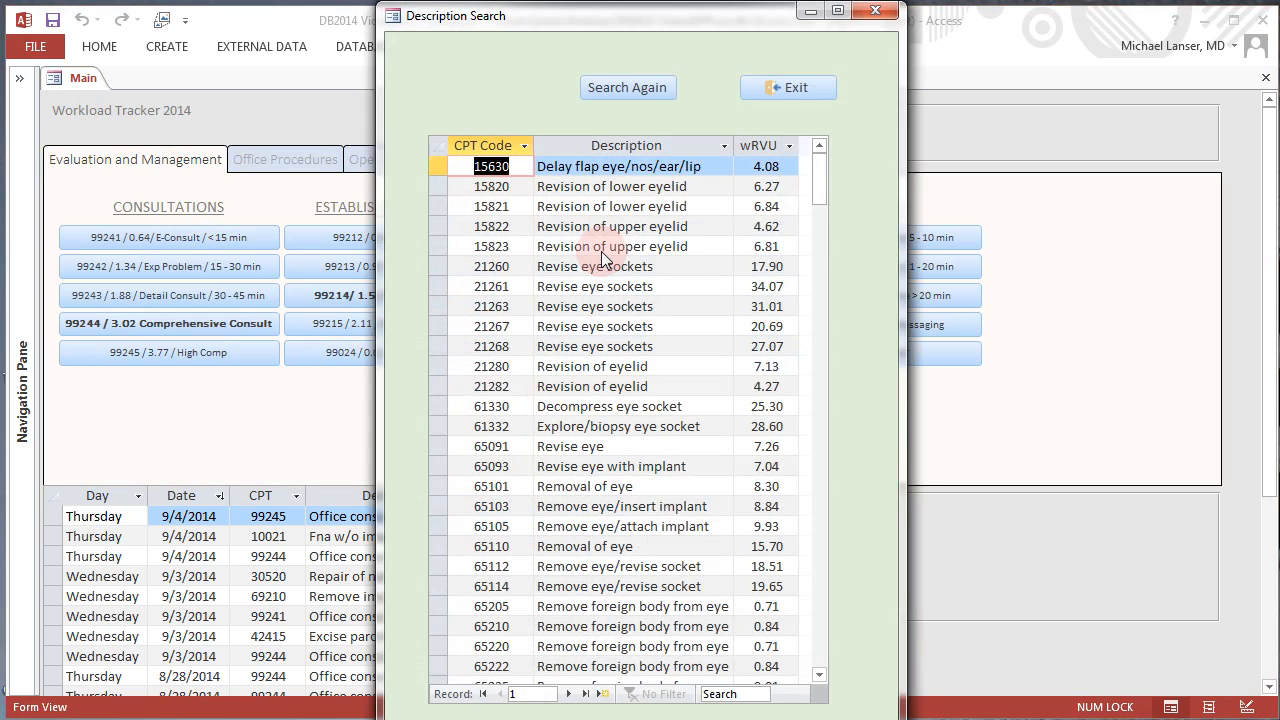
scroll(640, 334, down, 8)
scroll(642, 338, down, 15)
scroll(642, 335, up, 6)
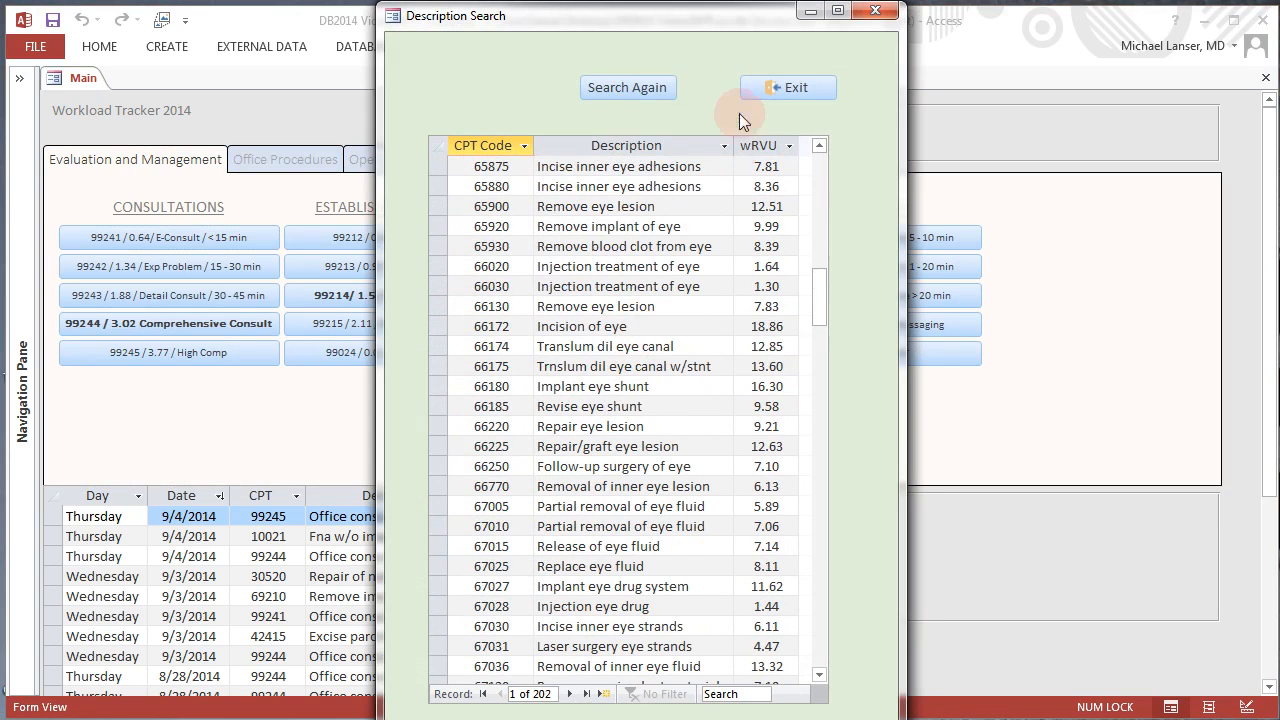
click(784, 83)
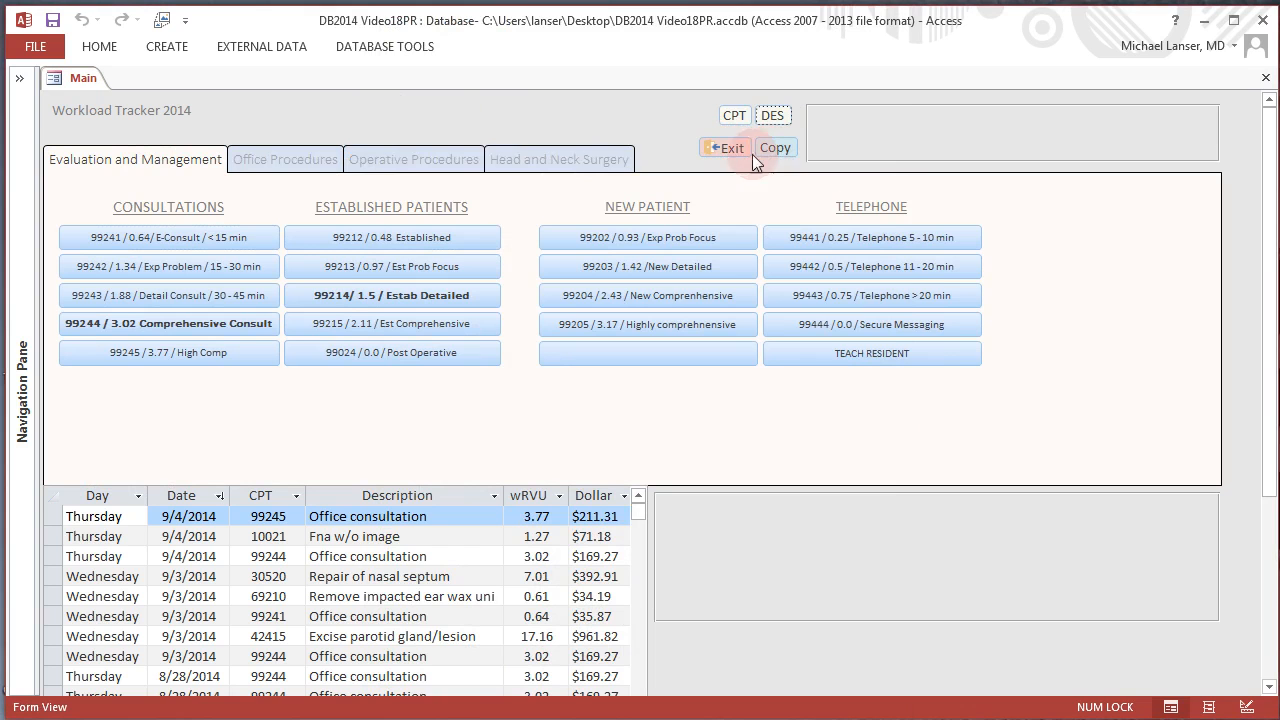
Compare the procedure button columns on the form's pages, especially Operative Procedures and Head and Neck Surgery.
click(302, 159)
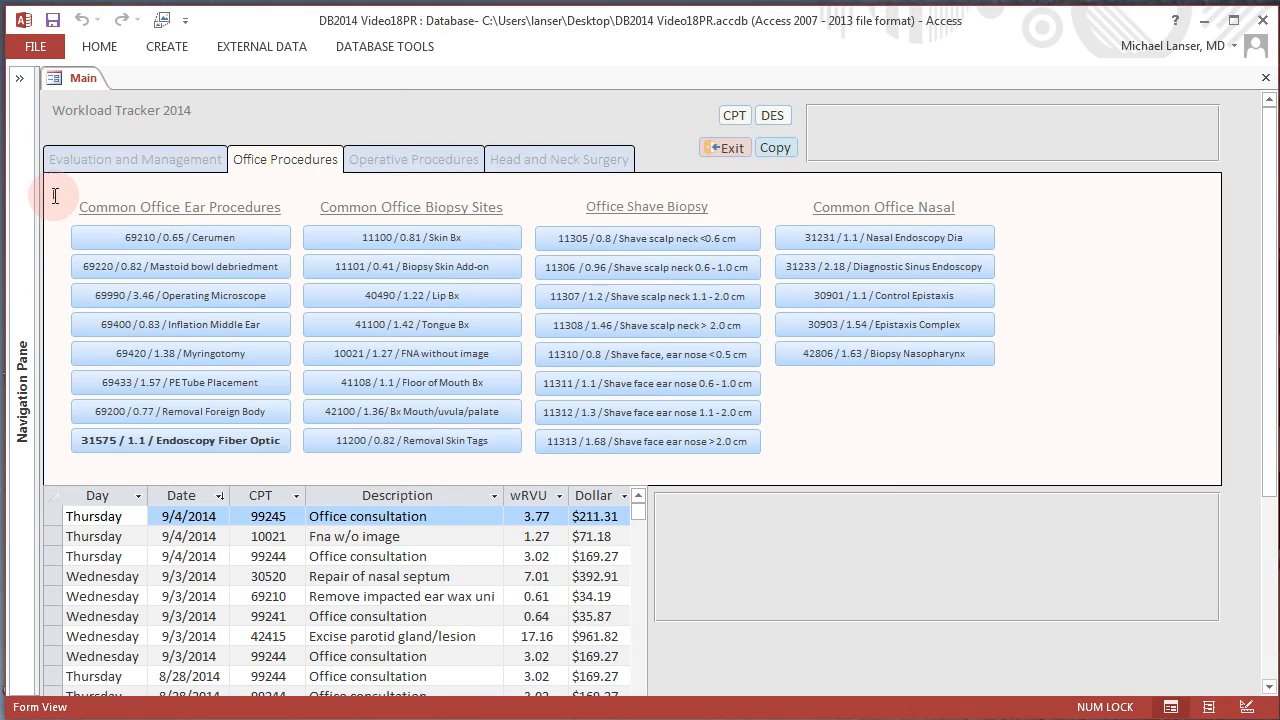
click(420, 163)
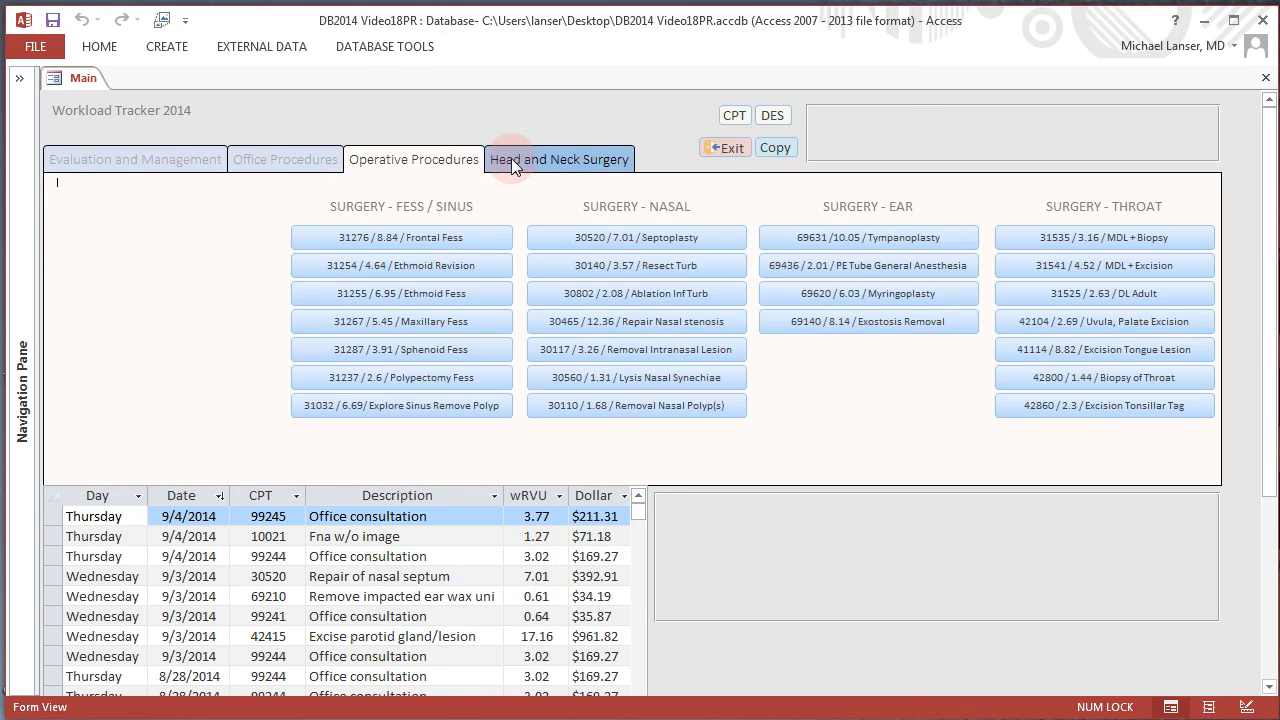
click(505, 160)
click(174, 162)
click(285, 161)
click(415, 161)
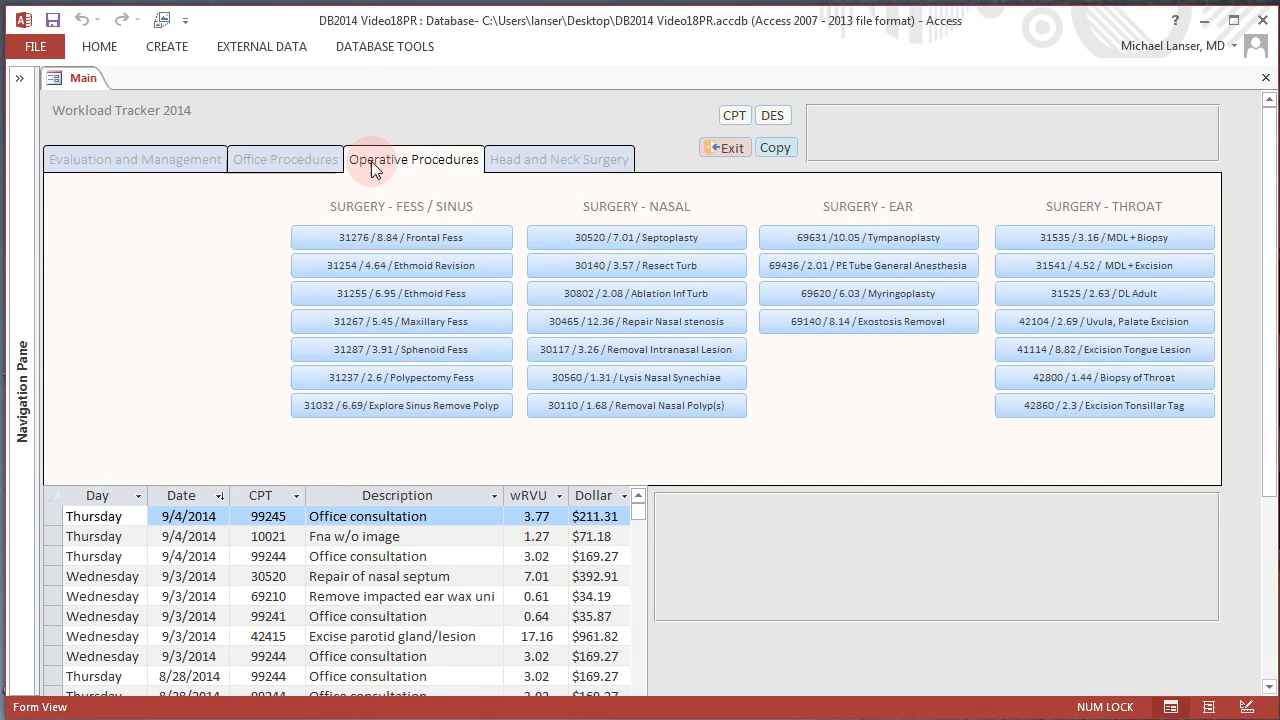
click(524, 162)
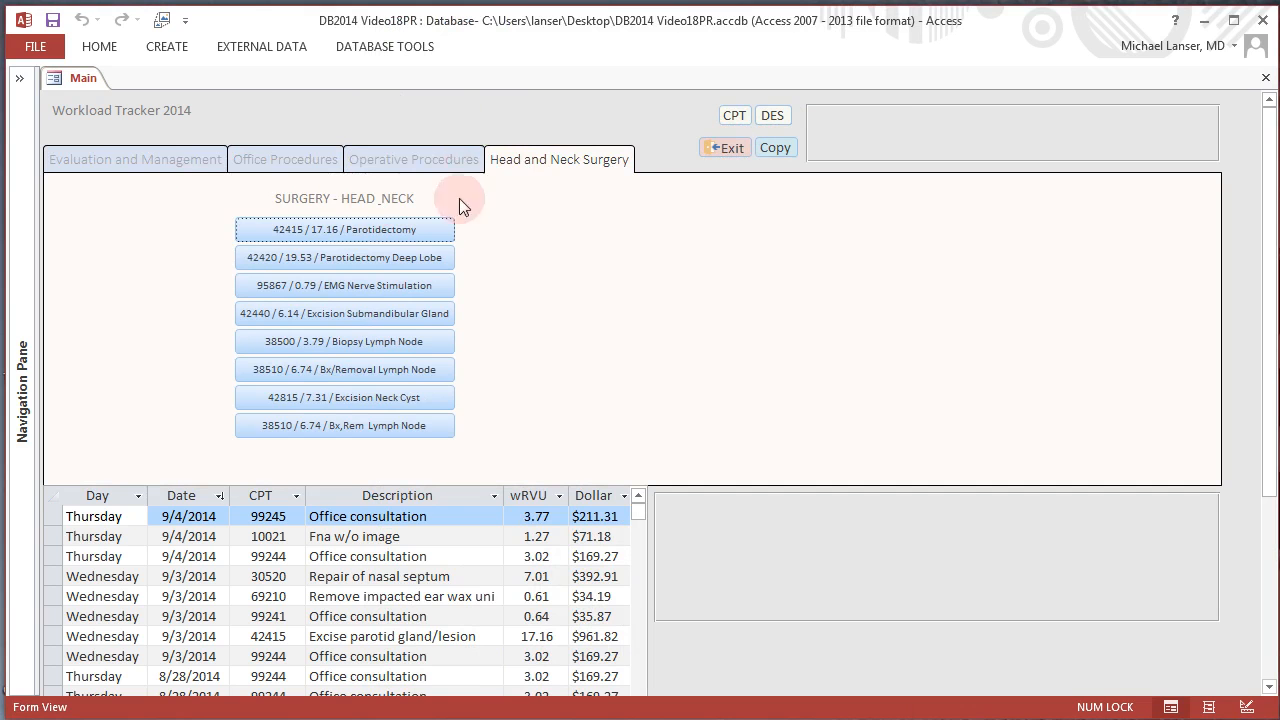
click(421, 156)
click(530, 160)
Open the main form in Design View and move the SURGERY - FESS / SINUS column toward the left edge of the Operative Procedures page.
click(460, 160)
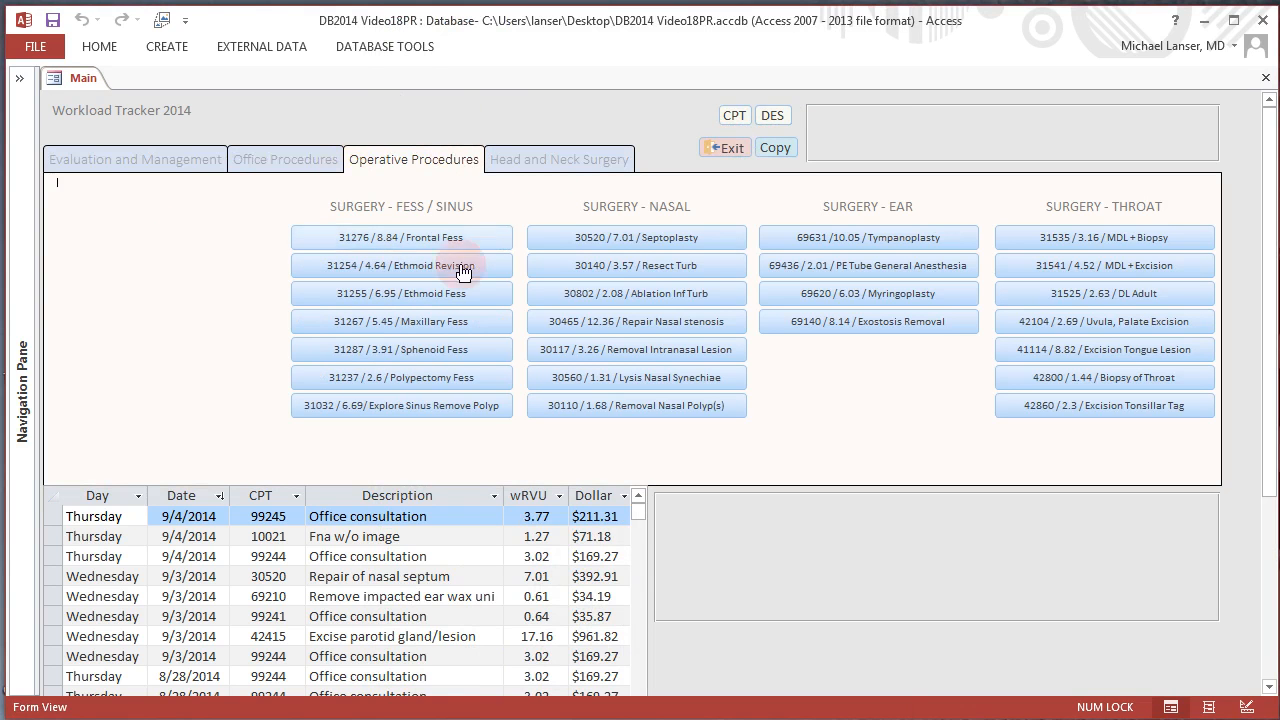
right_click(73, 84)
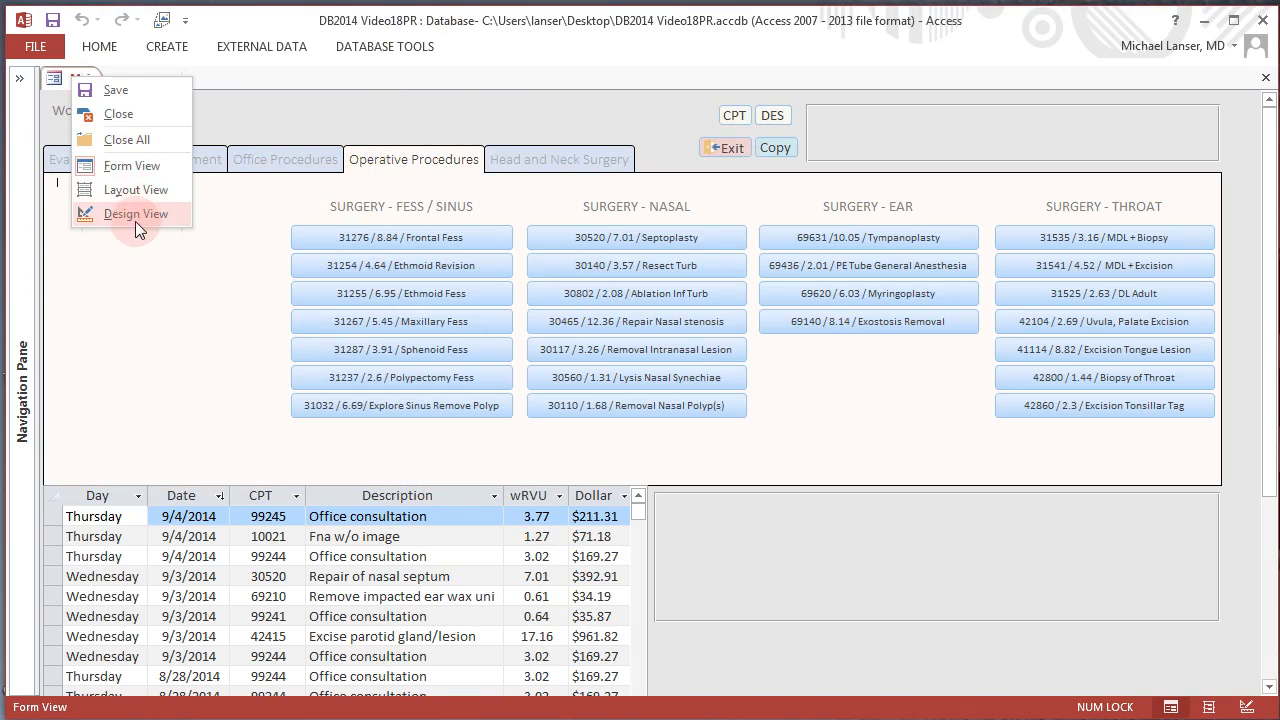
click(132, 213)
click(413, 198)
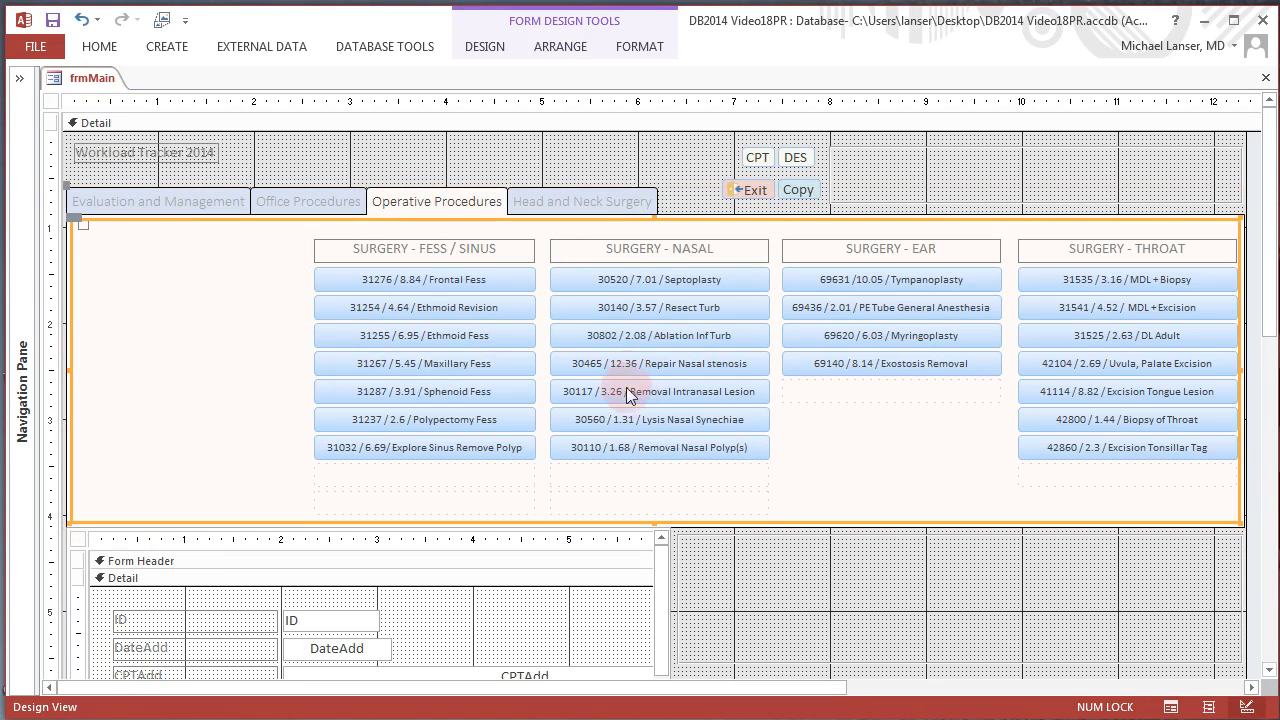
click(414, 279)
click(298, 234)
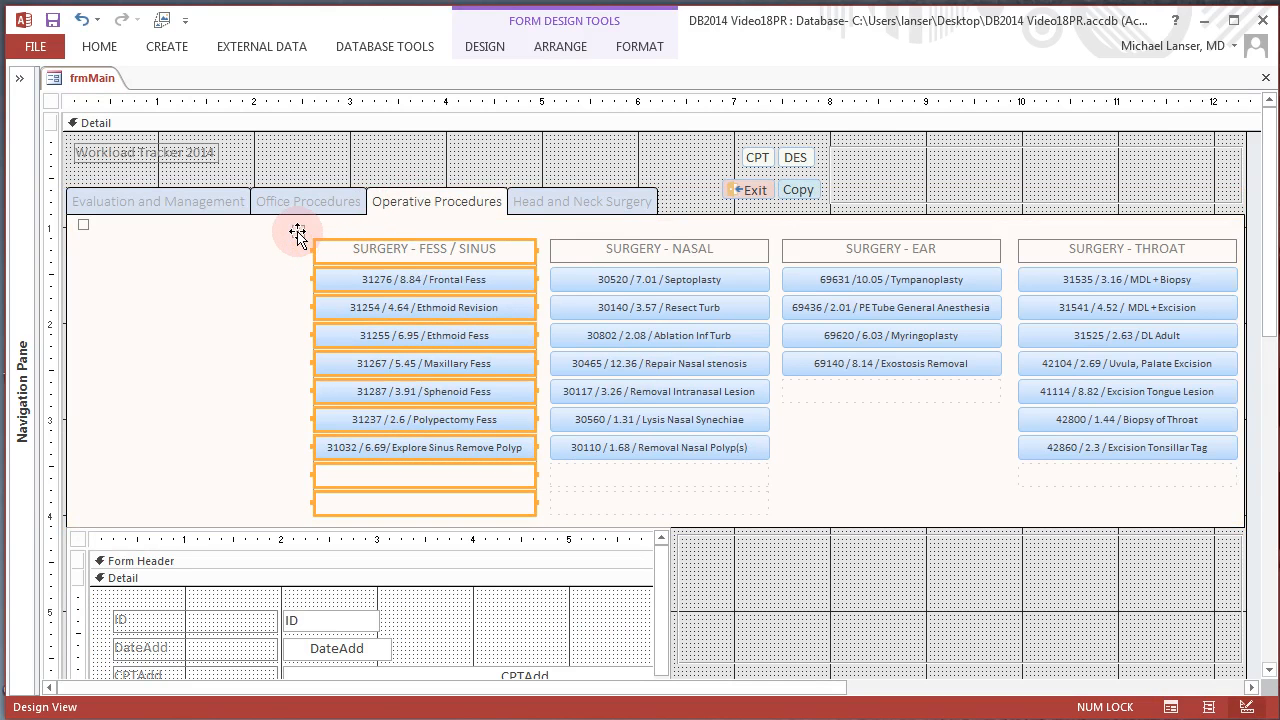
drag(298, 233, 150, 231)
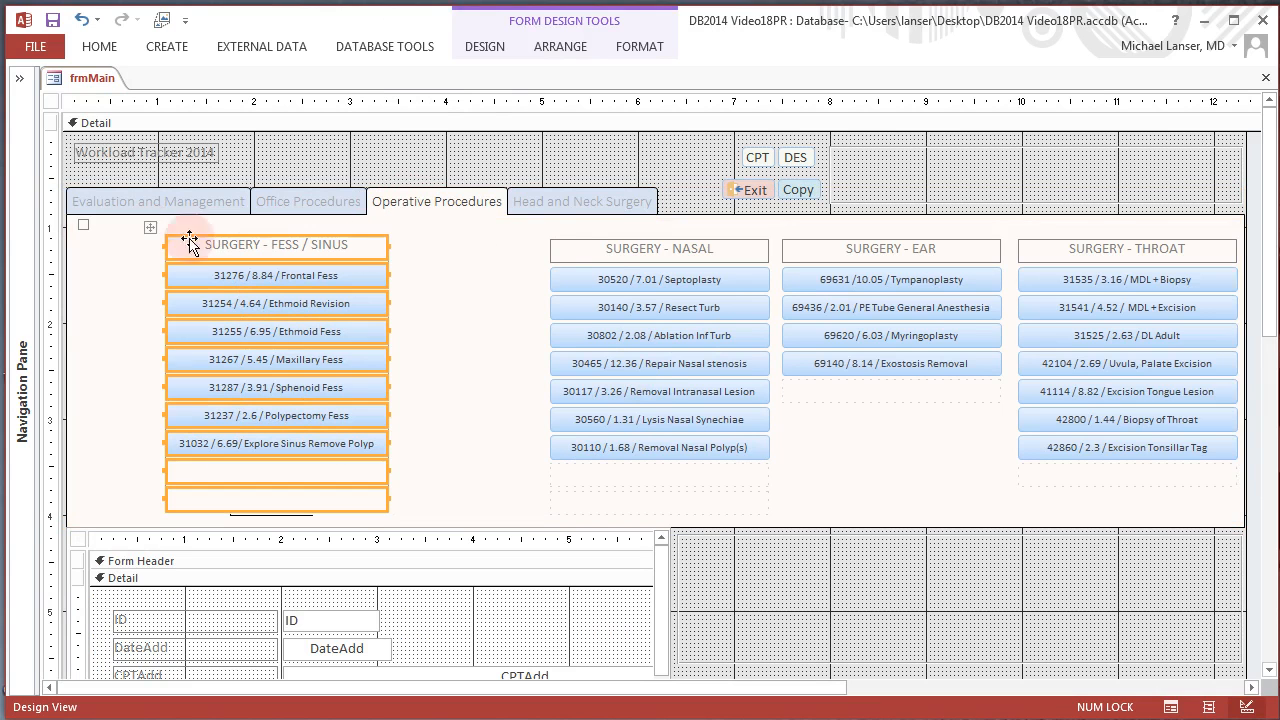
Move the SURGERY - NASAL, SURGERY - EAR and SURGERY - THROAT button columns leftward on the Operative Procedures page.
click(550, 248)
drag(531, 231, 438, 230)
click(787, 249)
click(766, 232)
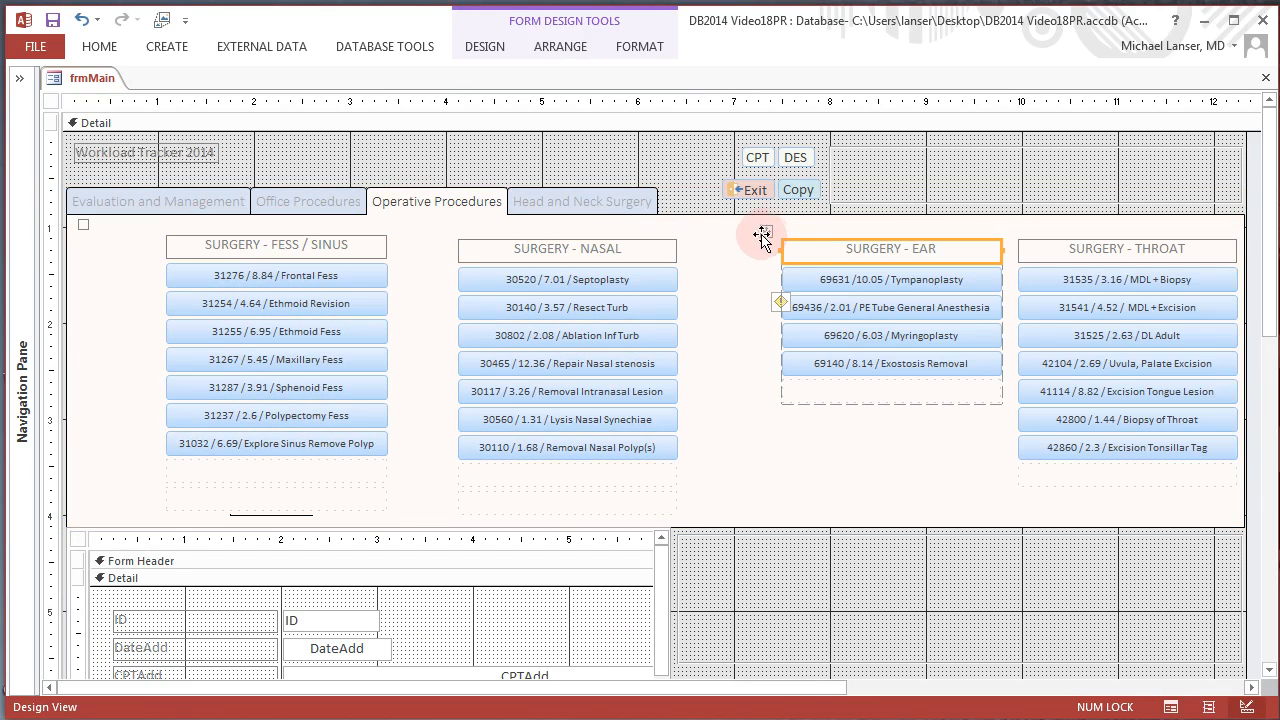
drag(766, 234, 714, 236)
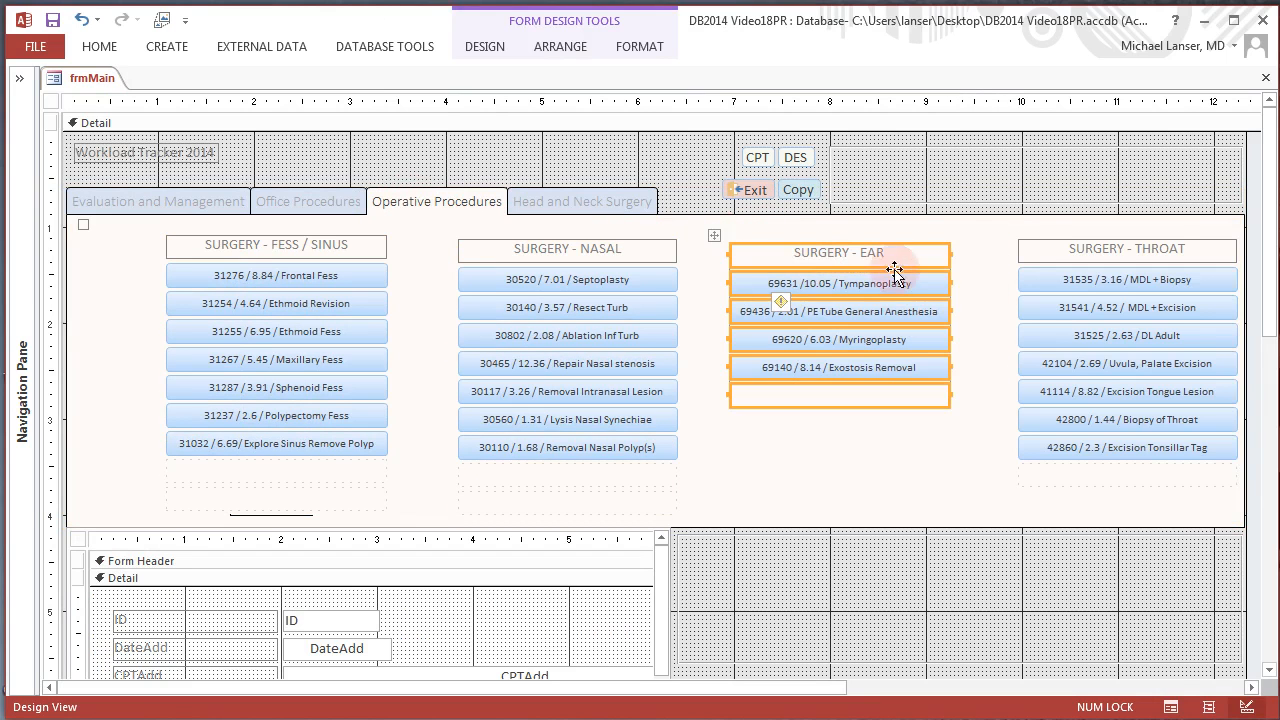
click(1020, 249)
drag(1004, 233, 963, 237)
Shift all four surgery columns further left on the Operative Procedures page so they are spaced out with their headings in one row.
click(199, 251)
drag(150, 228, 118, 229)
drag(441, 238, 396, 229)
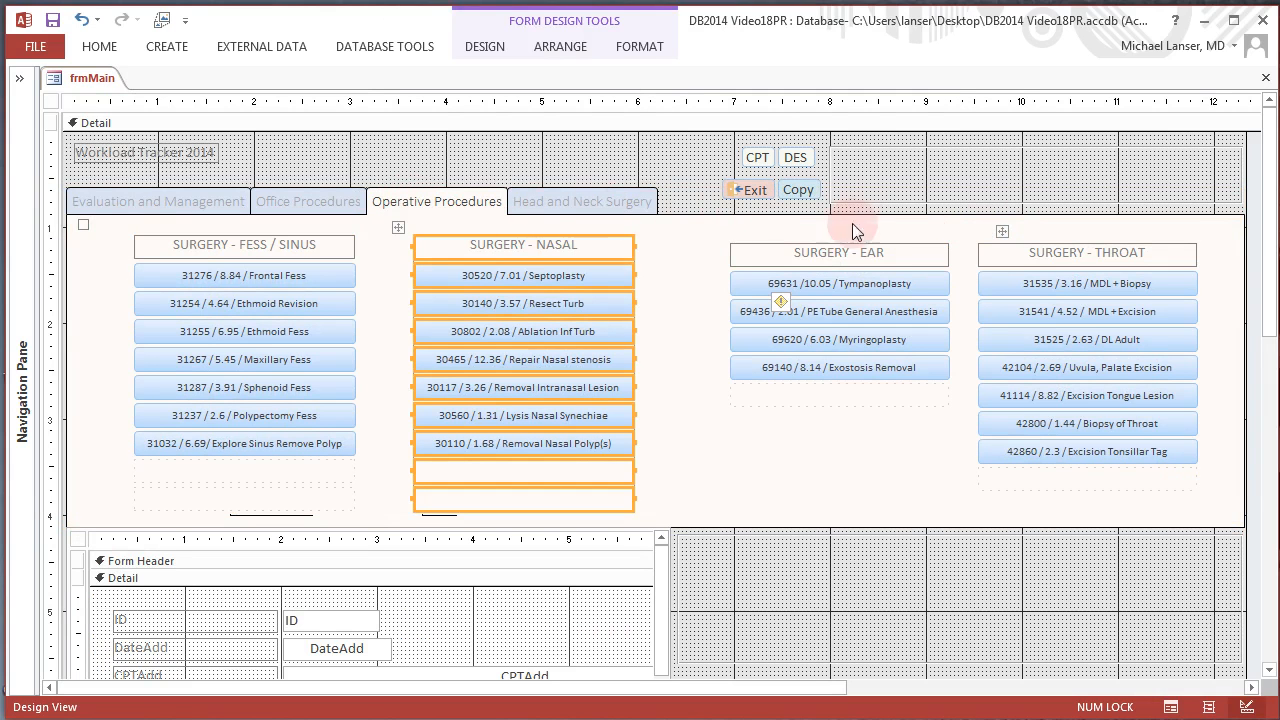
click(745, 252)
drag(718, 239, 658, 230)
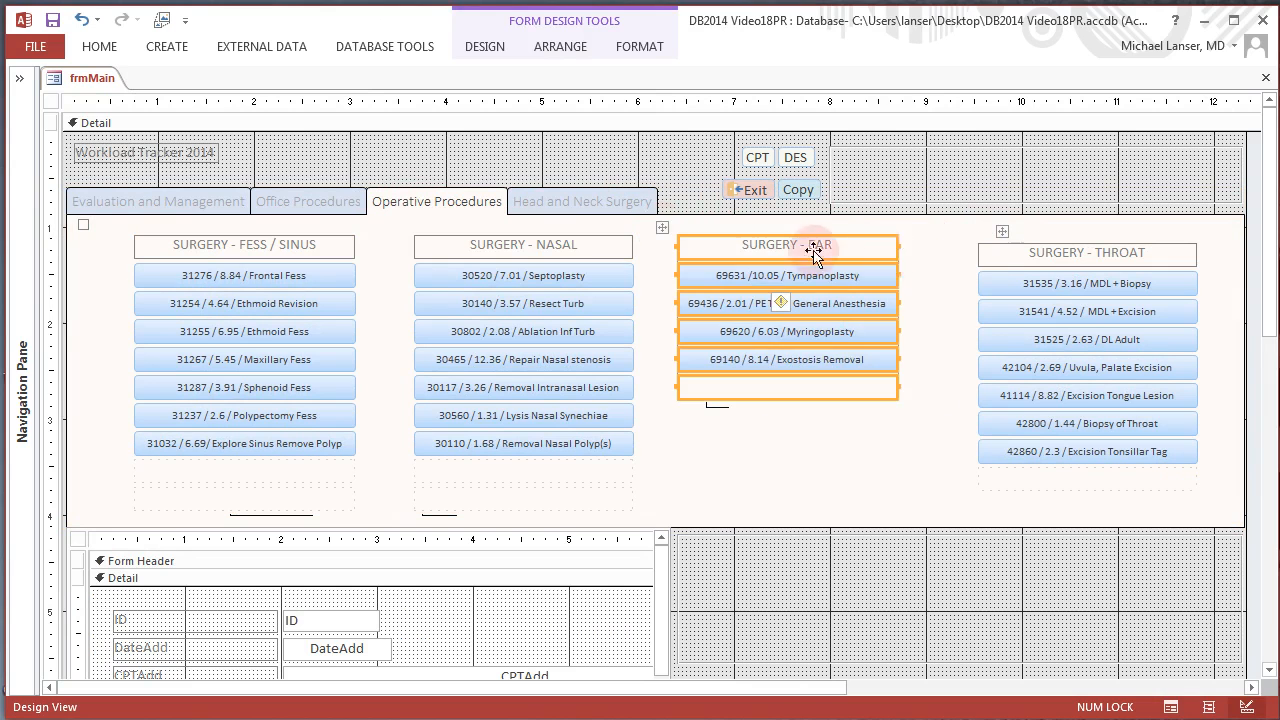
click(1004, 230)
click(992, 250)
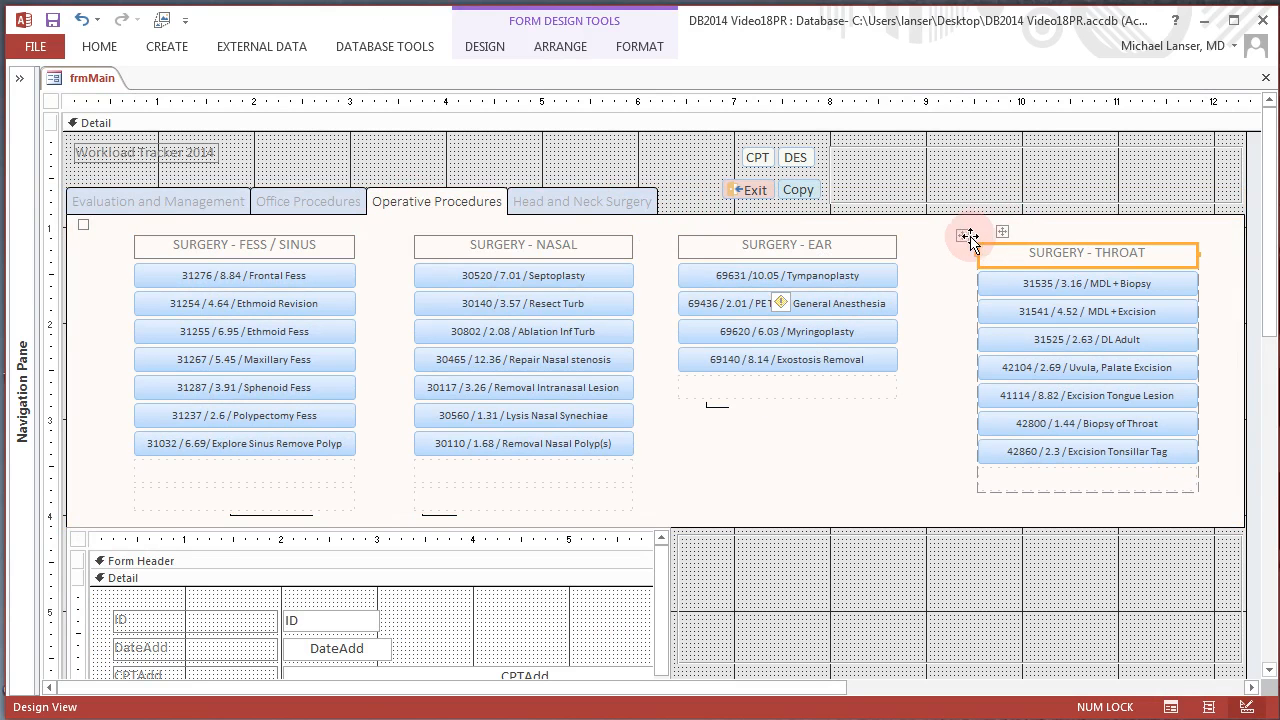
drag(962, 235, 920, 226)
click(848, 457)
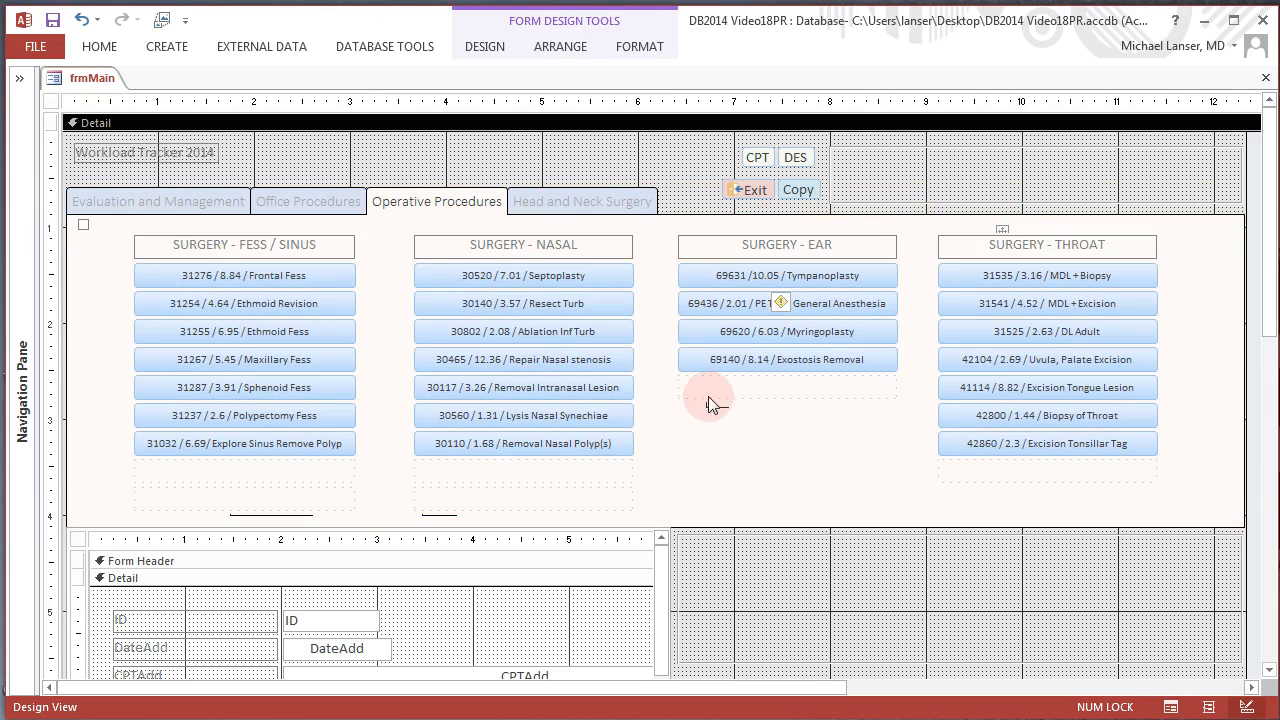
Select the small txt3 text box on the Head and Neck Surgery page and show its property sheet.
click(592, 204)
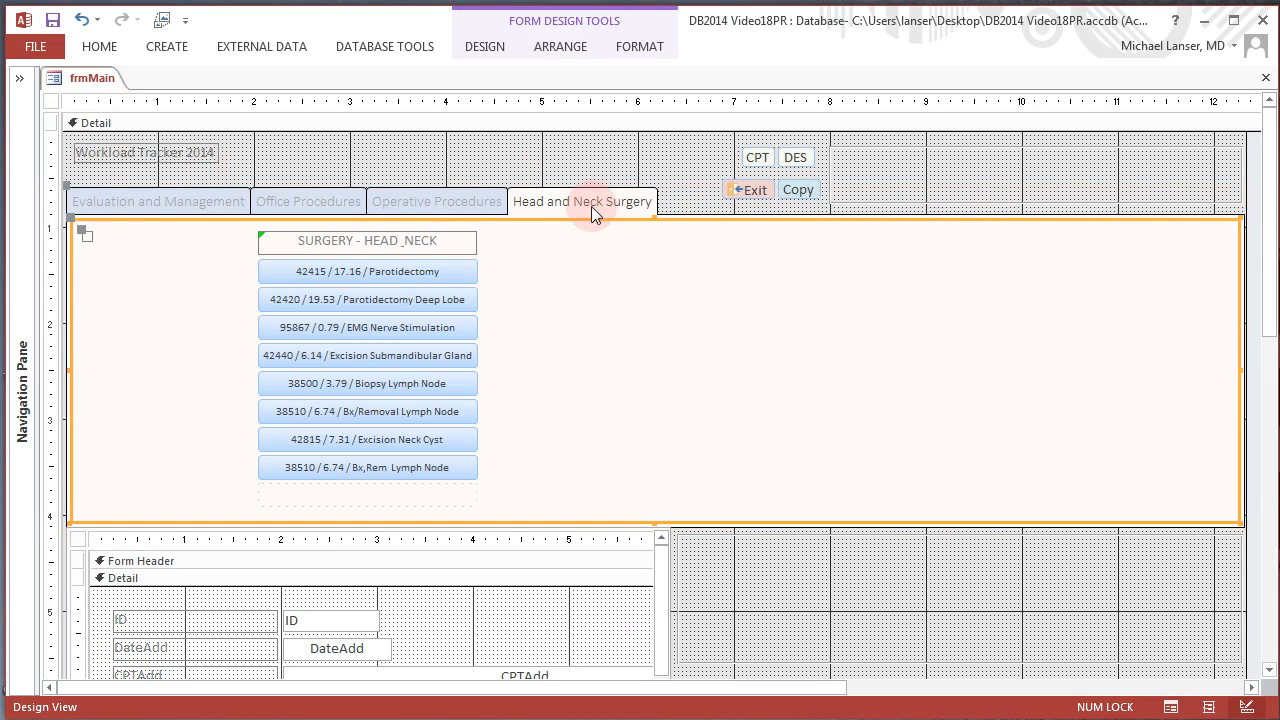
click(87, 236)
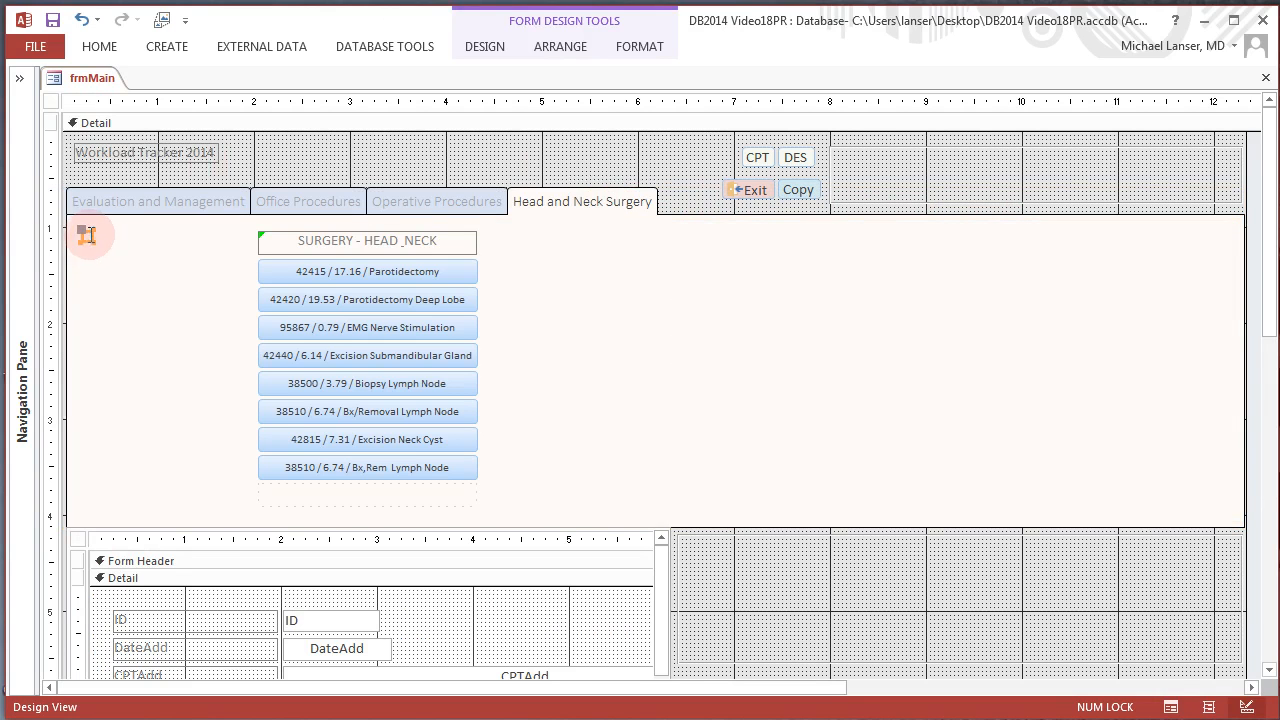
click(481, 56)
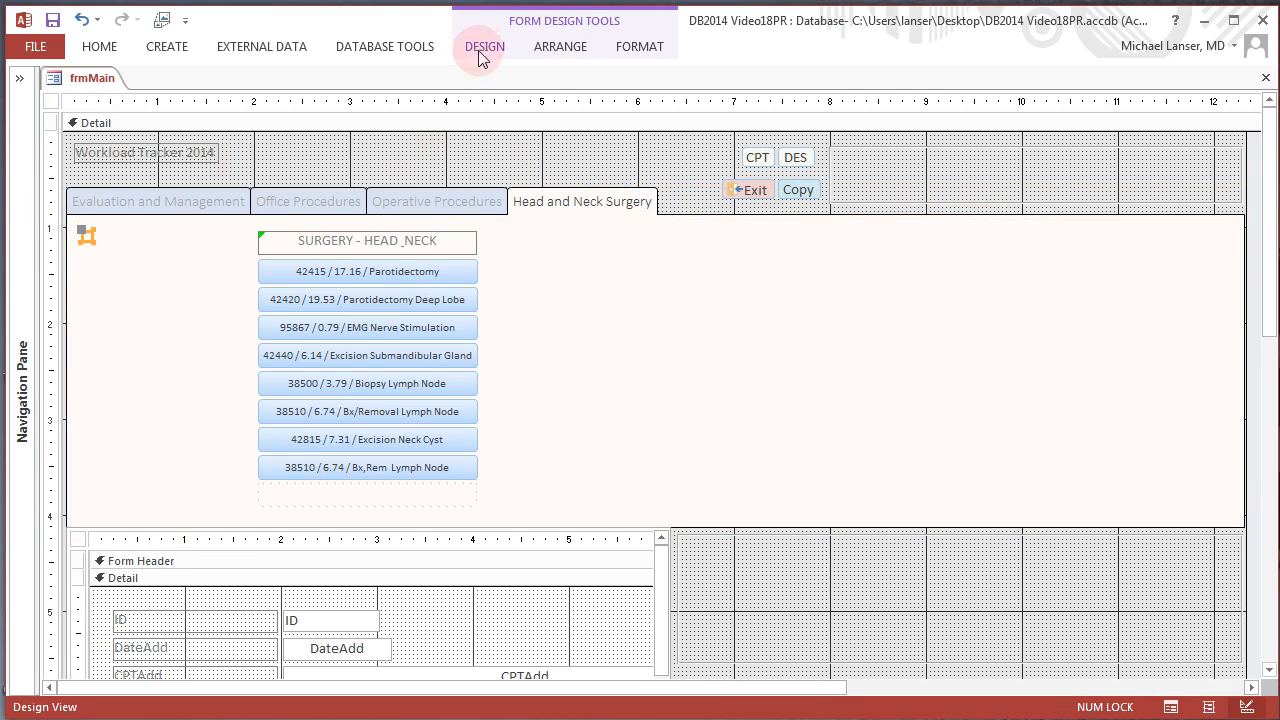
click(556, 50)
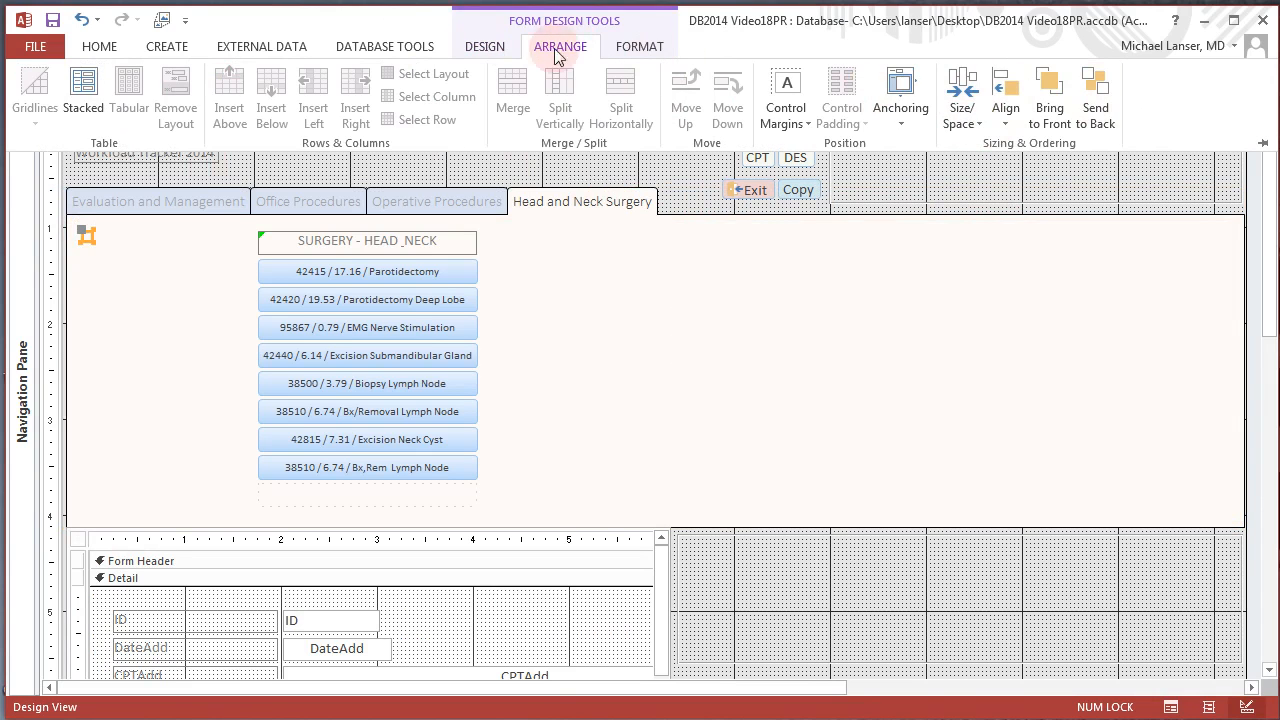
click(486, 48)
click(914, 106)
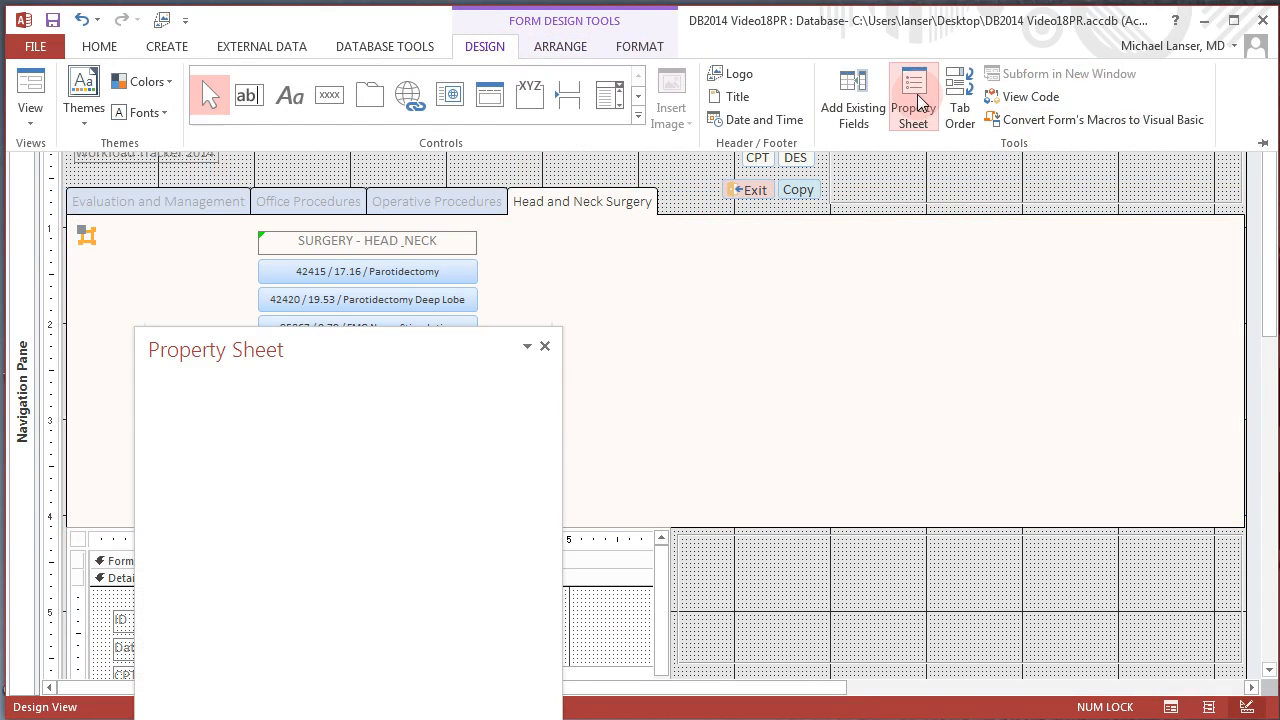
click(255, 350)
drag(233, 346, 232, 235)
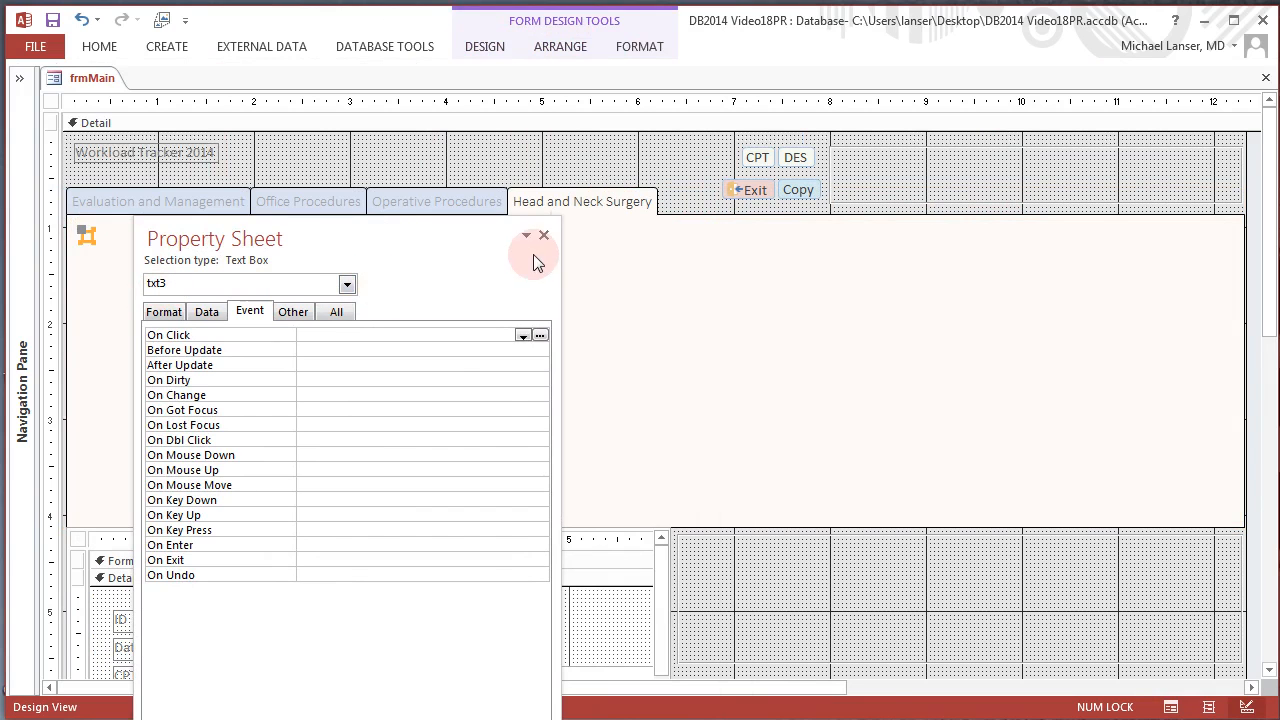
Open the embedded On Click macro of the 38500 Biopsy Lymph Node button, keeping the property sheet clear of the button column.
drag(373, 244, 904, 261)
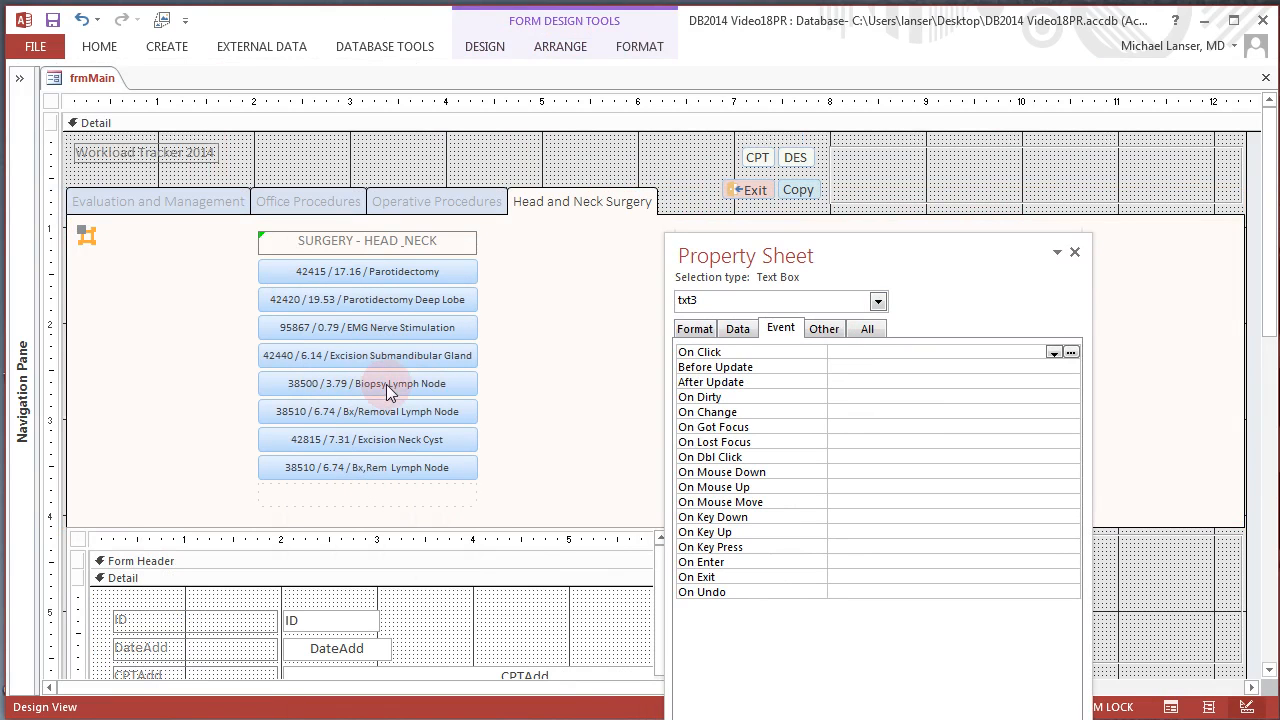
click(333, 388)
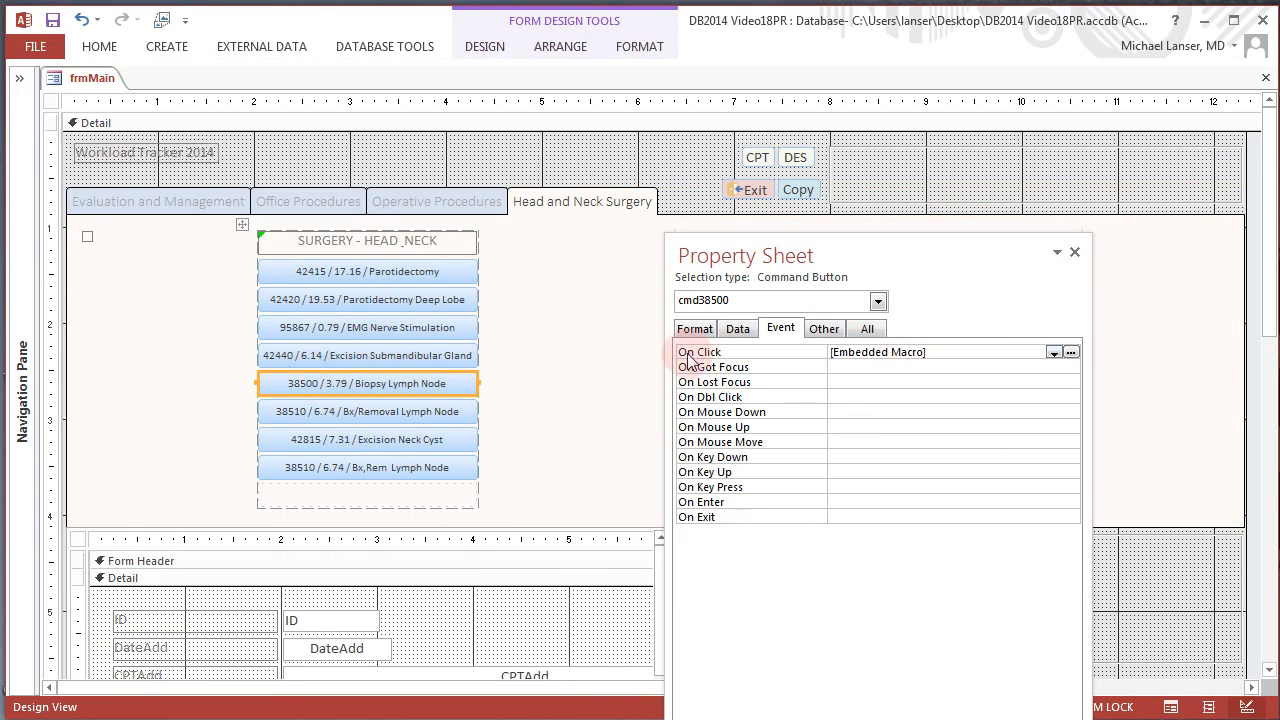
click(1071, 352)
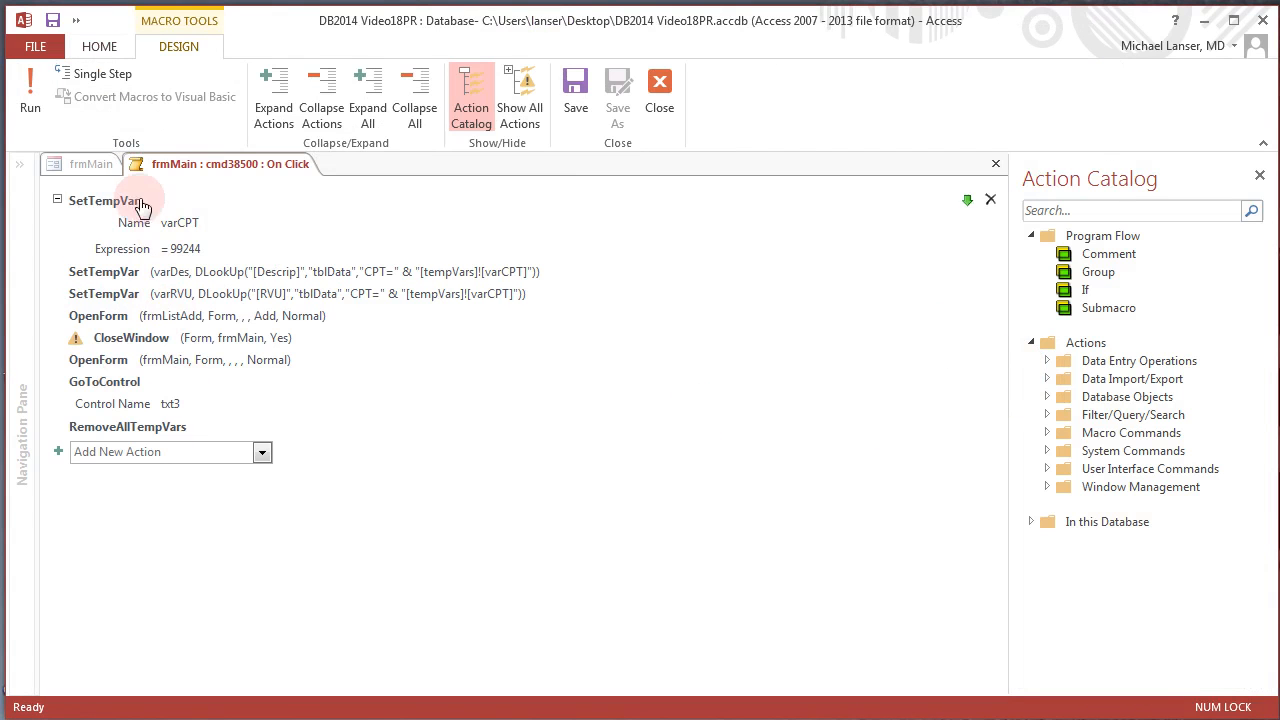
Set the varCPT expression in the 38500 Biopsy Lymph Node button's On Click macro to 58500 and close the macro.
click(659, 107)
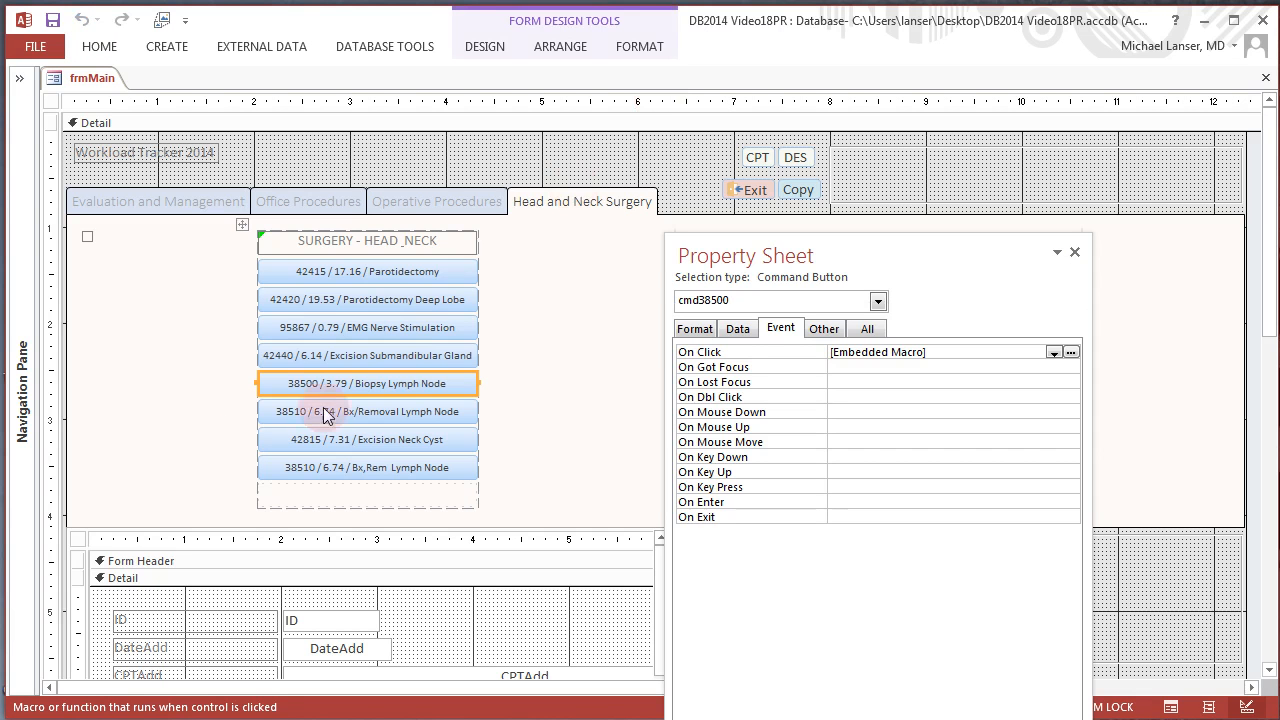
click(1070, 352)
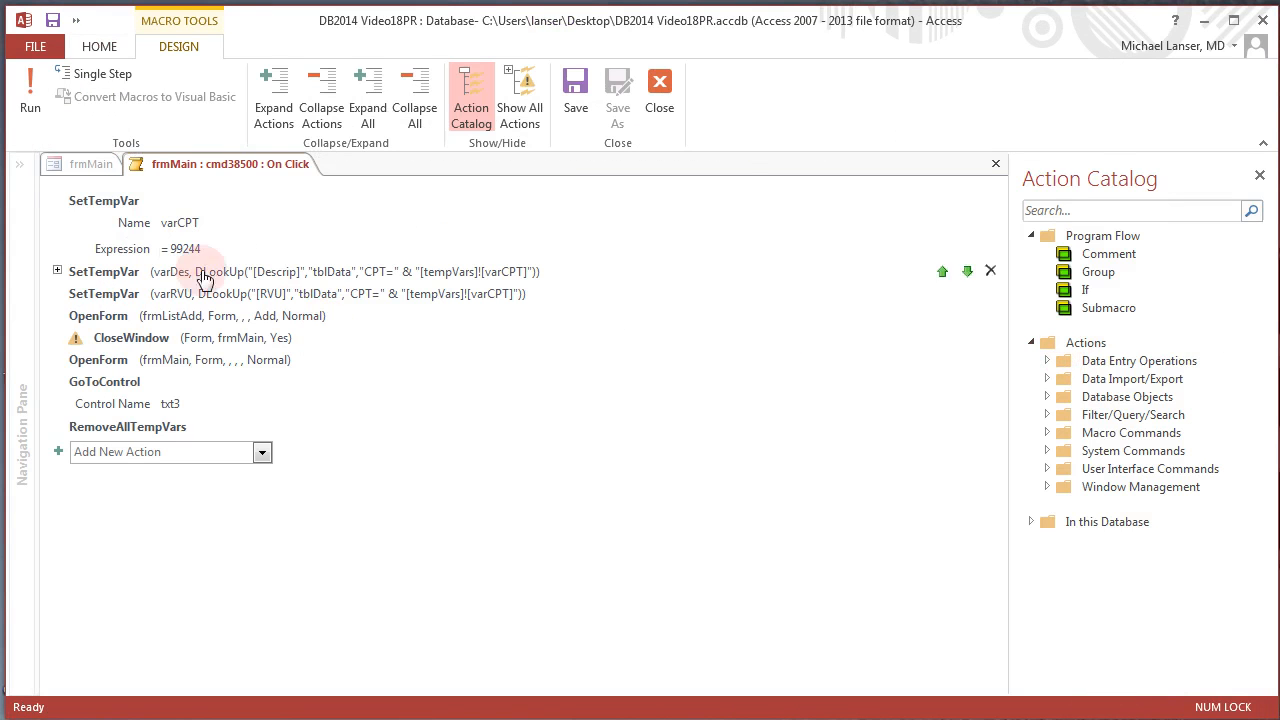
click(185, 250)
click(228, 252)
drag(228, 252, 150, 250)
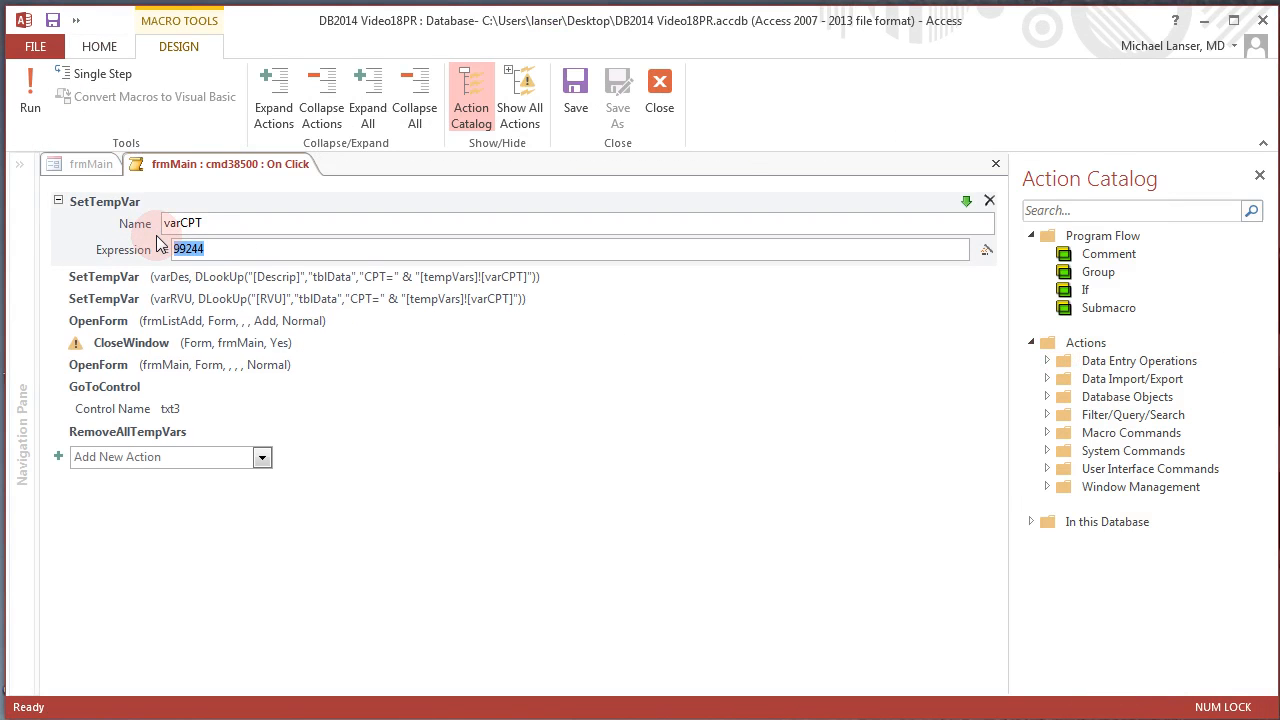
text(58500)
click(660, 90)
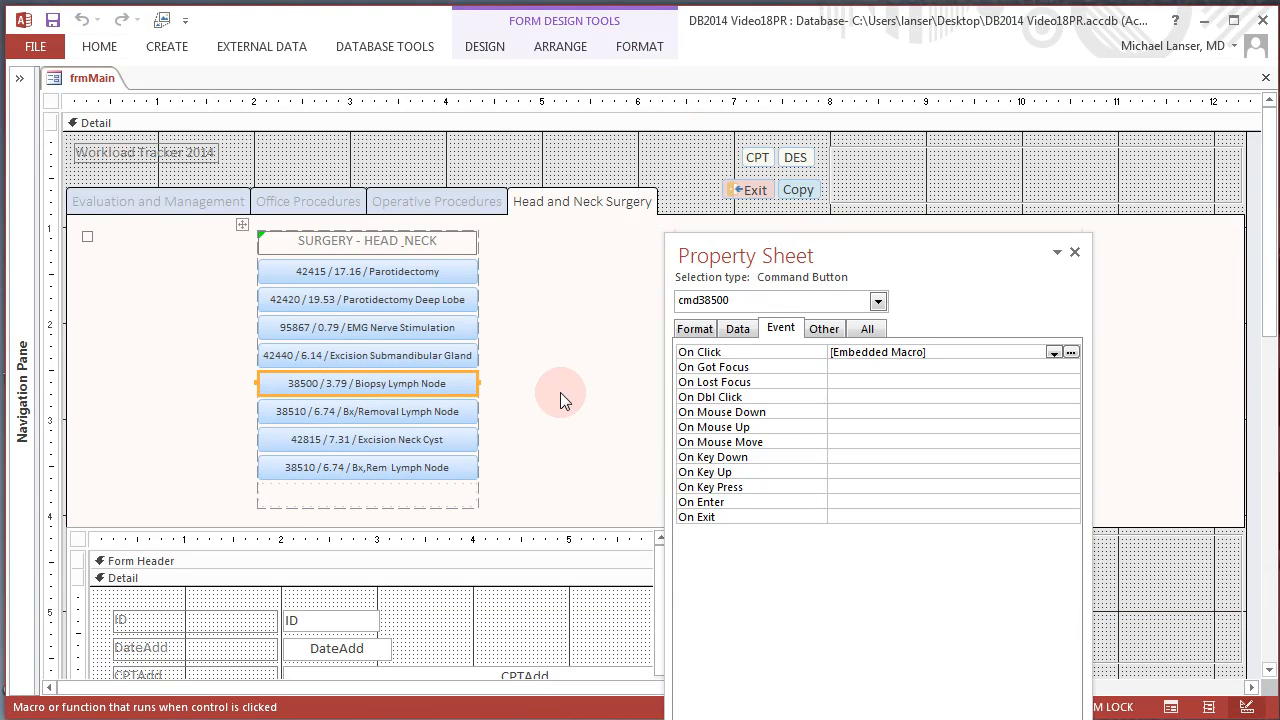
Switch the form to Form View and test the 38500 Biopsy Lymph Node button on the Head and Neck Surgery page.
right_click(88, 78)
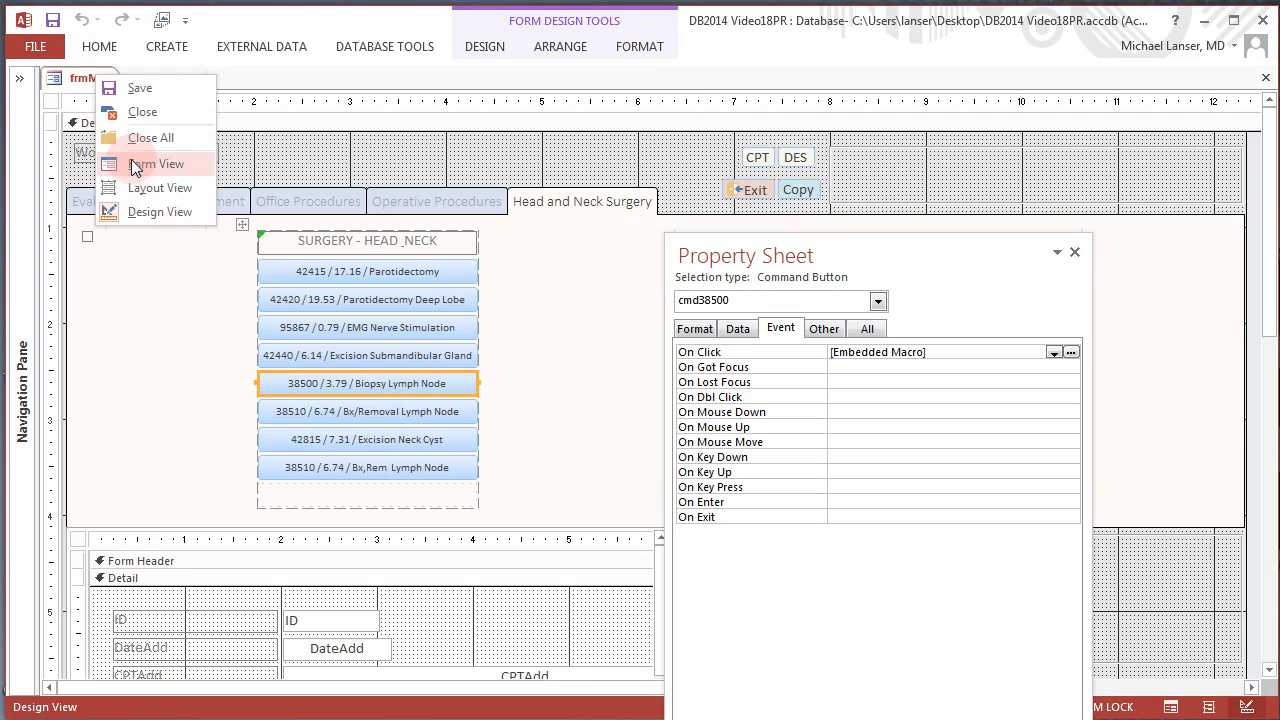
click(150, 163)
click(560, 158)
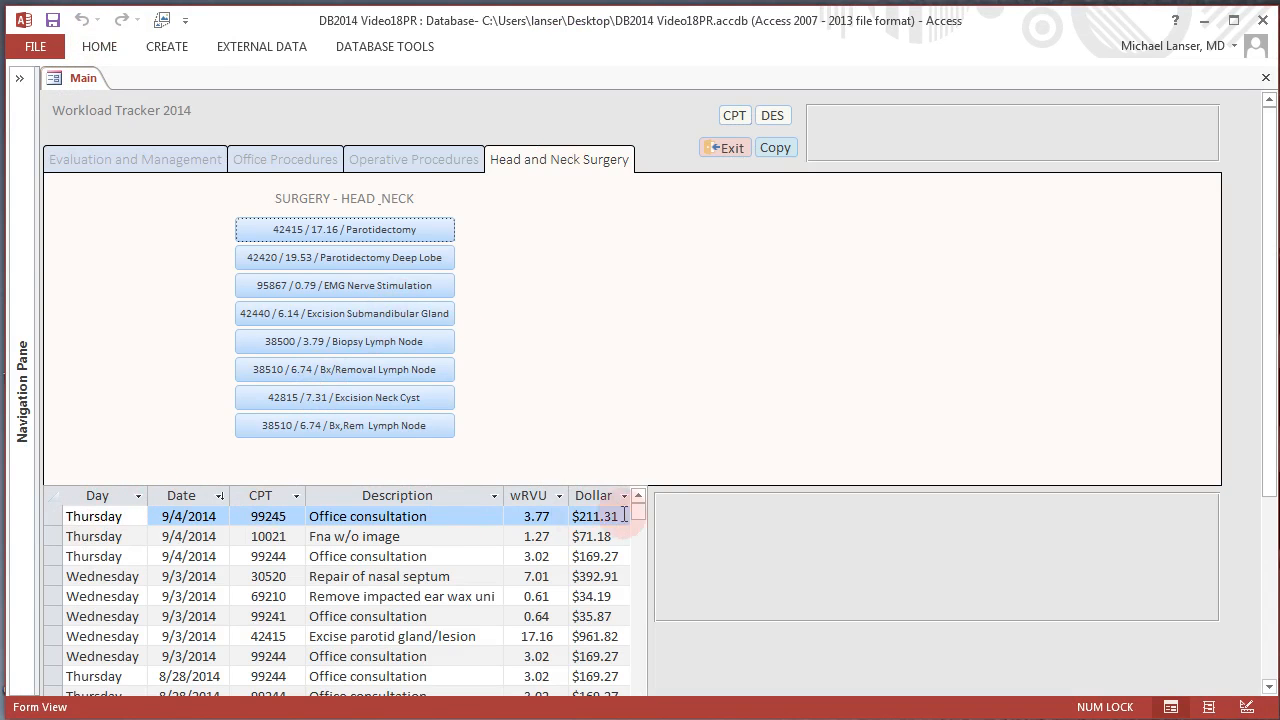
click(295, 344)
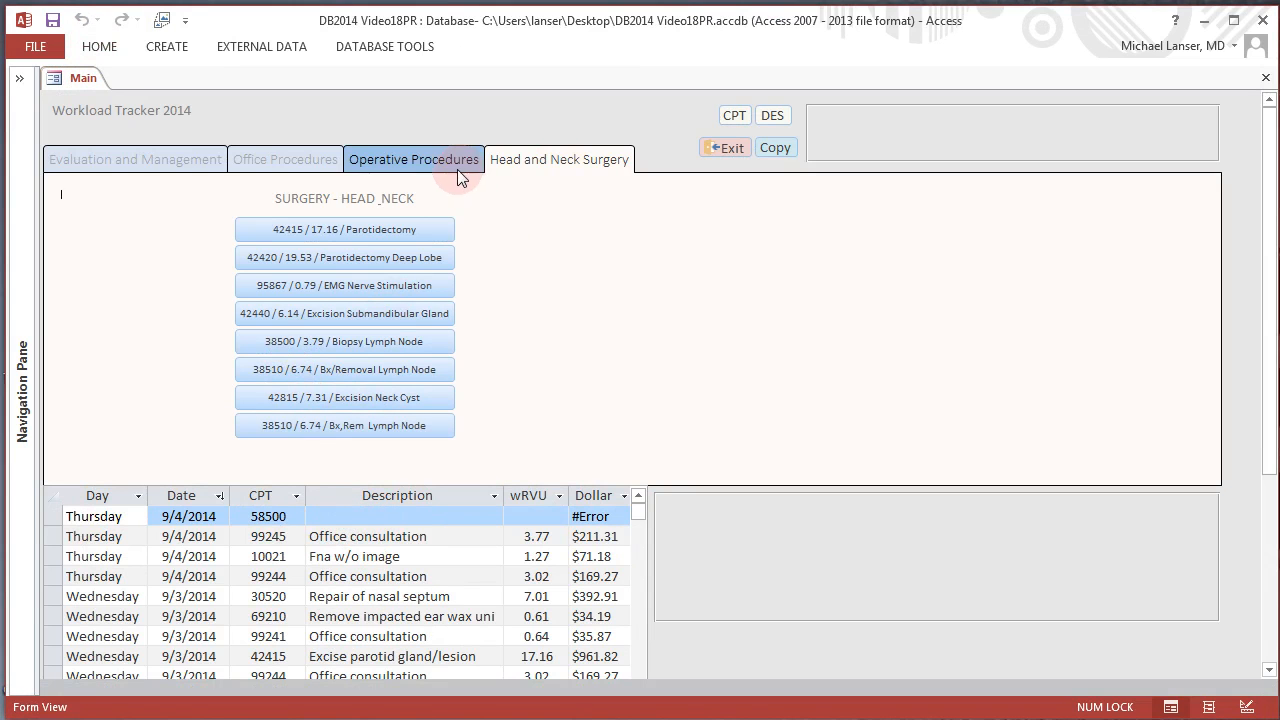
Correct the varCPT expression in the Biopsy Lymph Node button's On Click macro to 38500, then save and close the macro.
right_click(83, 82)
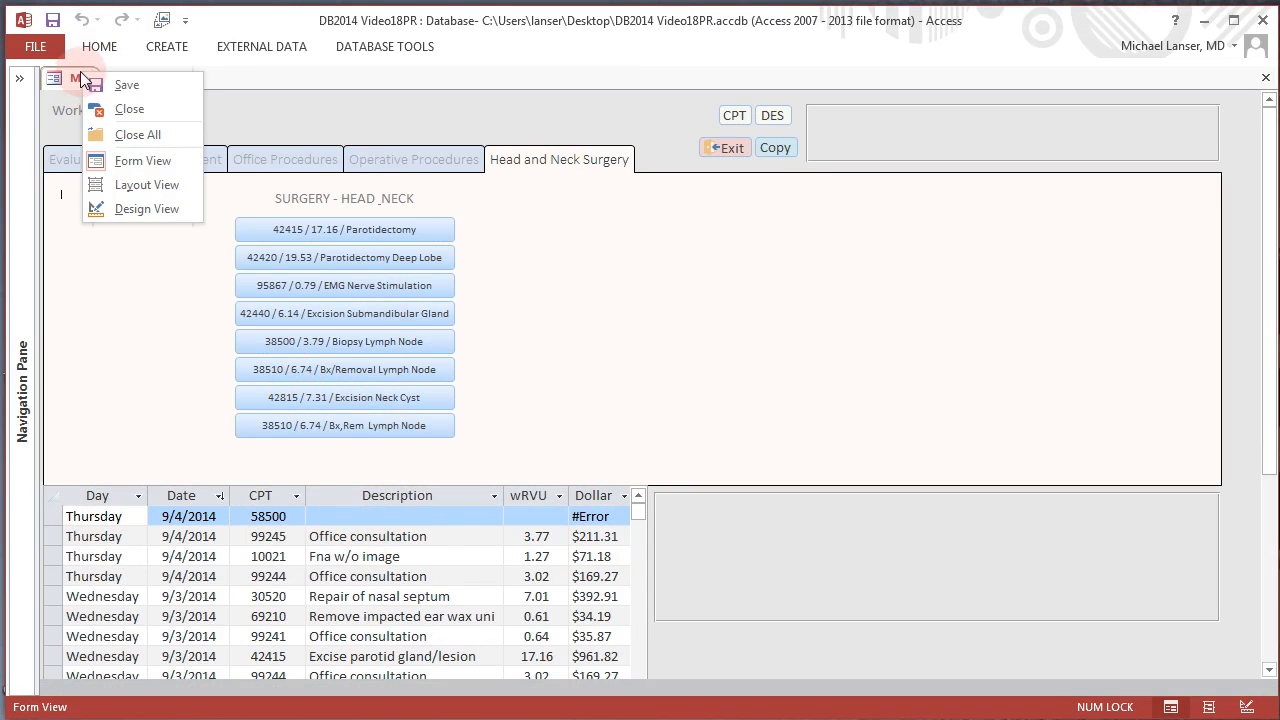
click(127, 208)
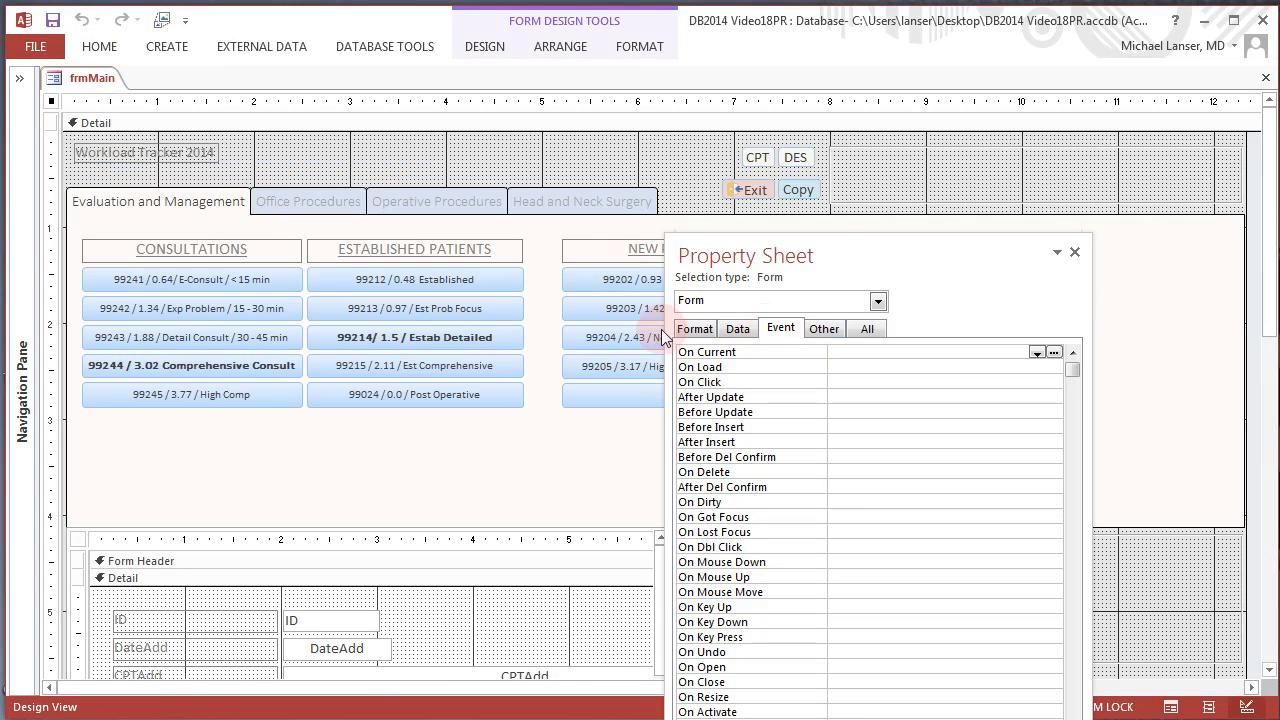
click(546, 206)
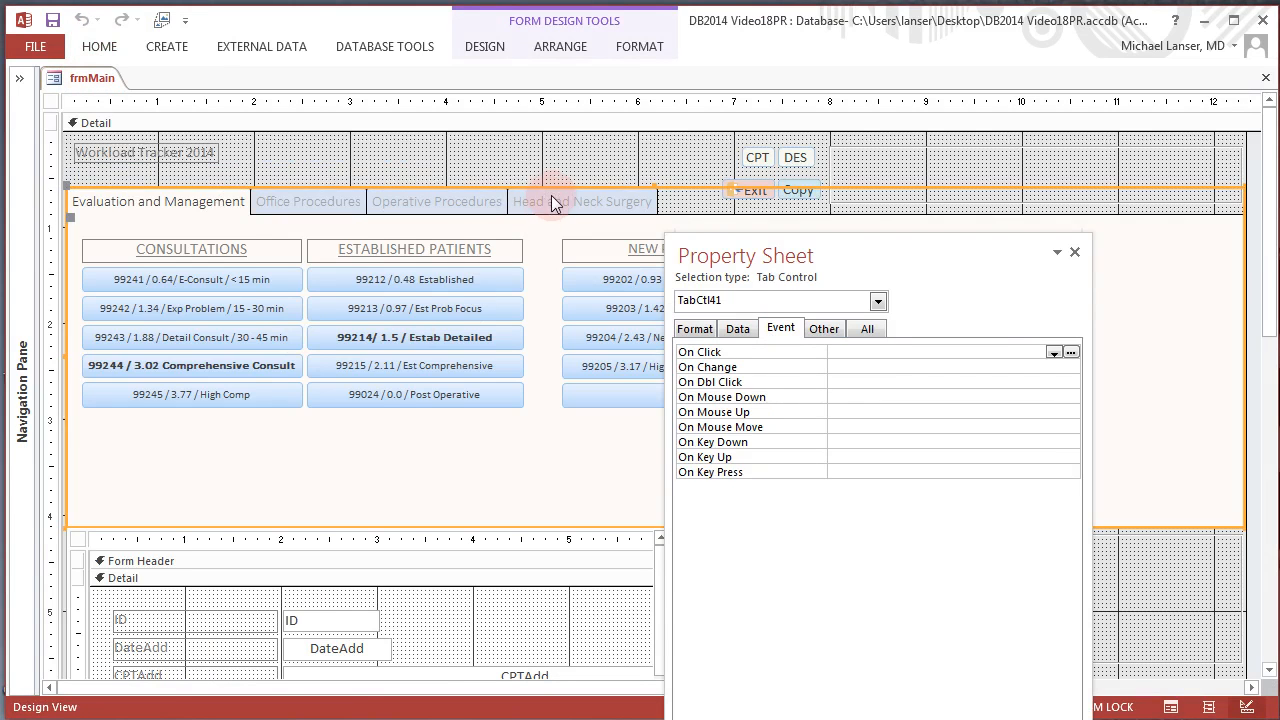
click(548, 203)
click(400, 385)
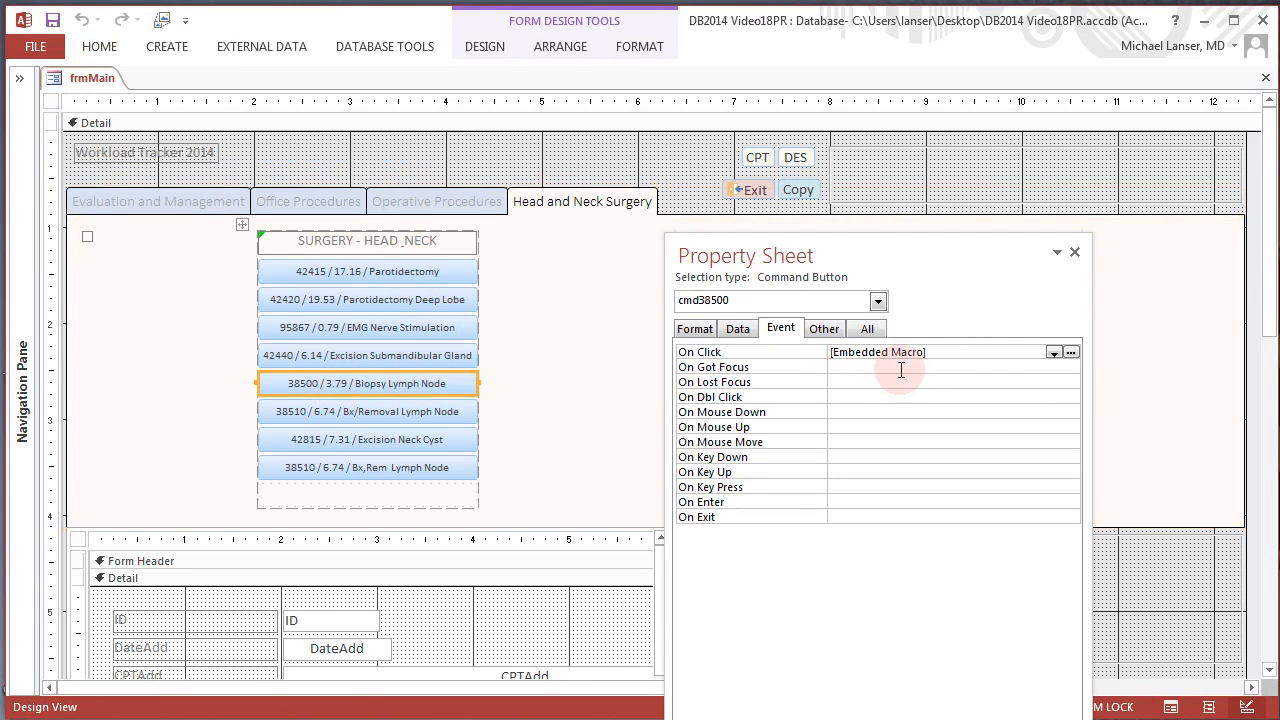
click(1070, 354)
click(177, 248)
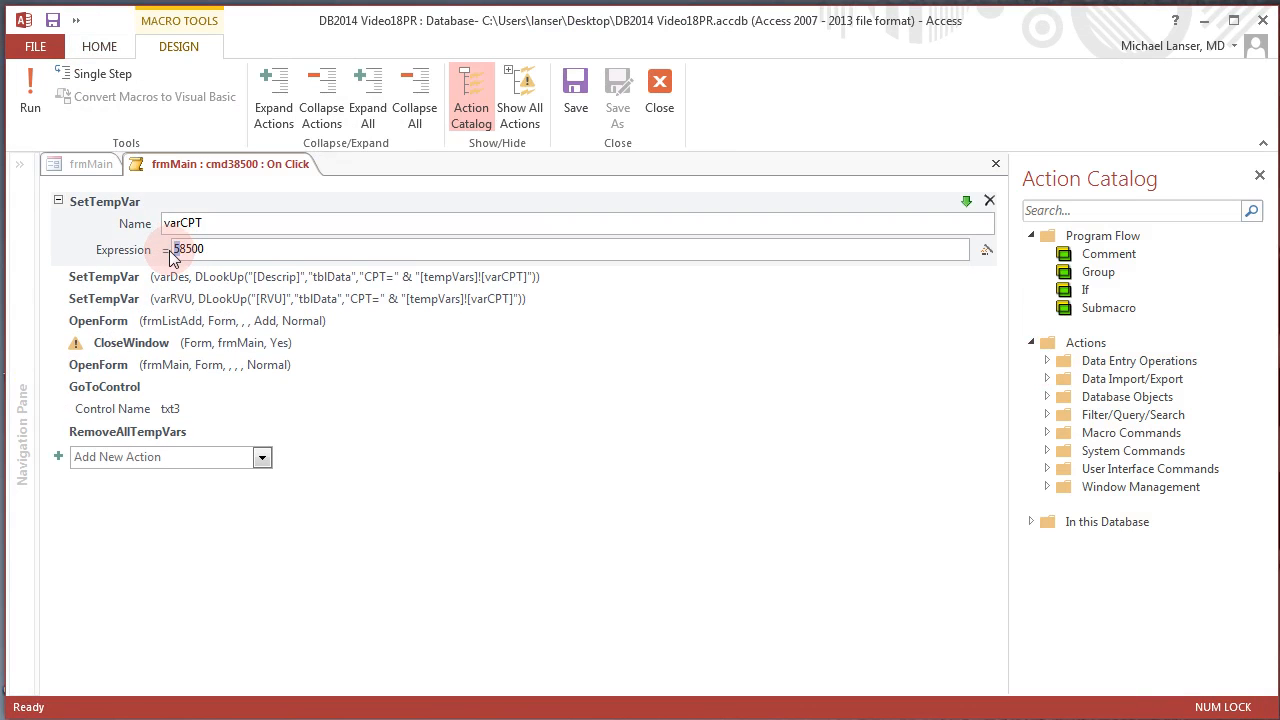
click(576, 95)
click(645, 108)
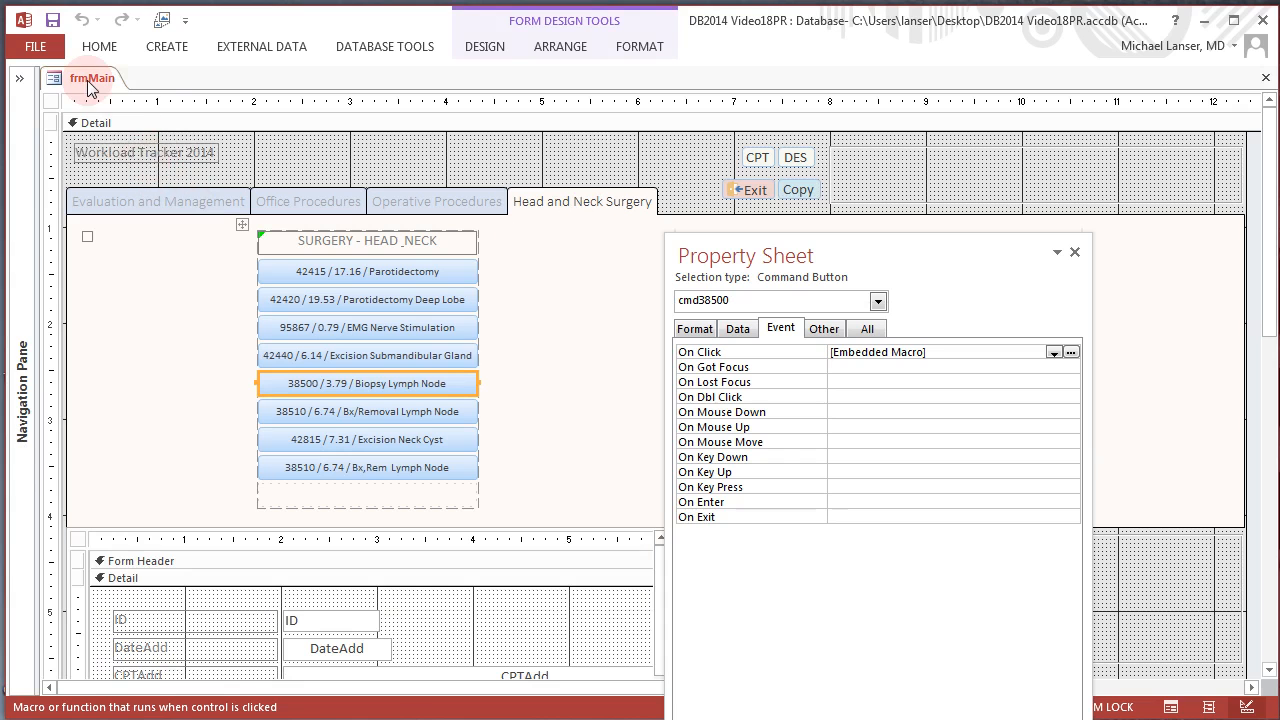
Return the main form to Form View and delete the faulty CPT 58500 record from the procedure list.
right_click(93, 80)
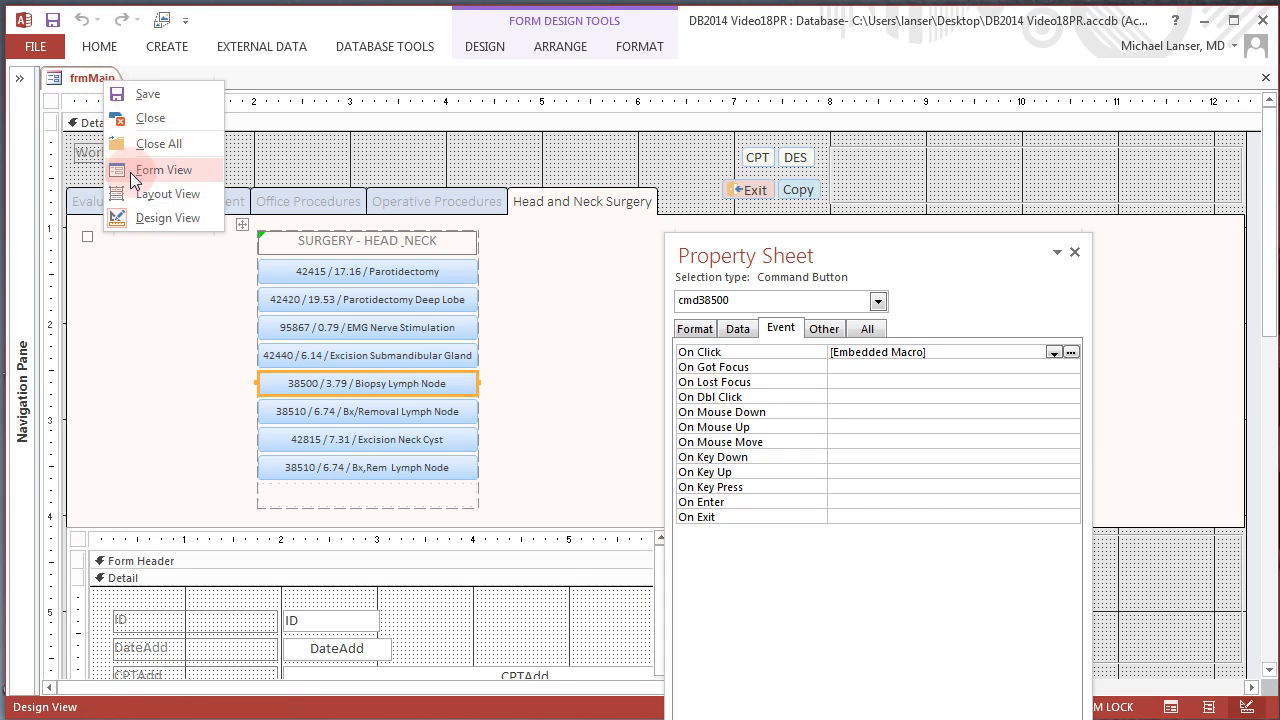
click(132, 170)
click(55, 516)
right_click(96, 518)
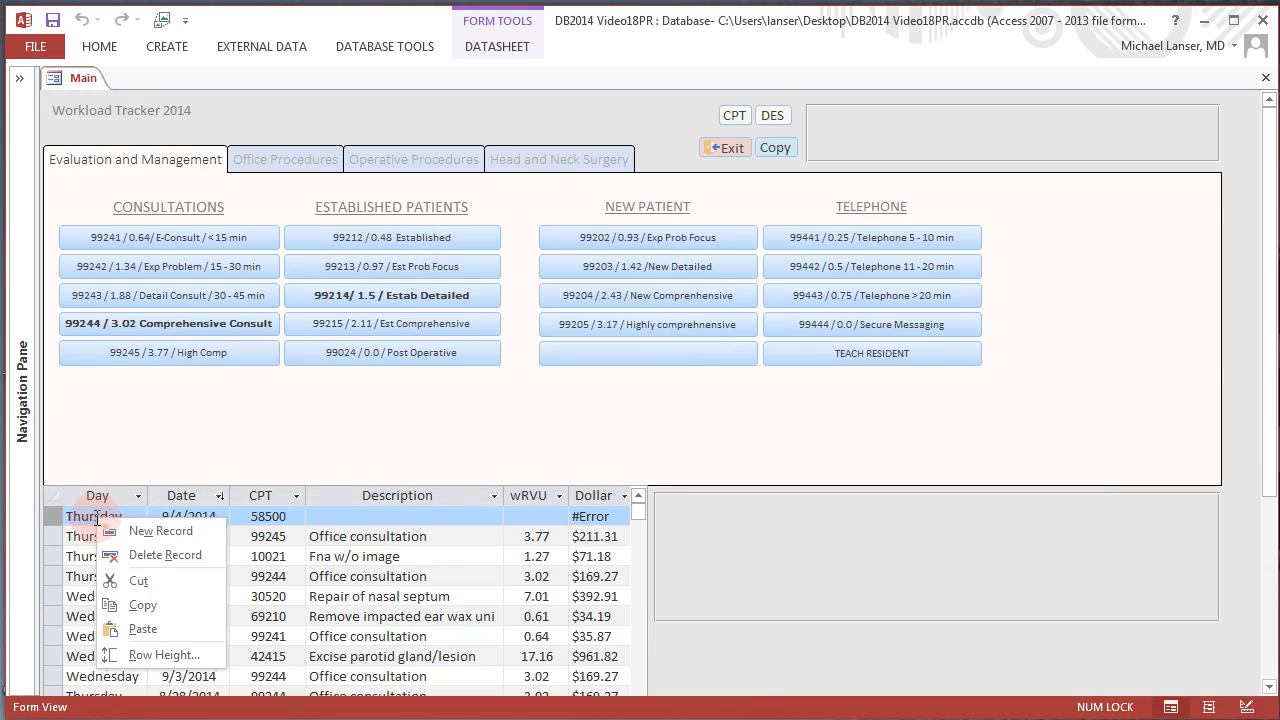
click(128, 555)
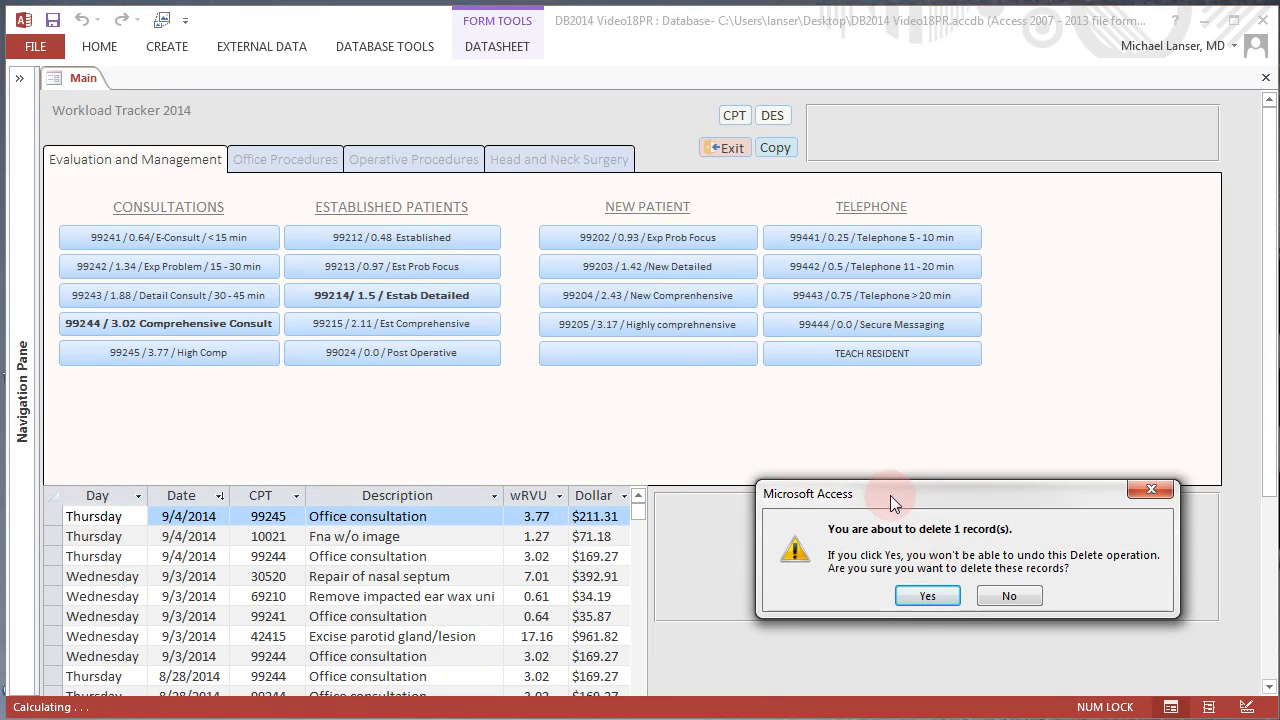
click(927, 596)
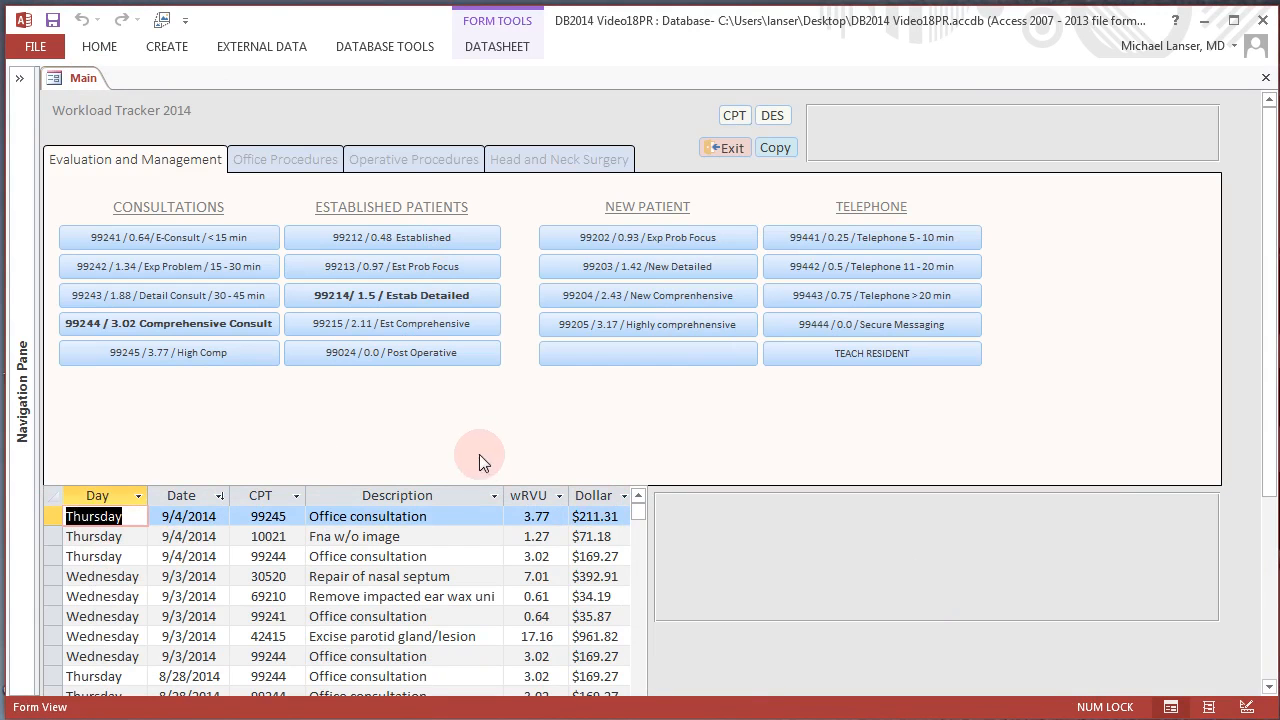
Log a 38500 Biopsy Lymph Node entry from the Head and Neck Surgery page and a 30520 Septoplasty entry from Operative Procedures.
click(545, 160)
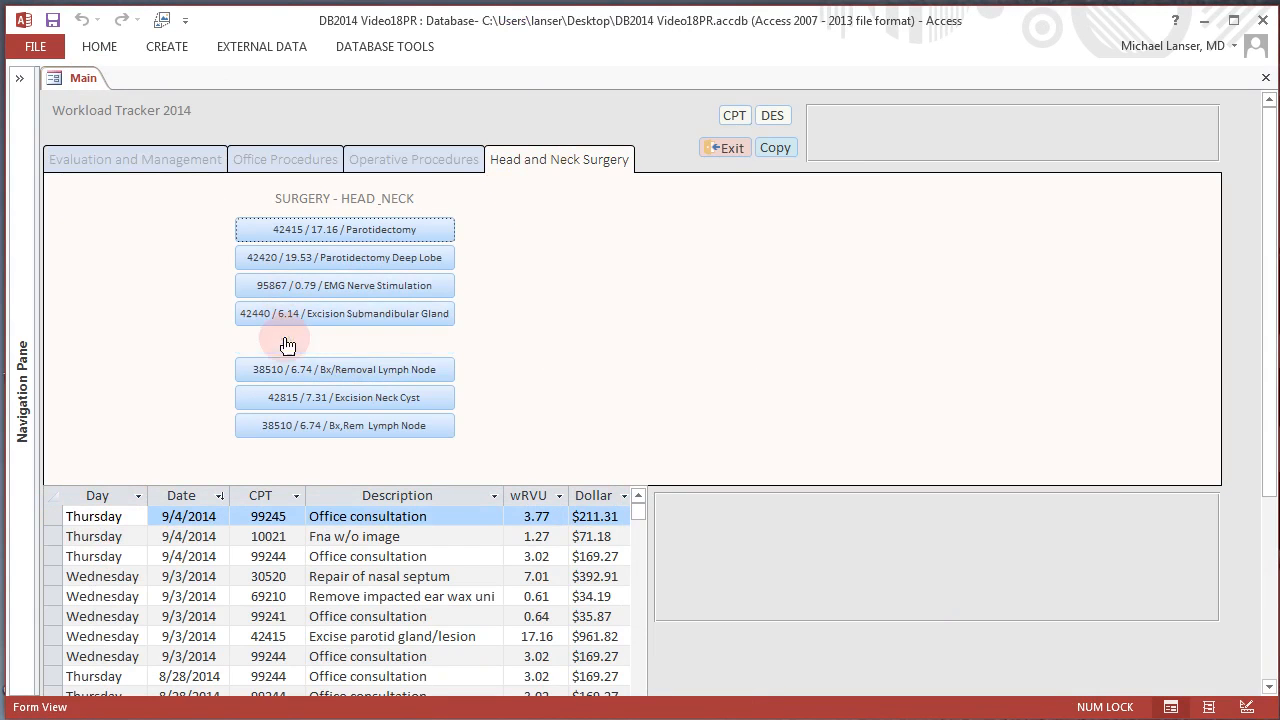
click(297, 346)
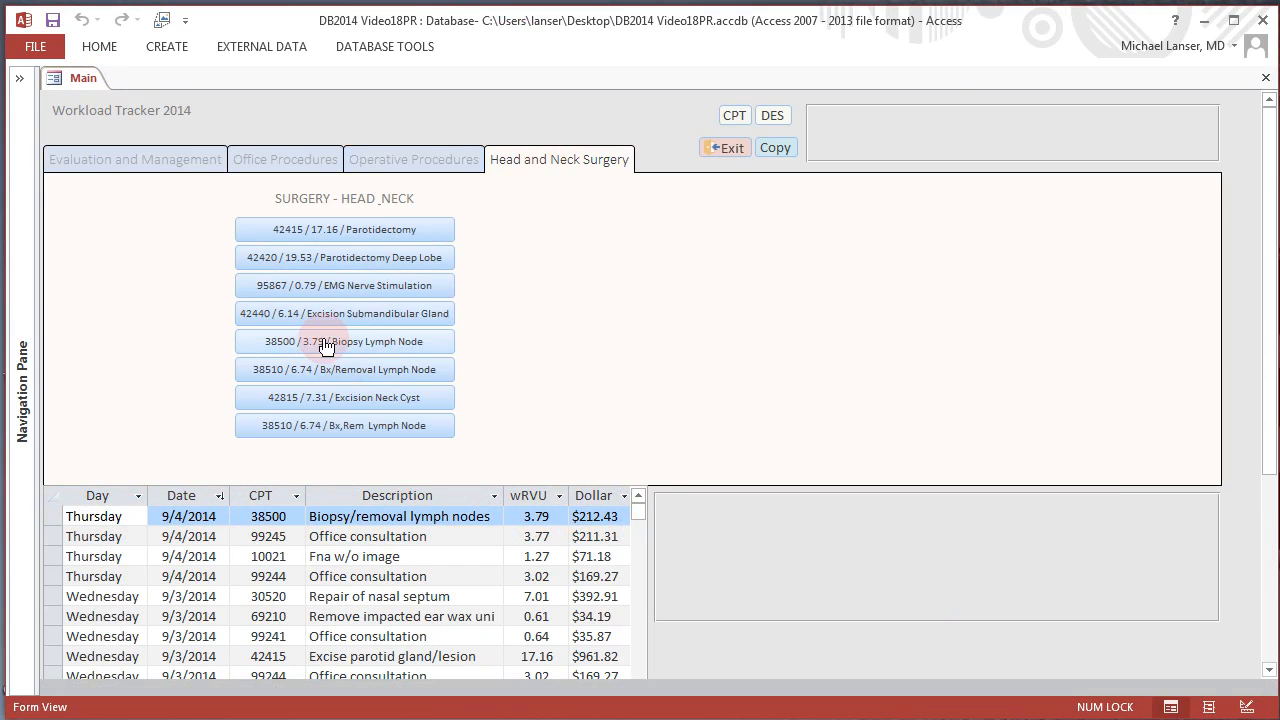
click(90, 163)
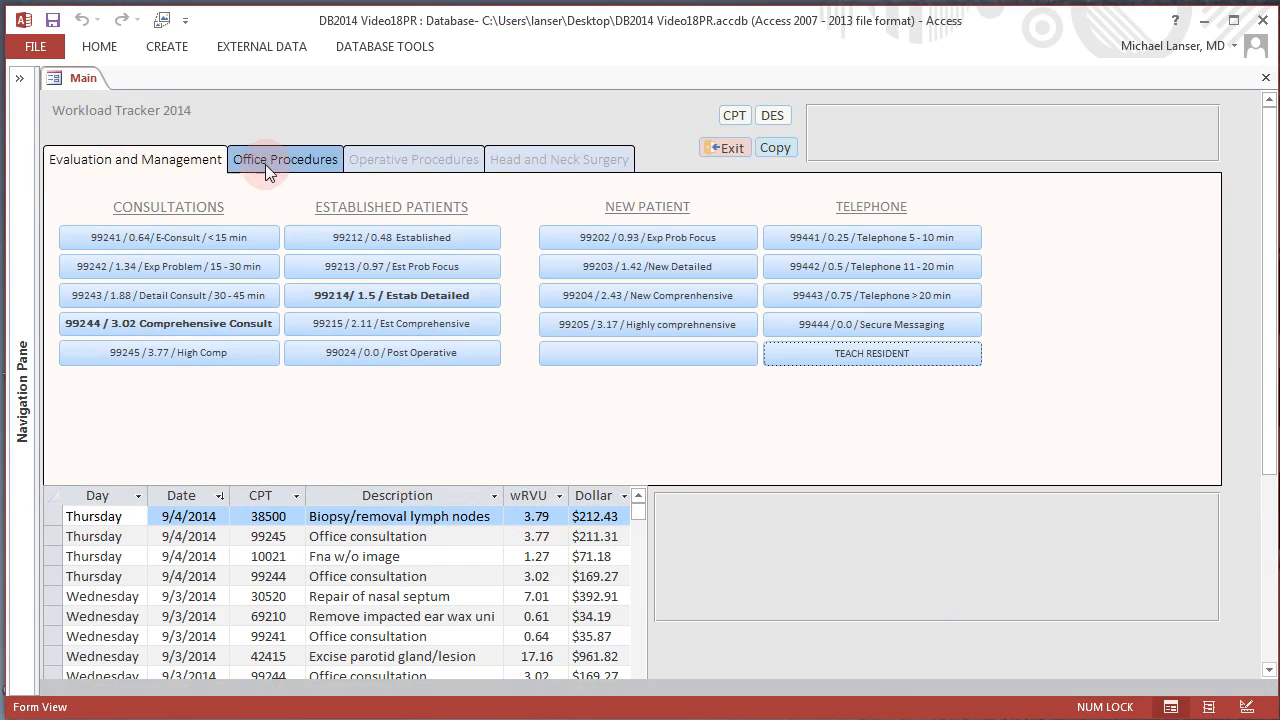
click(514, 162)
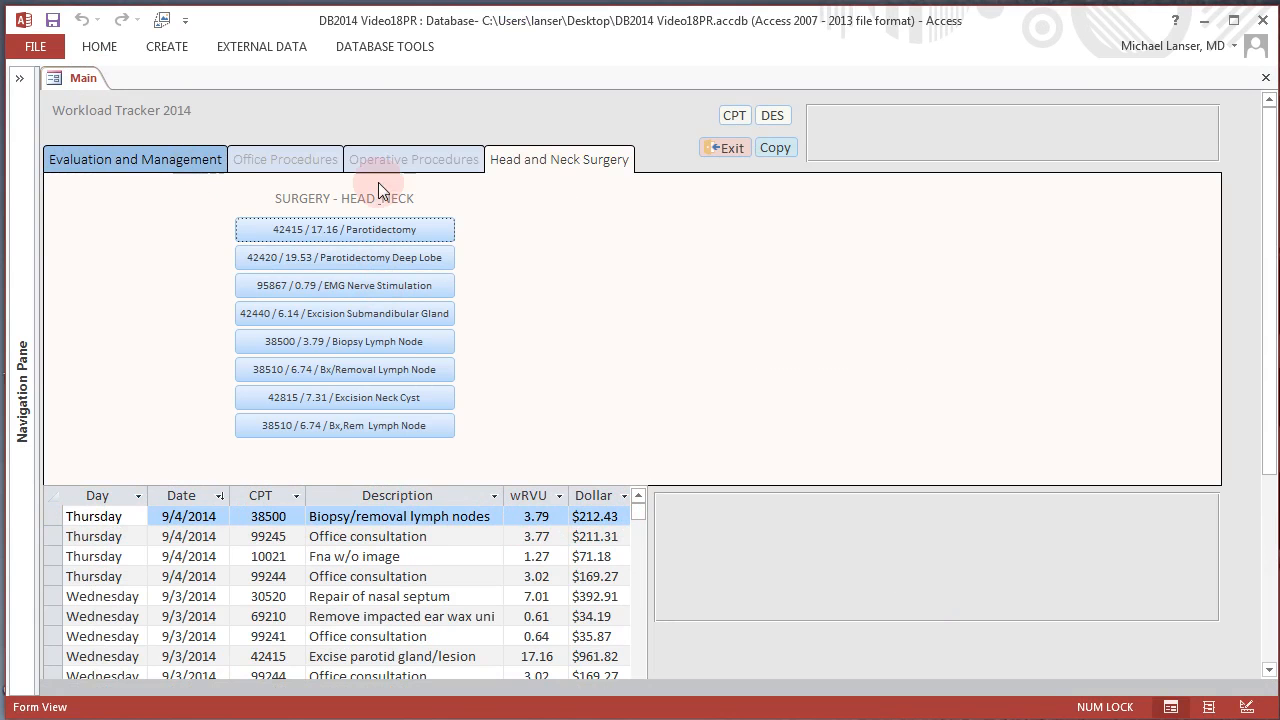
click(420, 160)
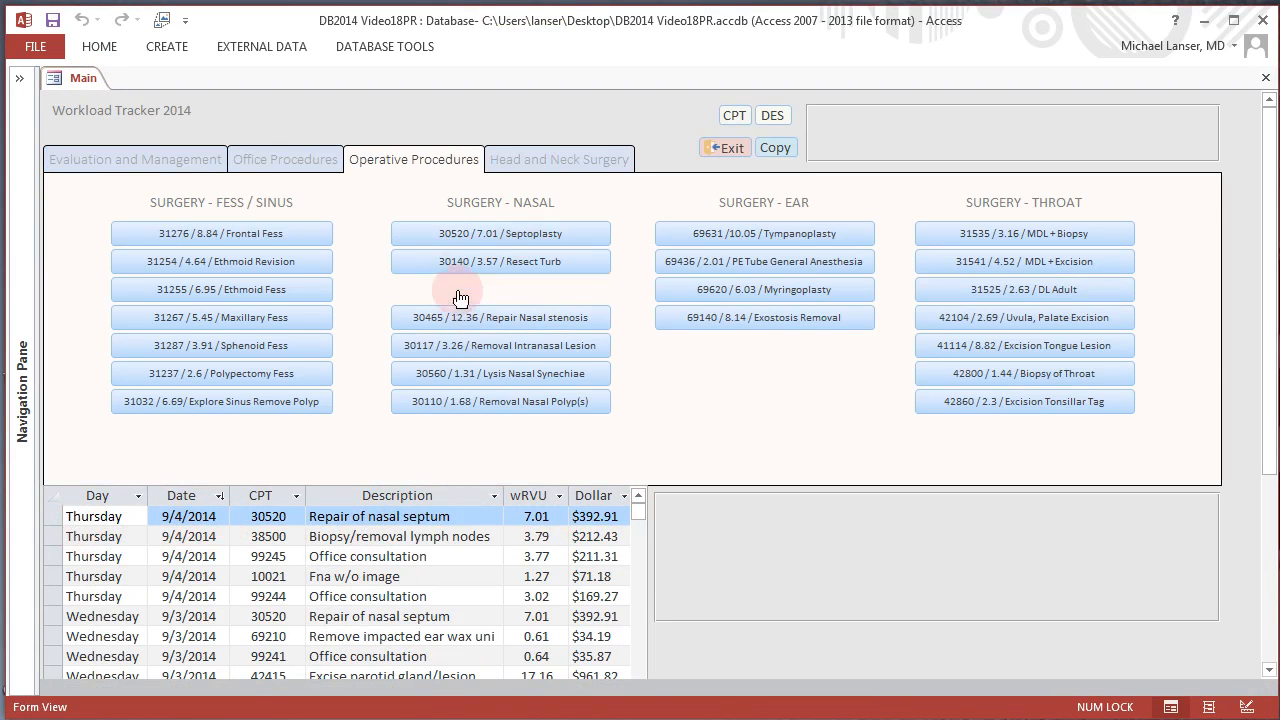
Log a 10021 FNA without image entry from Office Procedures and a 99244 Comprehensive Consult entry from Evaluation and Management.
click(304, 159)
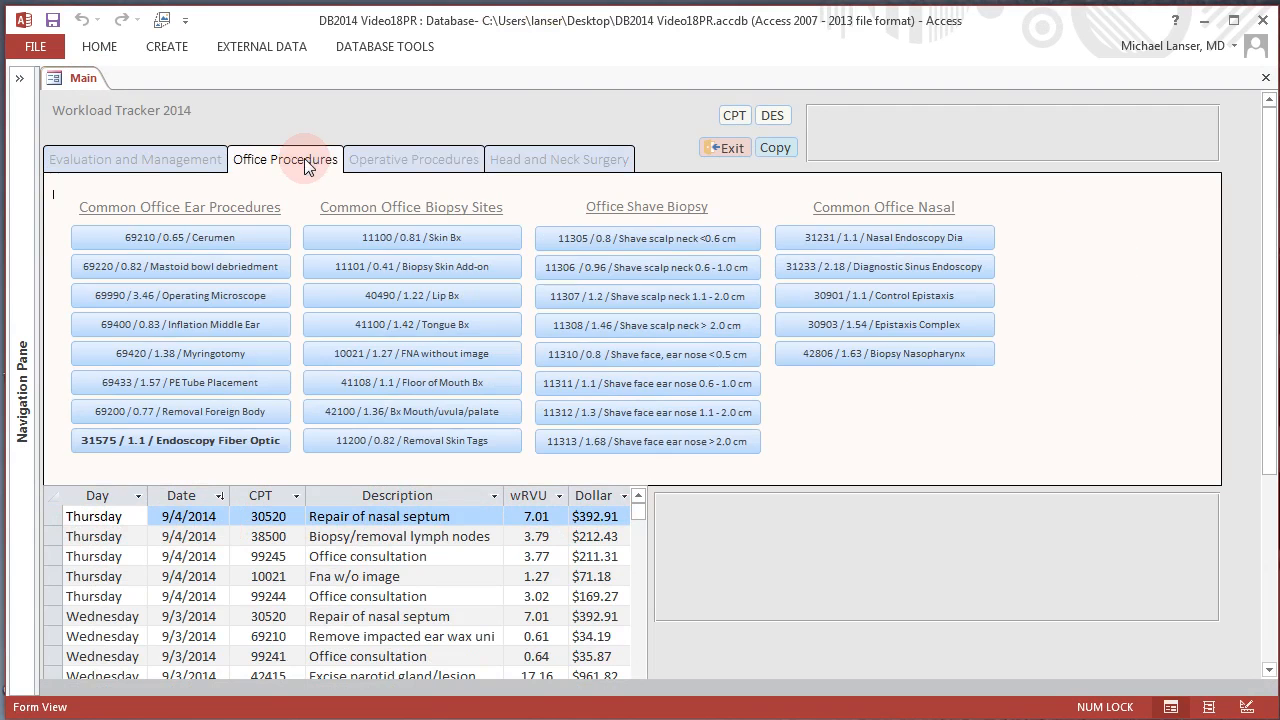
click(415, 364)
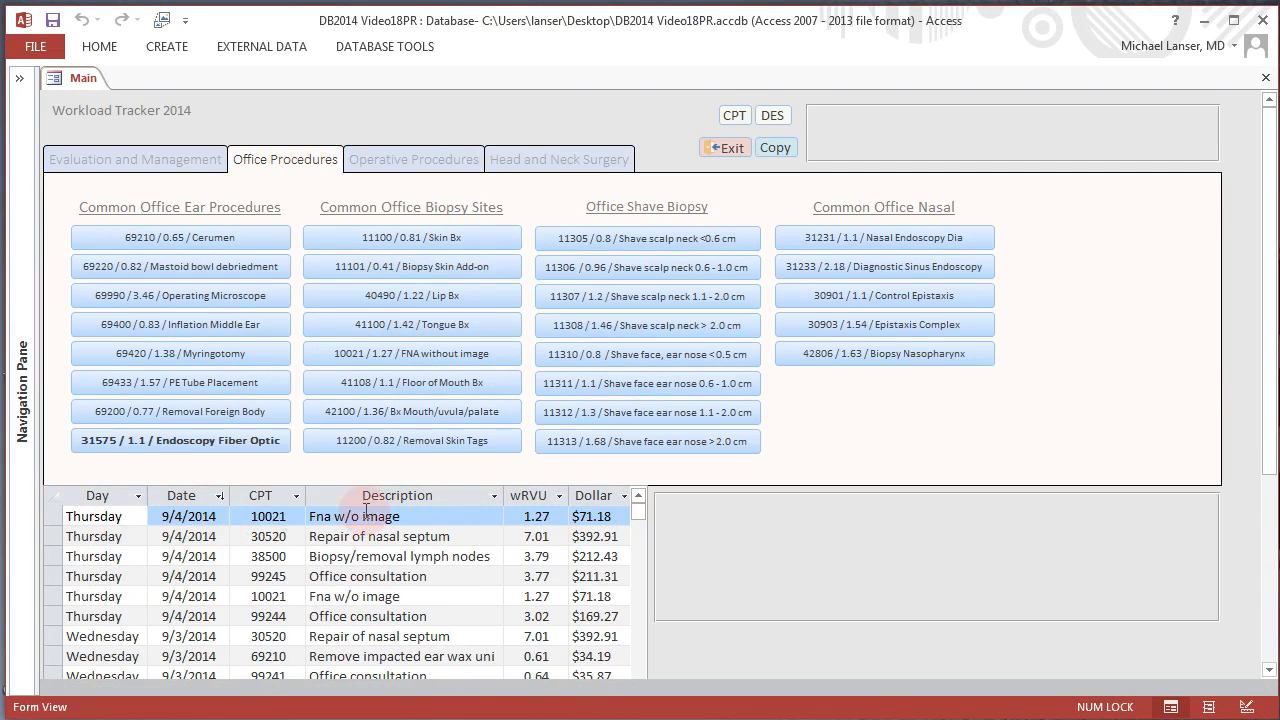
click(182, 158)
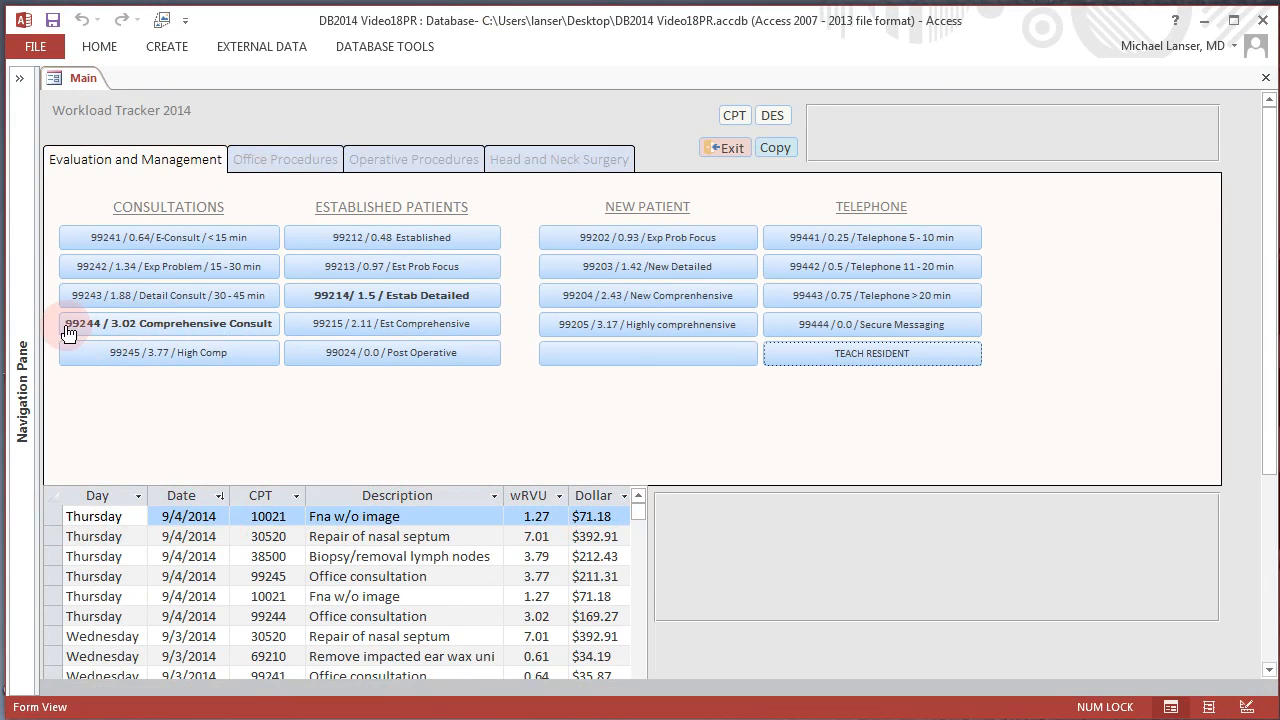
click(116, 331)
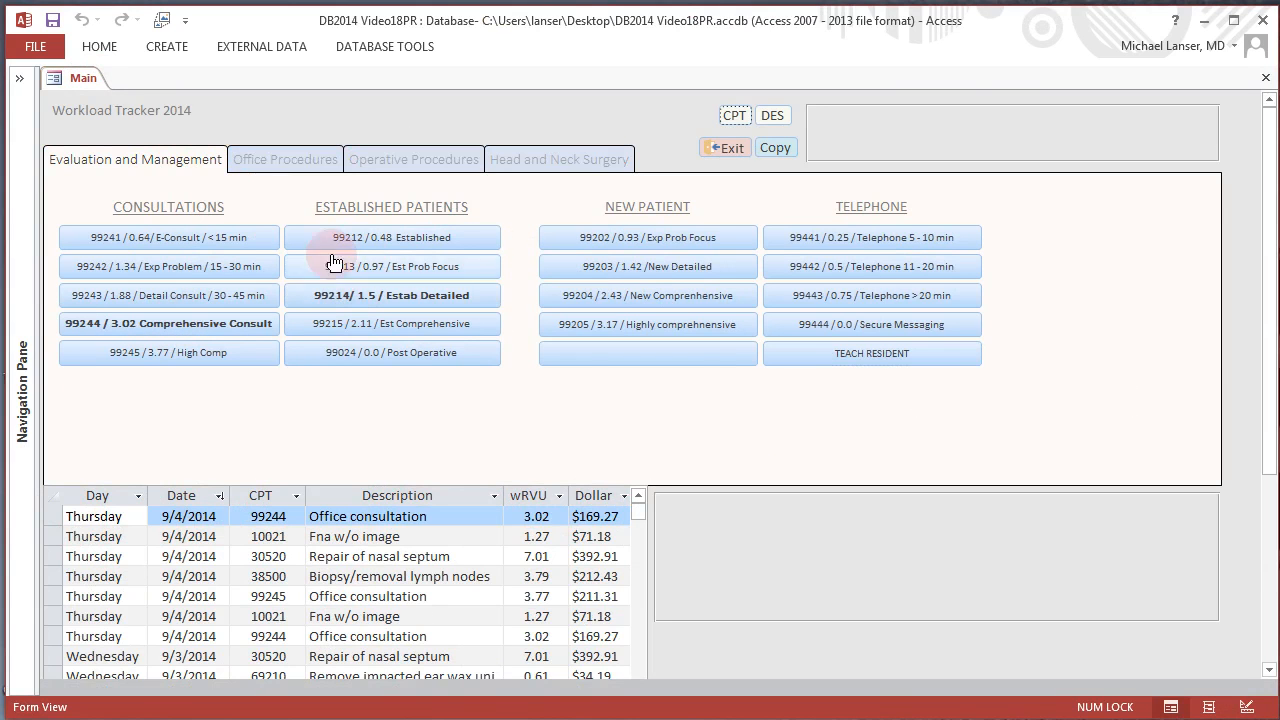
Open the Copy Code form from the main form and switch it to Design View.
click(297, 163)
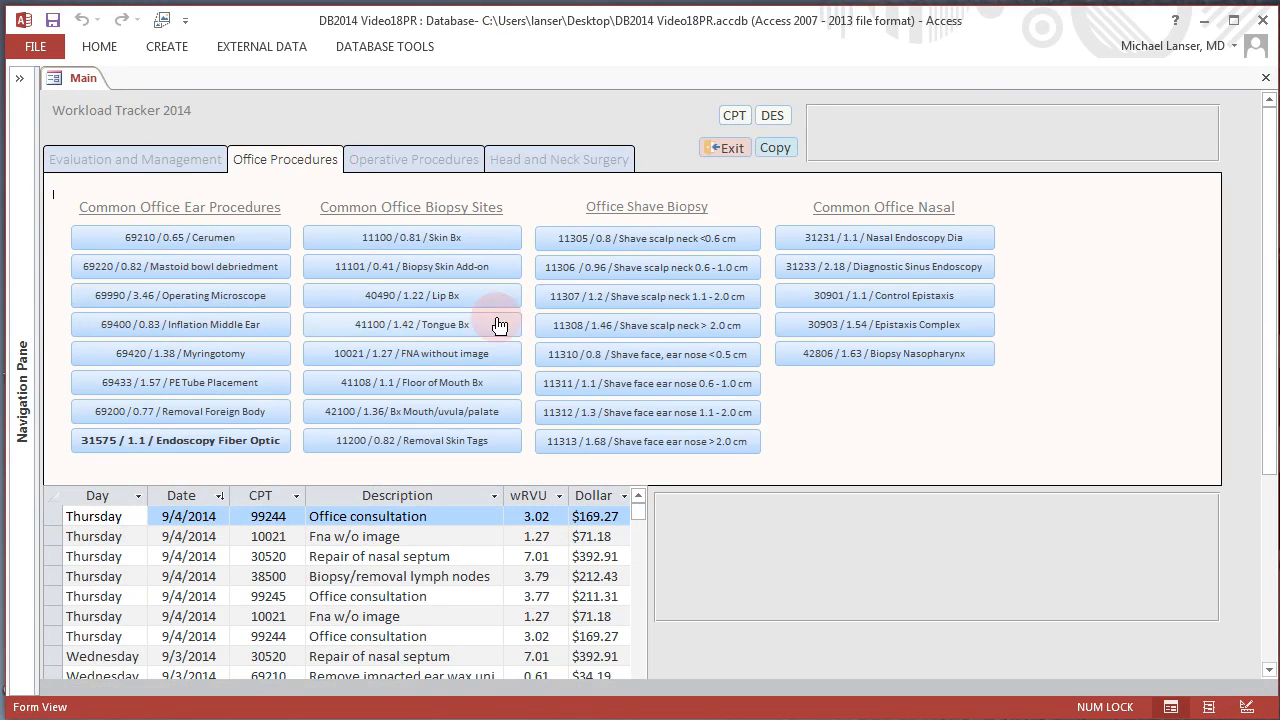
click(778, 145)
click(472, 222)
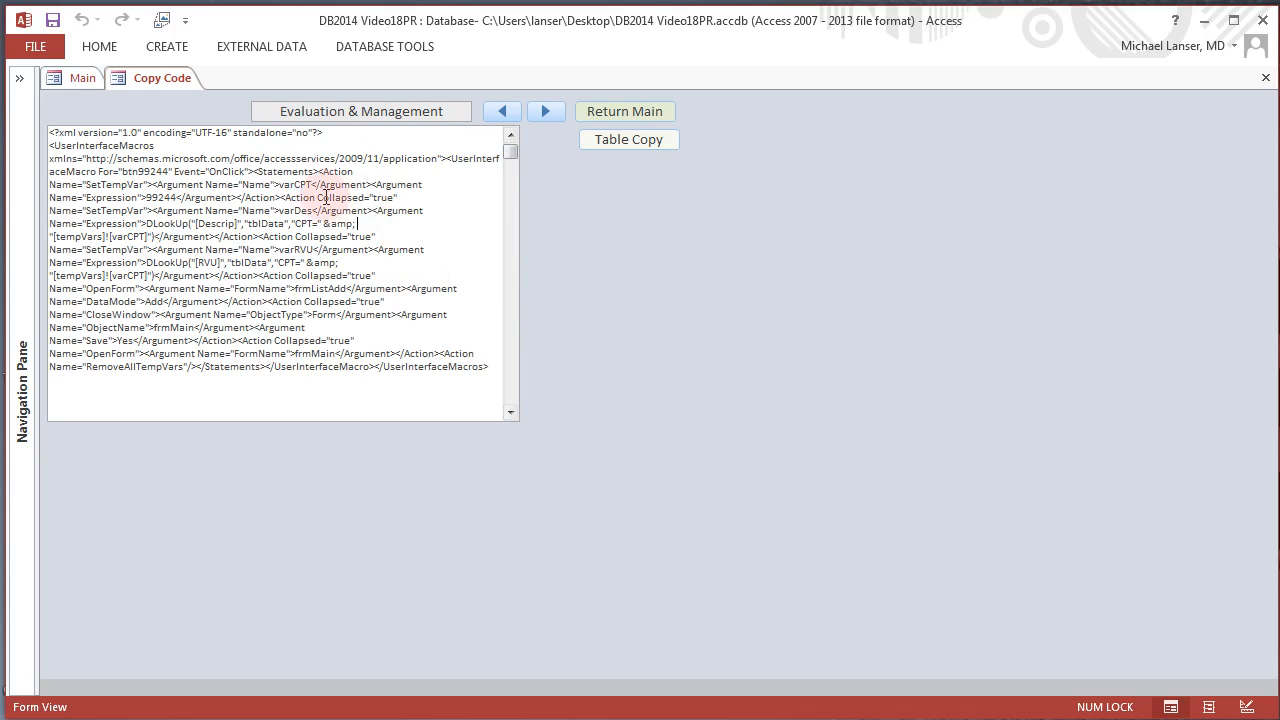
right_click(157, 78)
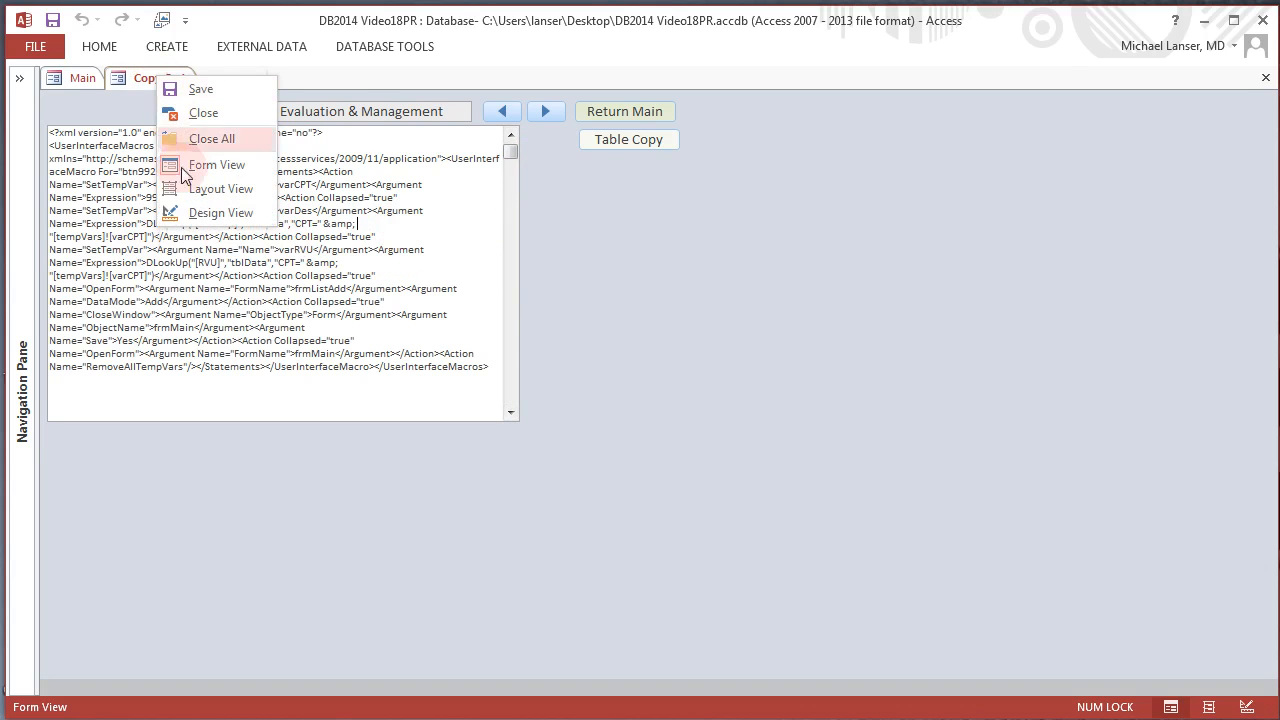
click(208, 212)
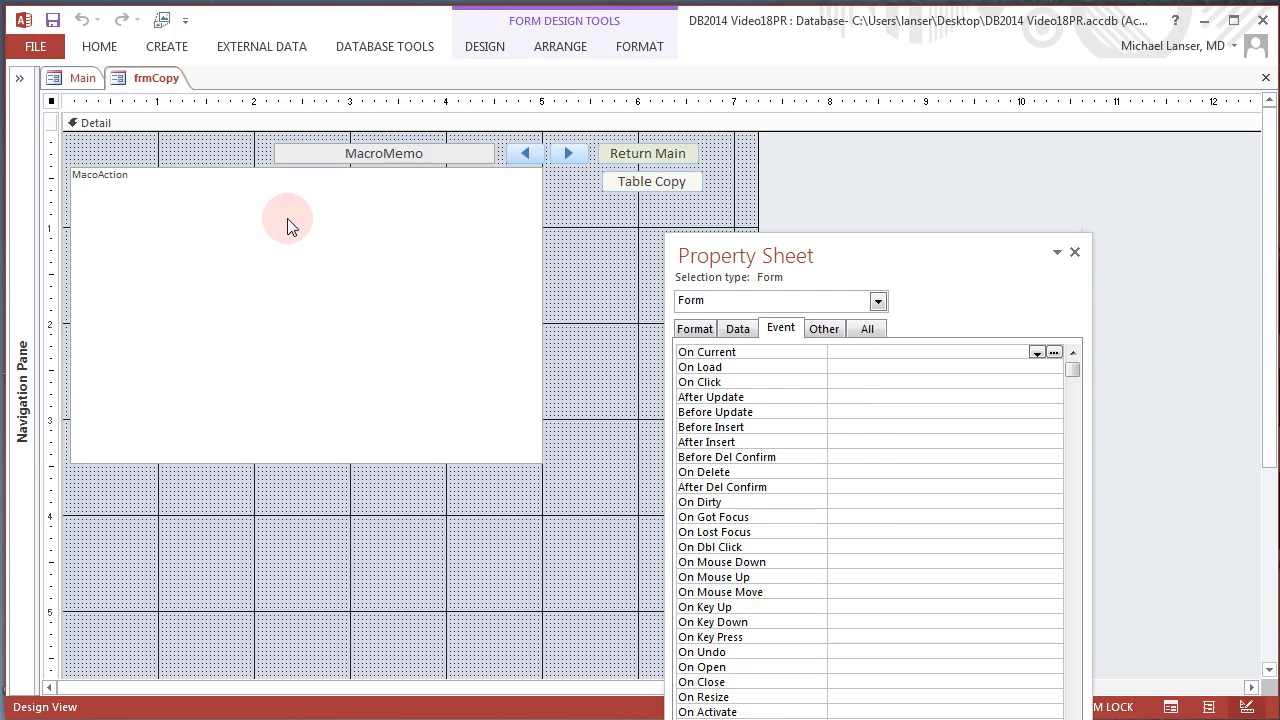
Examine the format properties of the MacoAction text box and the next-record button on the Copy Code form.
click(287, 218)
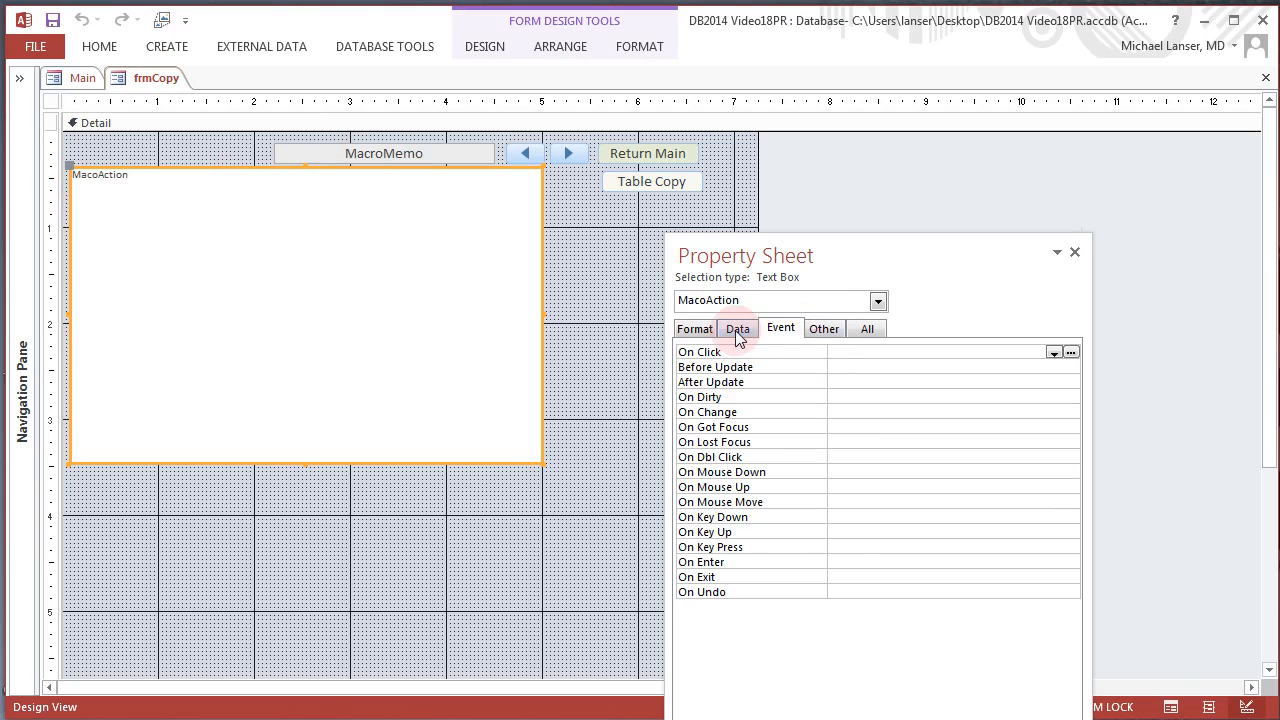
click(695, 330)
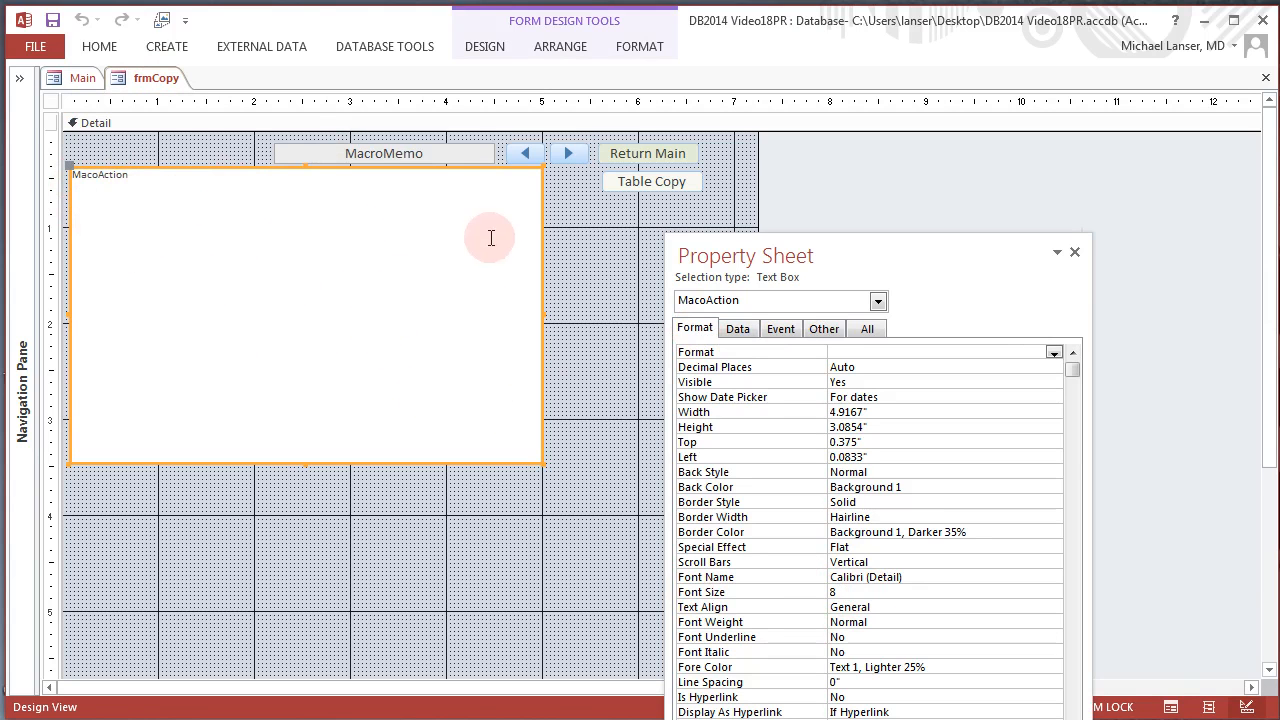
click(569, 153)
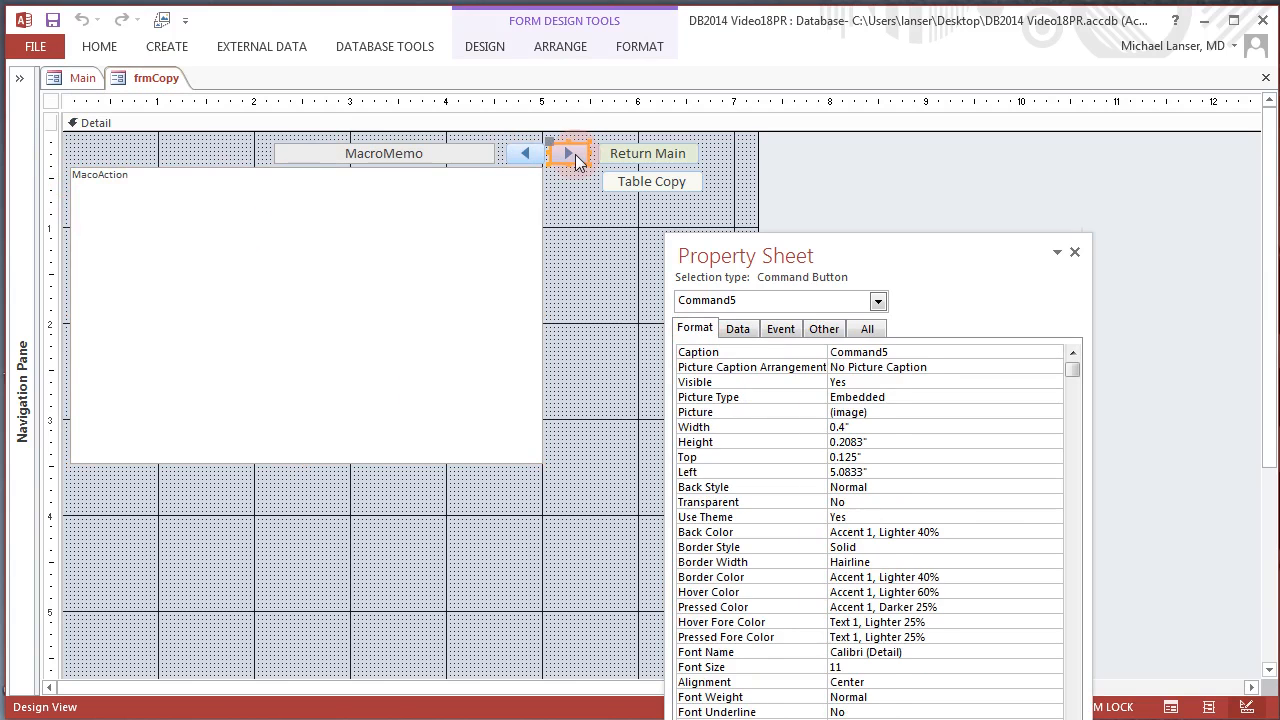
Open the embedded On Click macro of the Table Copy button on the Copy Code form.
right_click(158, 76)
click(581, 210)
click(640, 183)
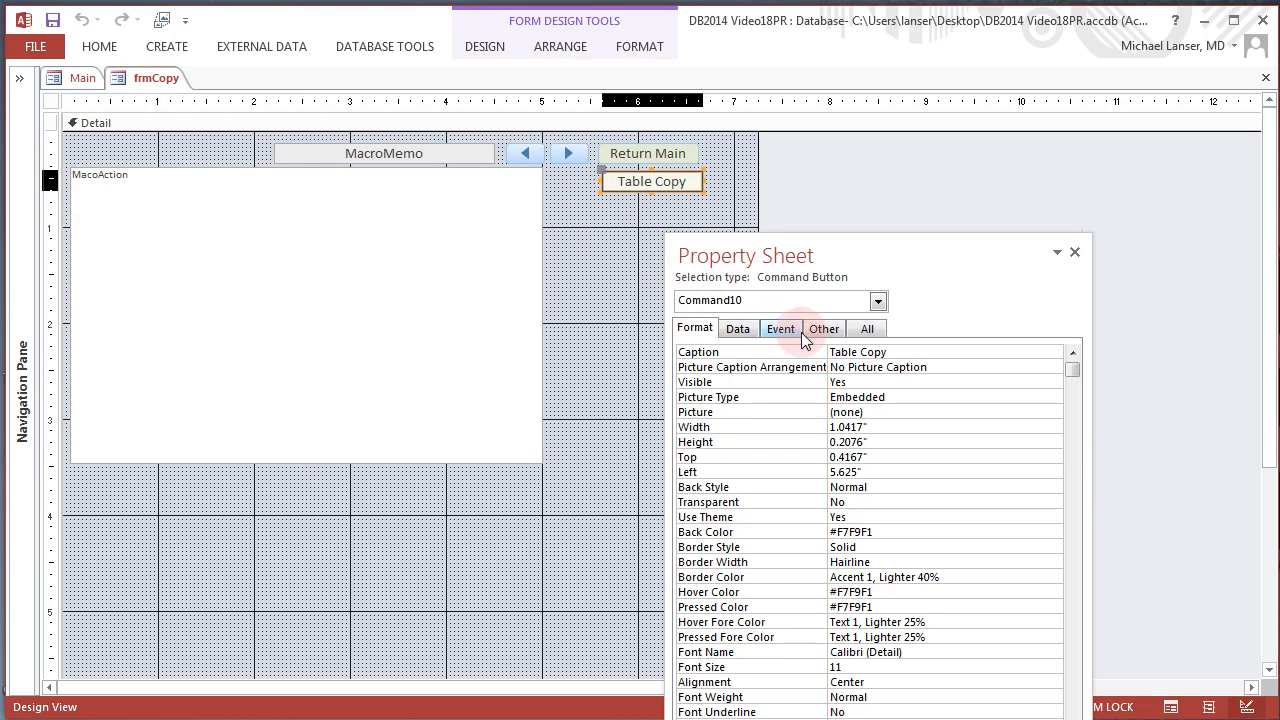
click(786, 332)
click(1073, 351)
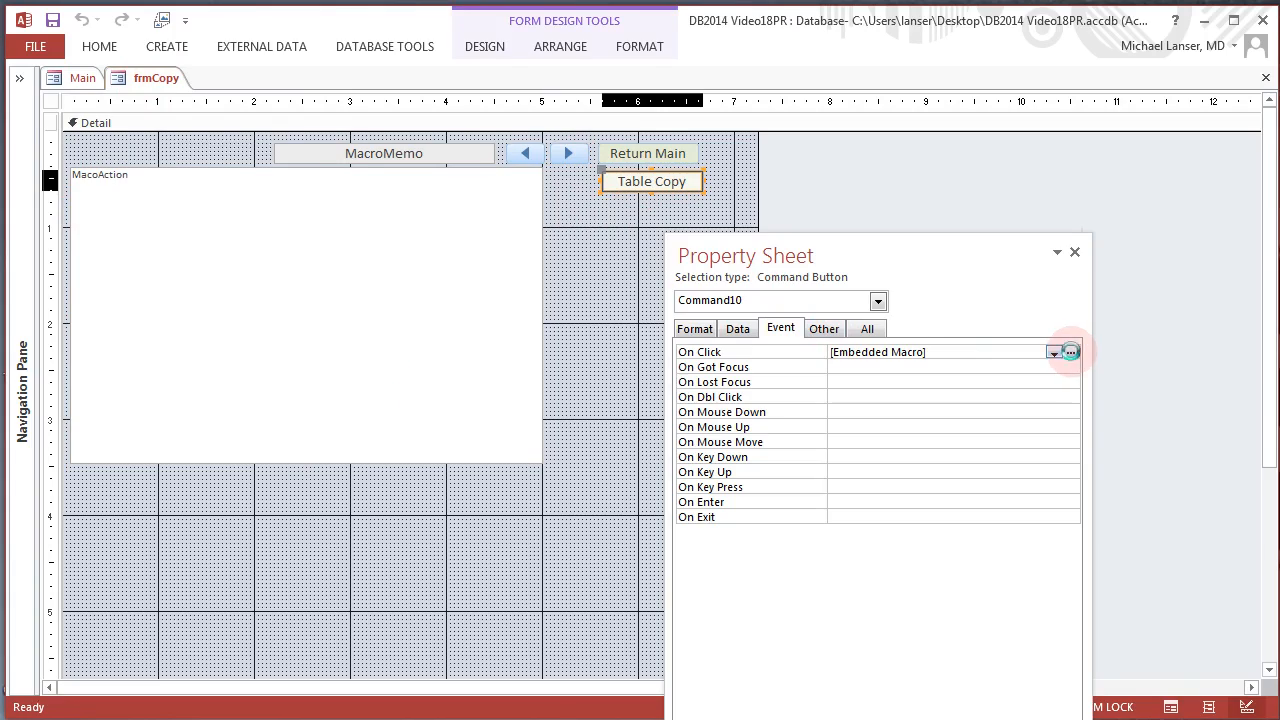
Review the OpenTable and CloseWindow actions in the Table Copy button's macro and close the macro.
click(171, 250)
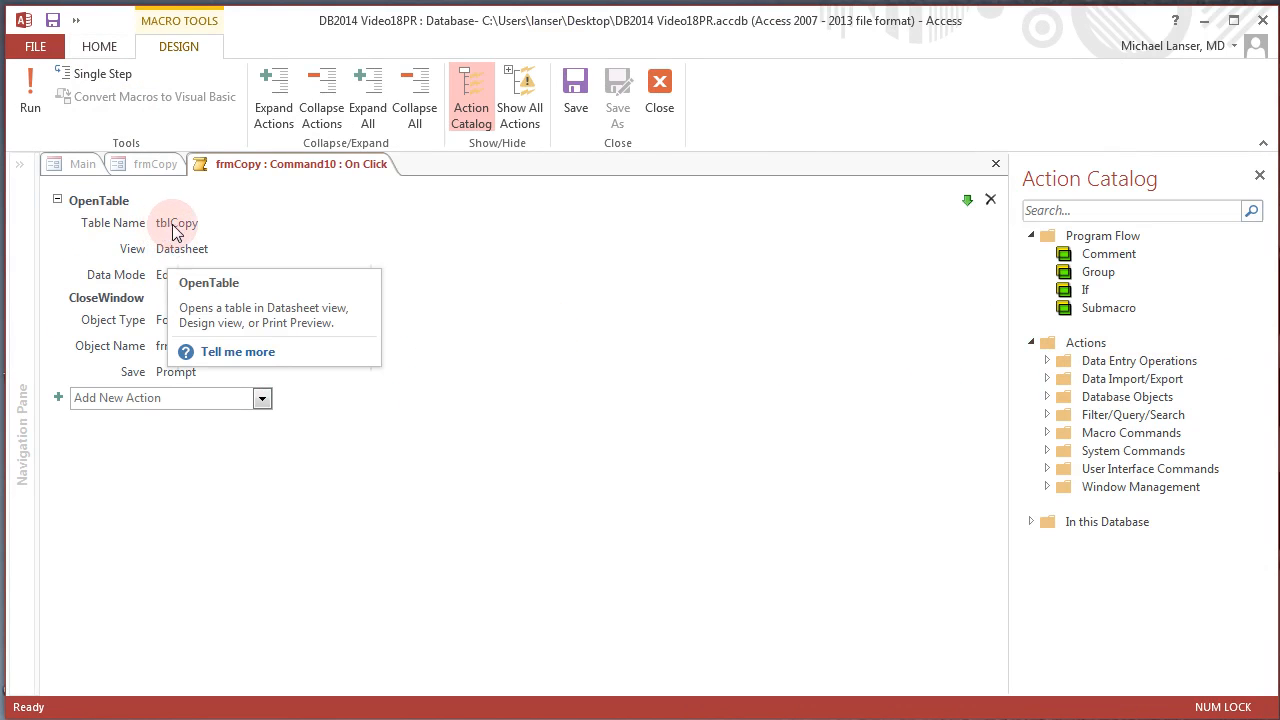
click(105, 320)
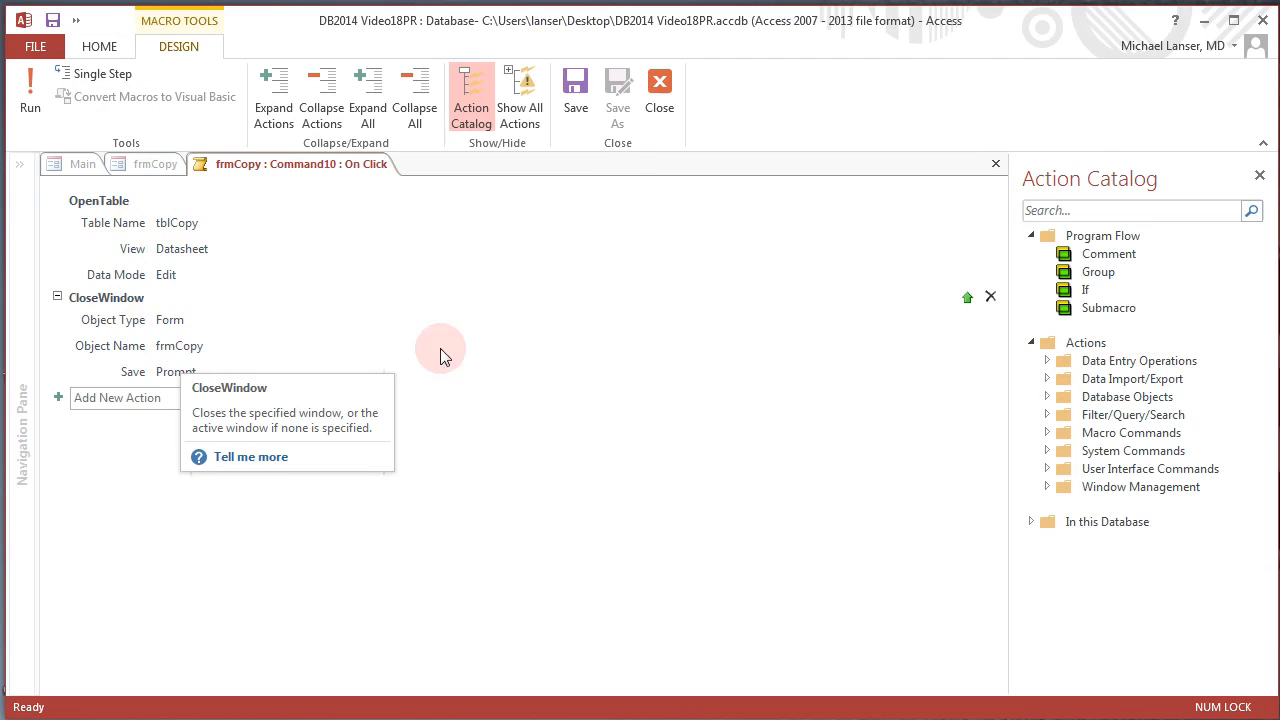
click(577, 100)
click(659, 100)
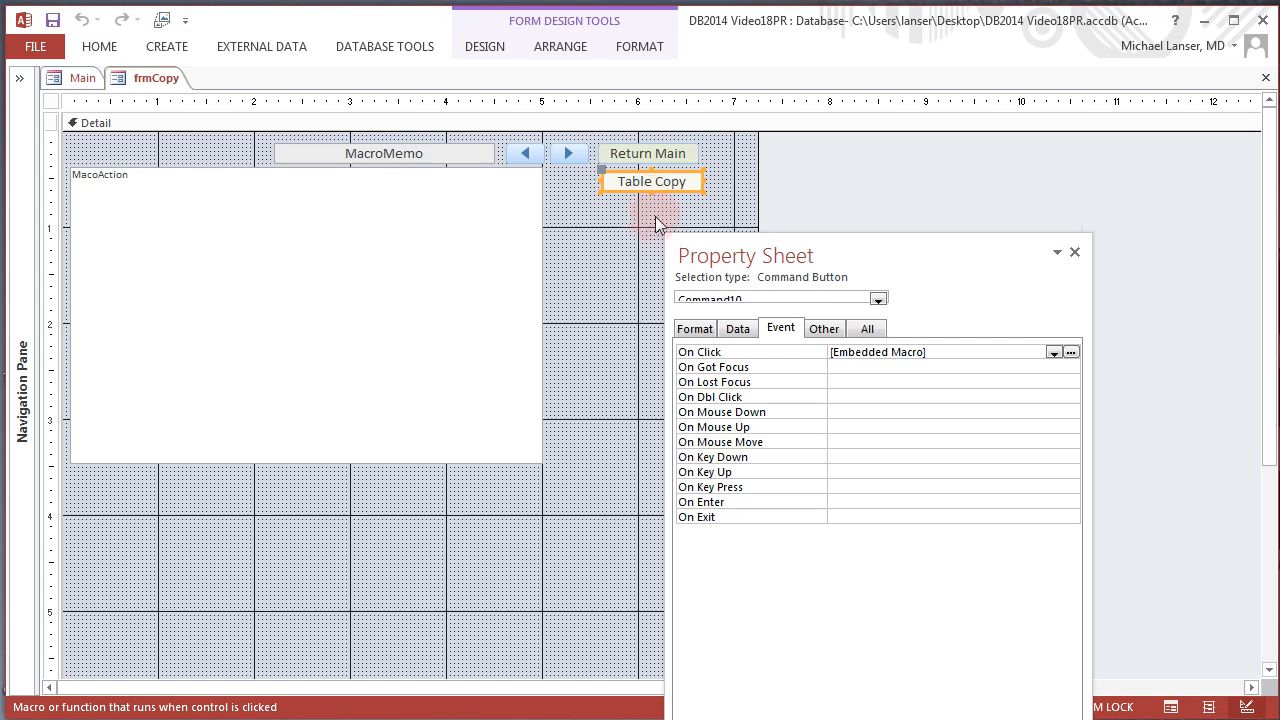
Review the OpenForm and CloseWindow actions in the Return Main button's On Click macro, then close the macro.
click(627, 156)
click(1070, 352)
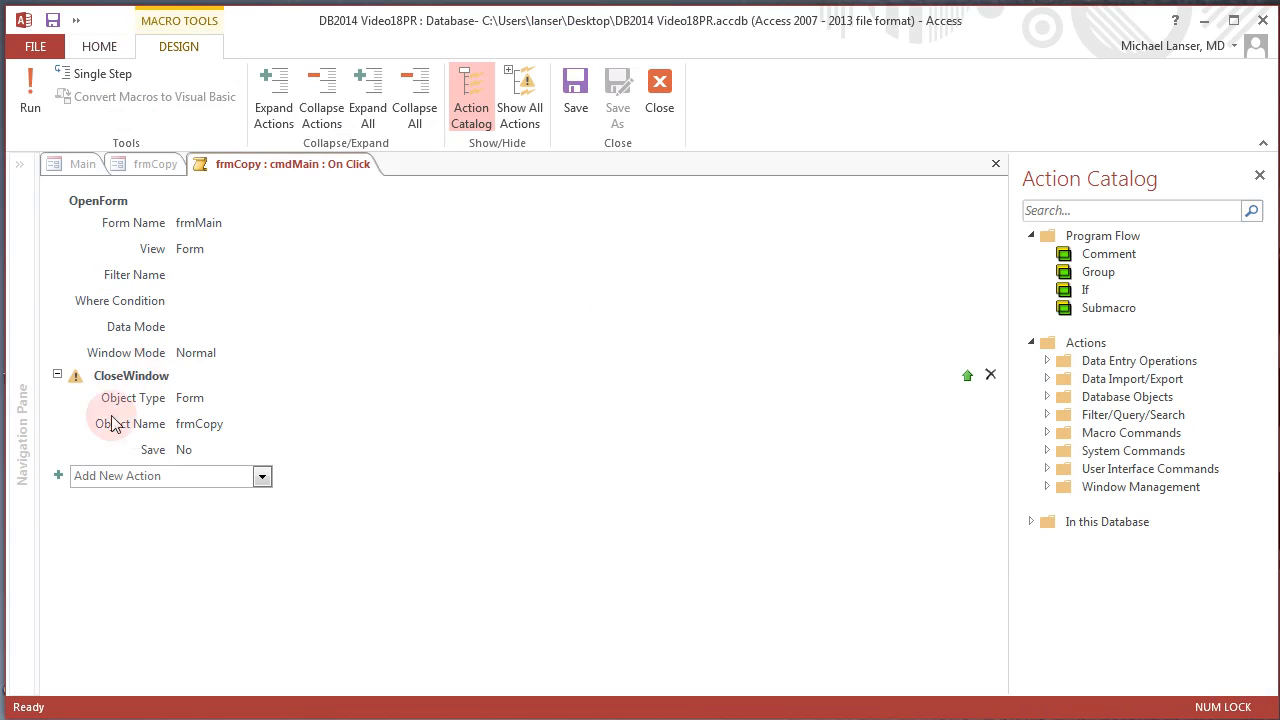
mouse_move(172, 395)
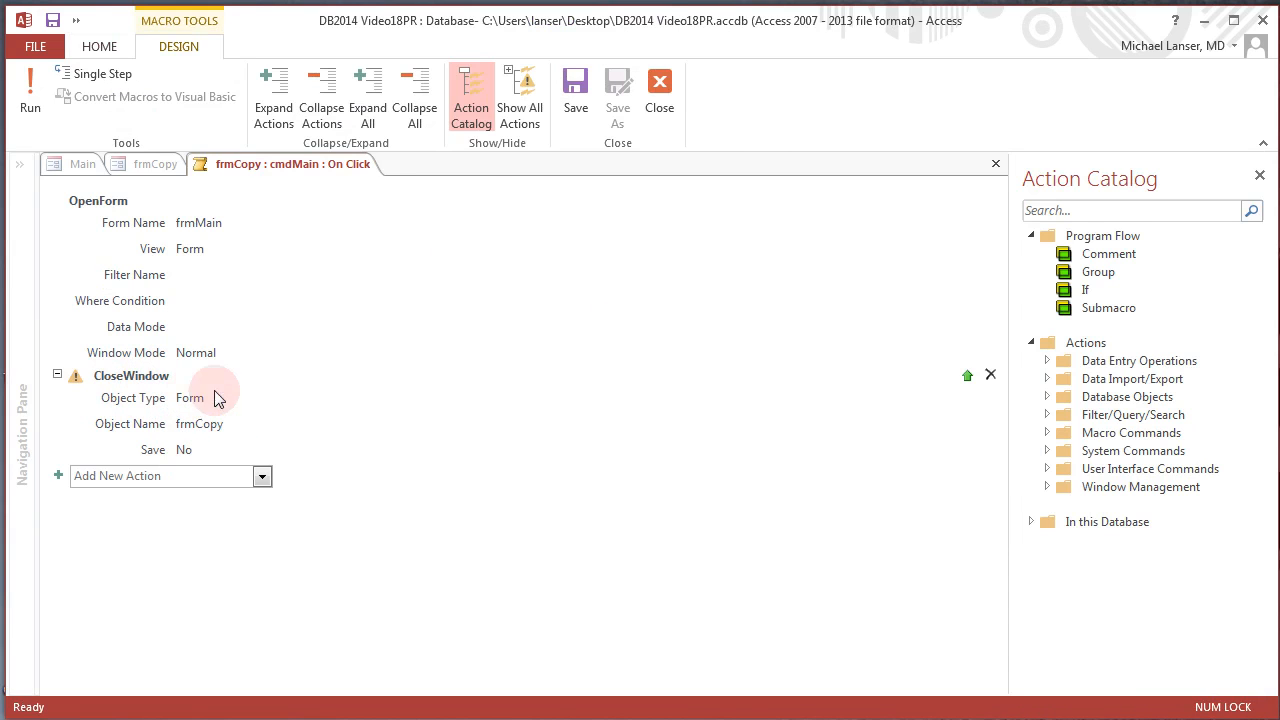
click(659, 118)
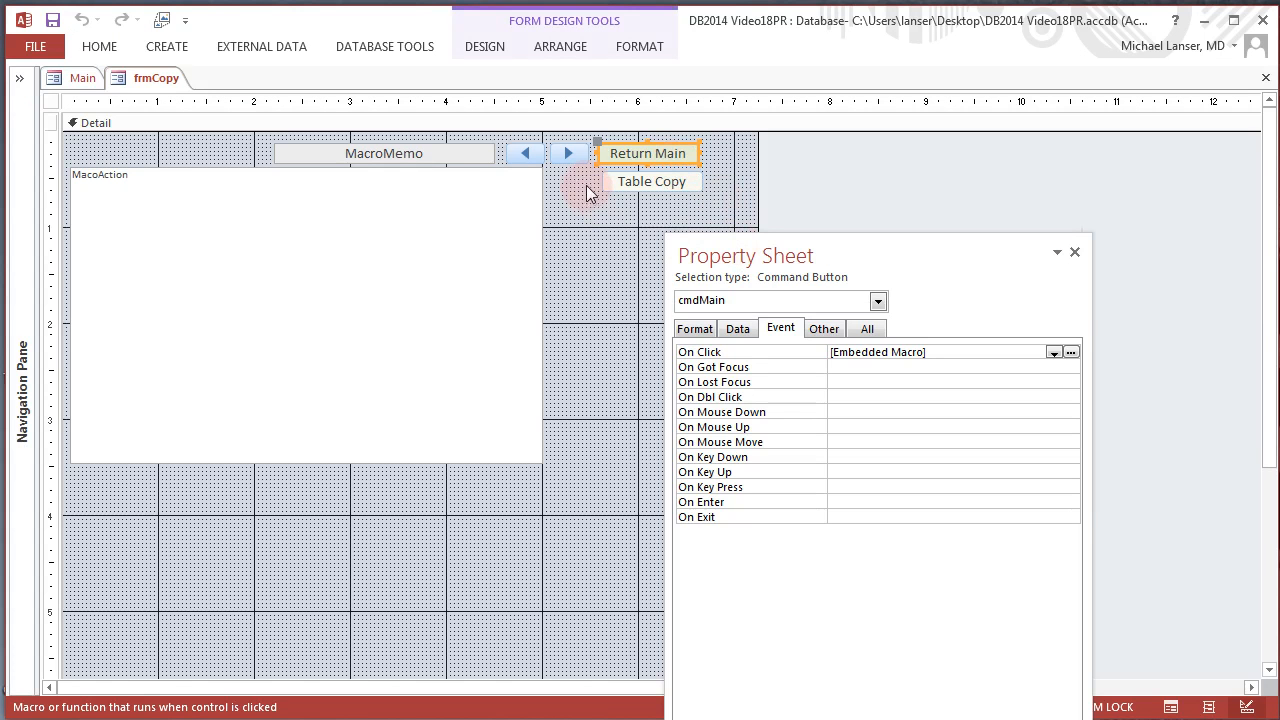
Switch the Copy Code form to Form View and return from it to the main form.
right_click(157, 78)
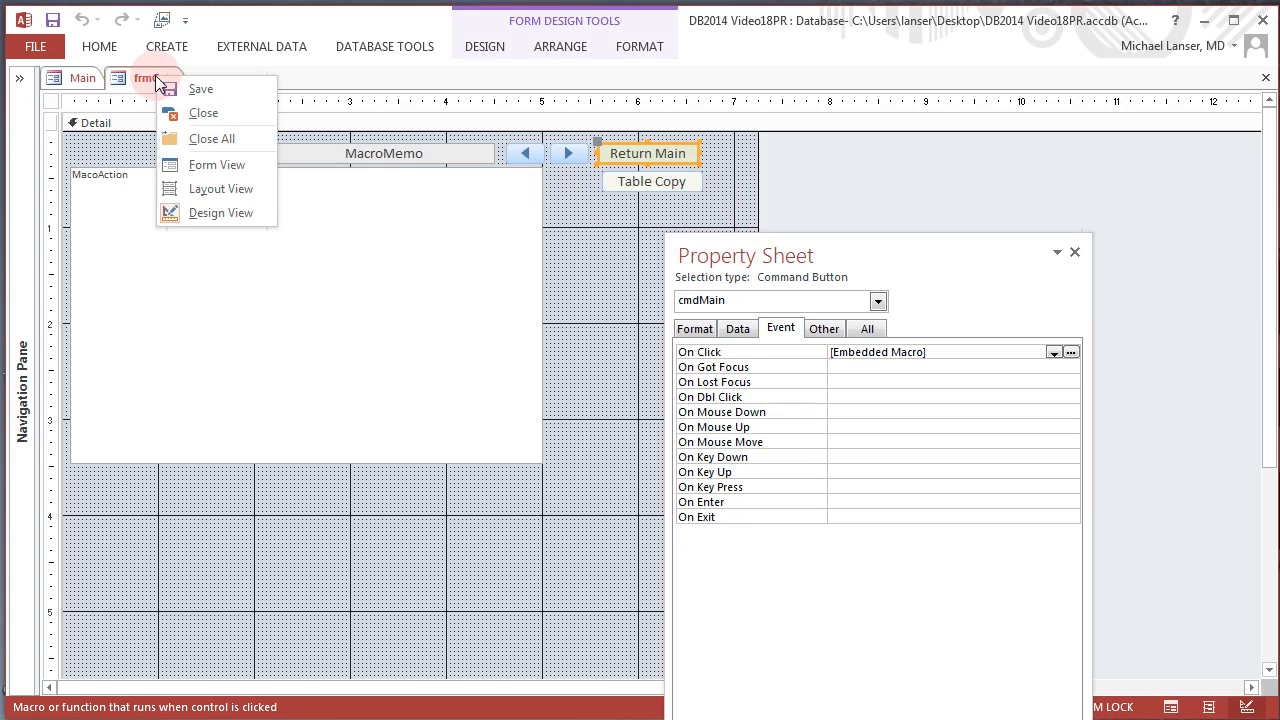
click(229, 165)
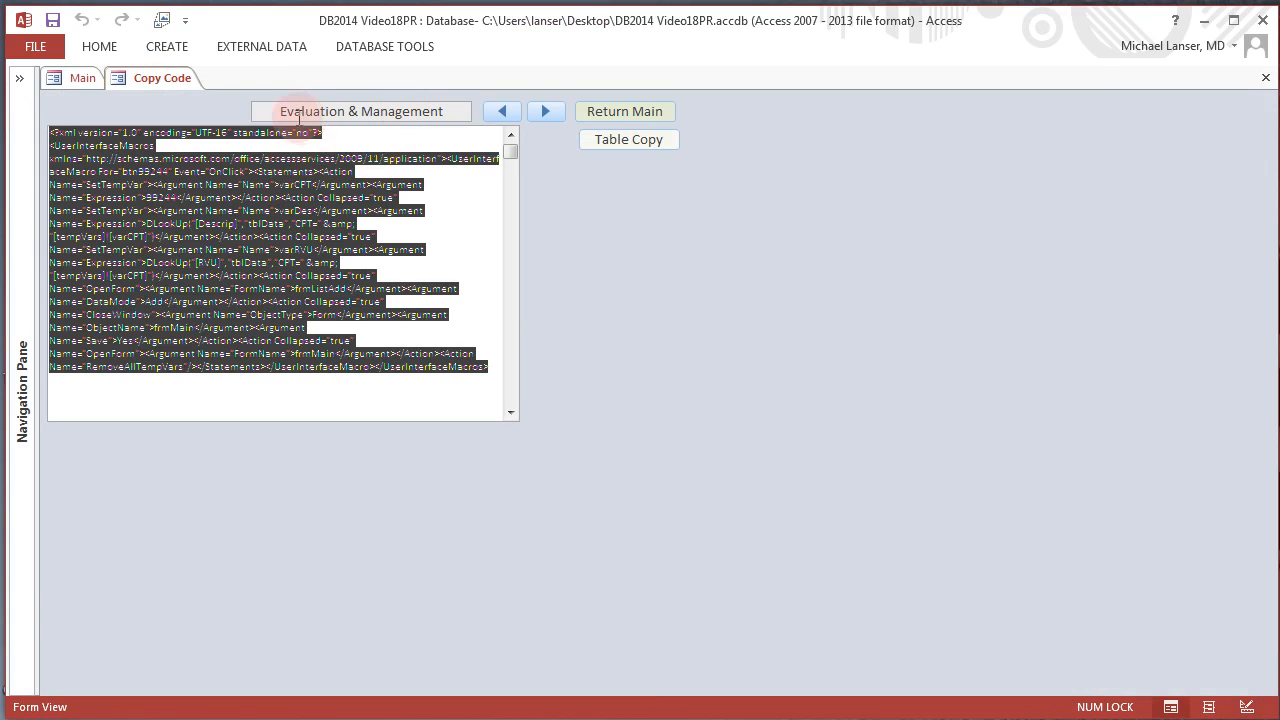
click(610, 110)
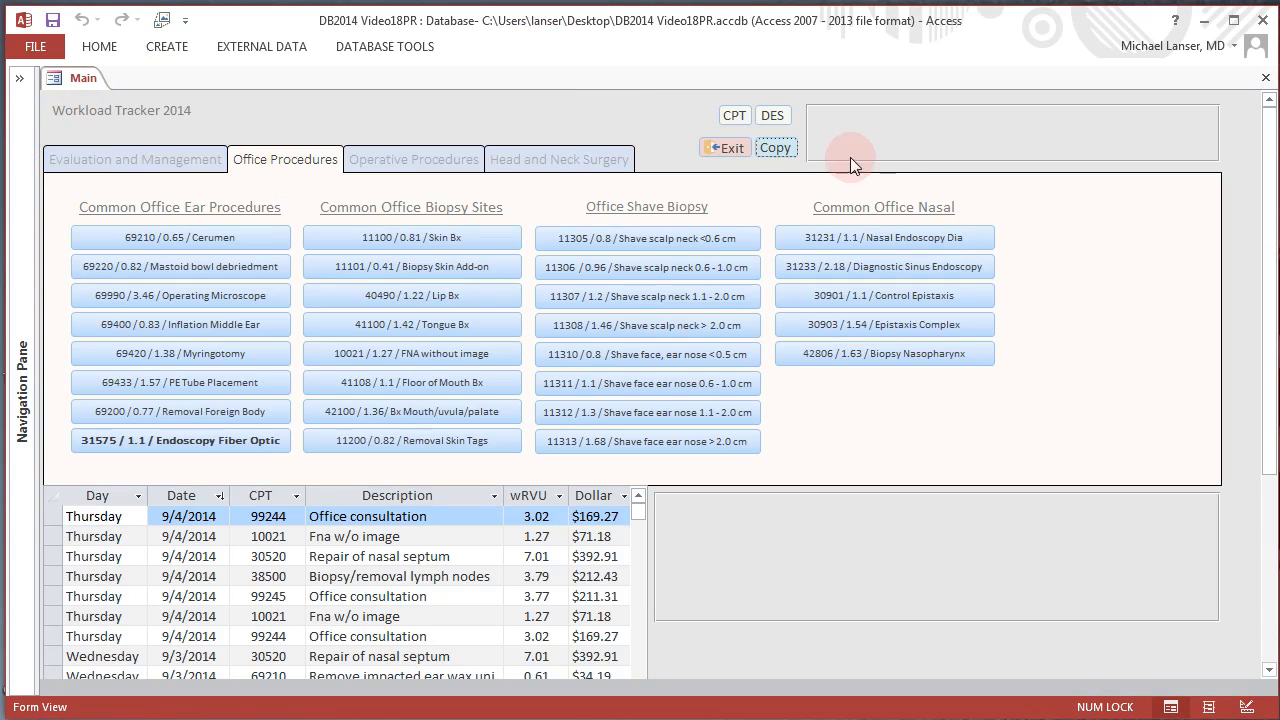
Reopen the Copy Code form, browse the macro code records from Evaluation & Management to Head and Neck Surgery, and return to the main form.
click(778, 148)
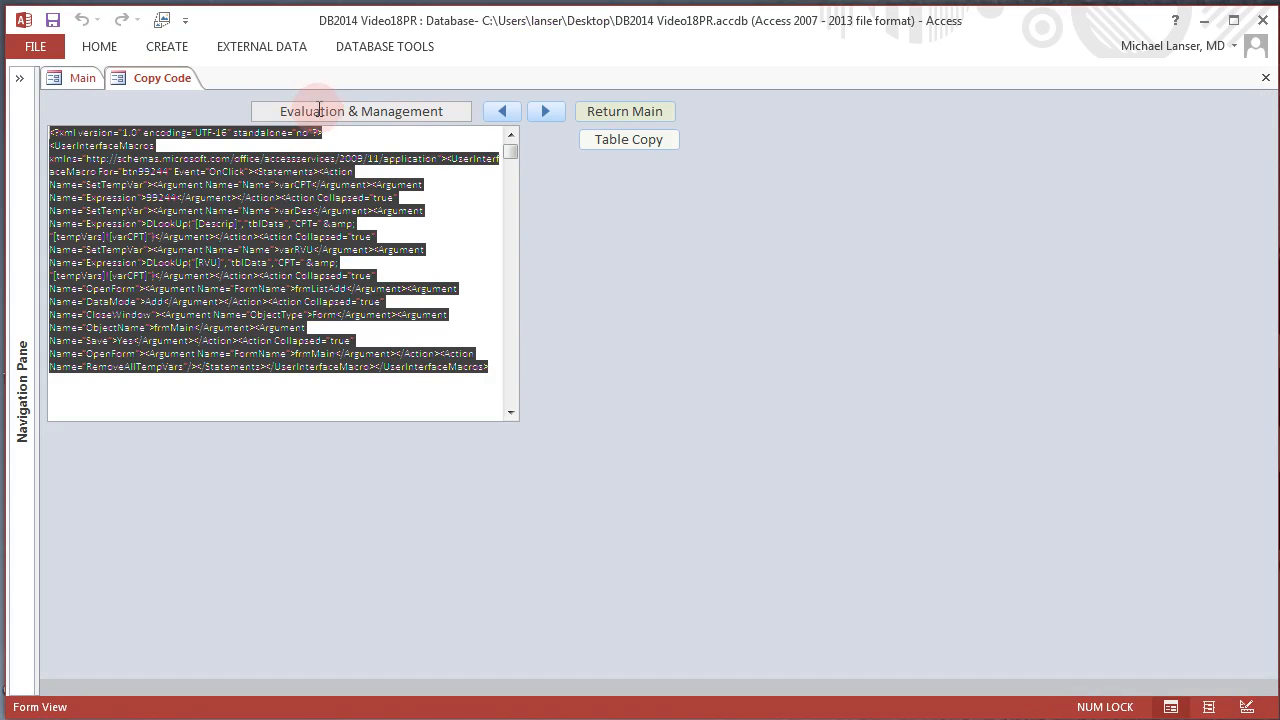
click(540, 112)
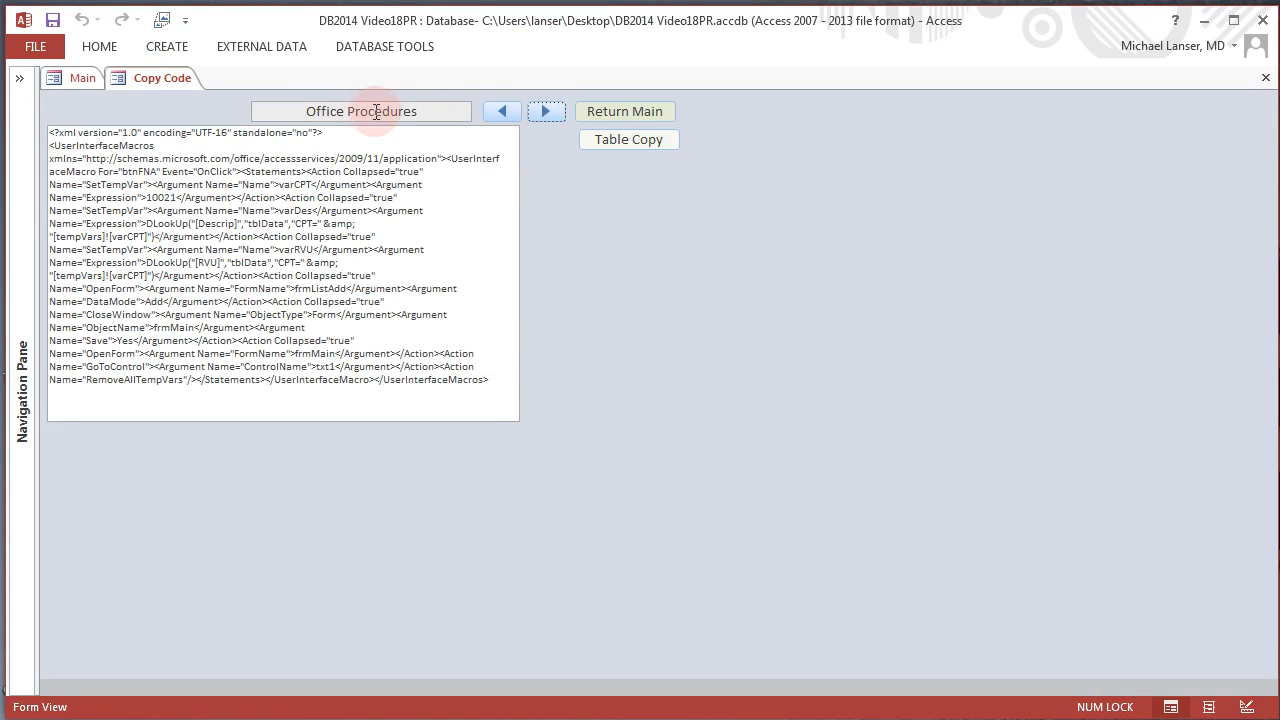
click(547, 113)
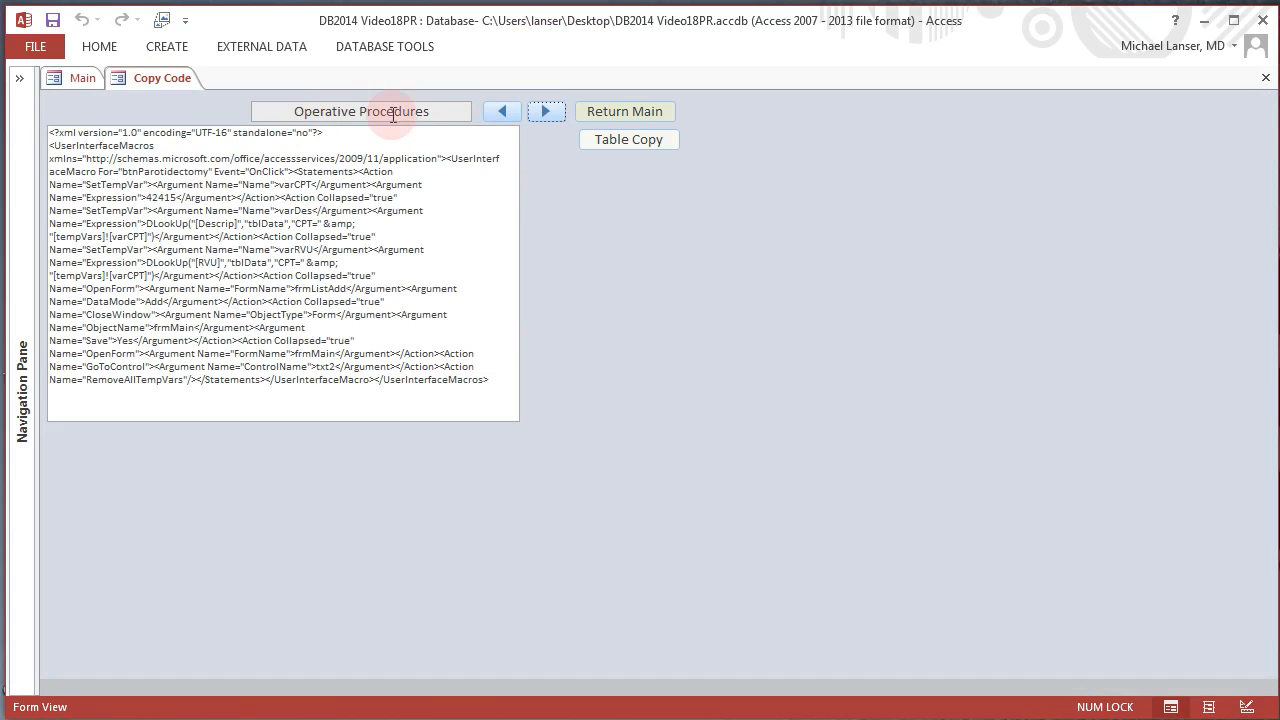
click(549, 111)
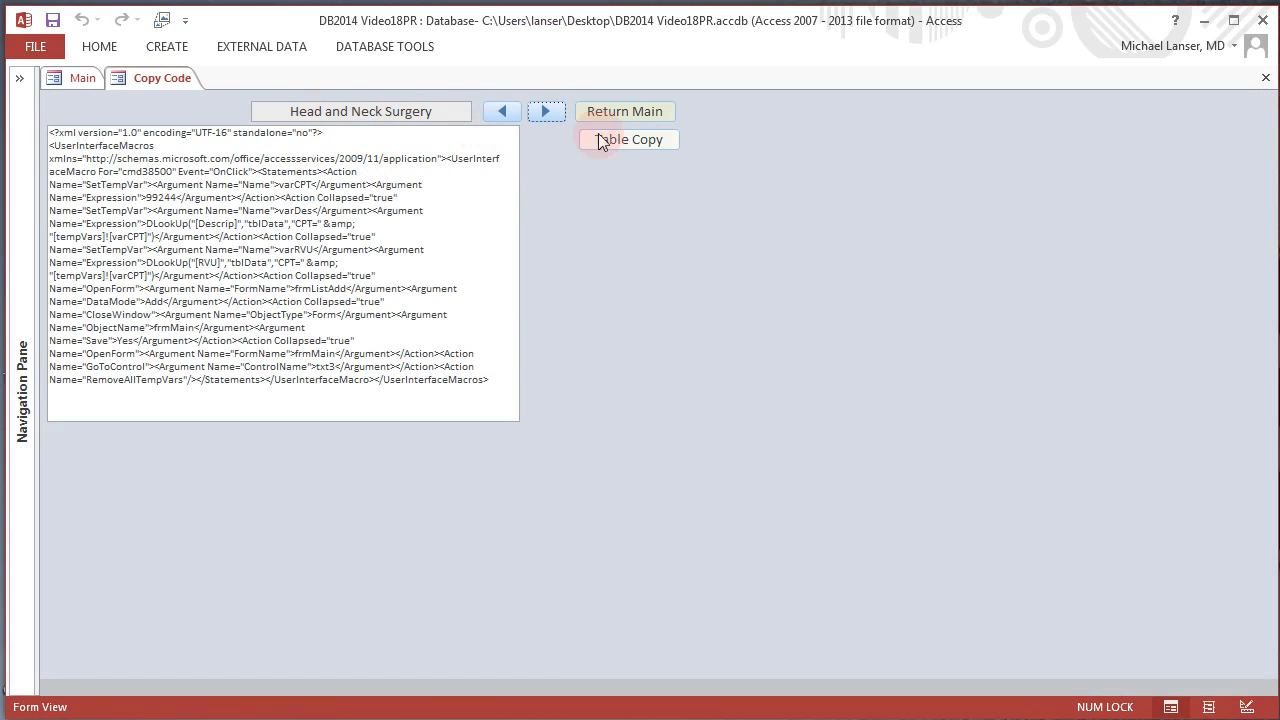
click(625, 110)
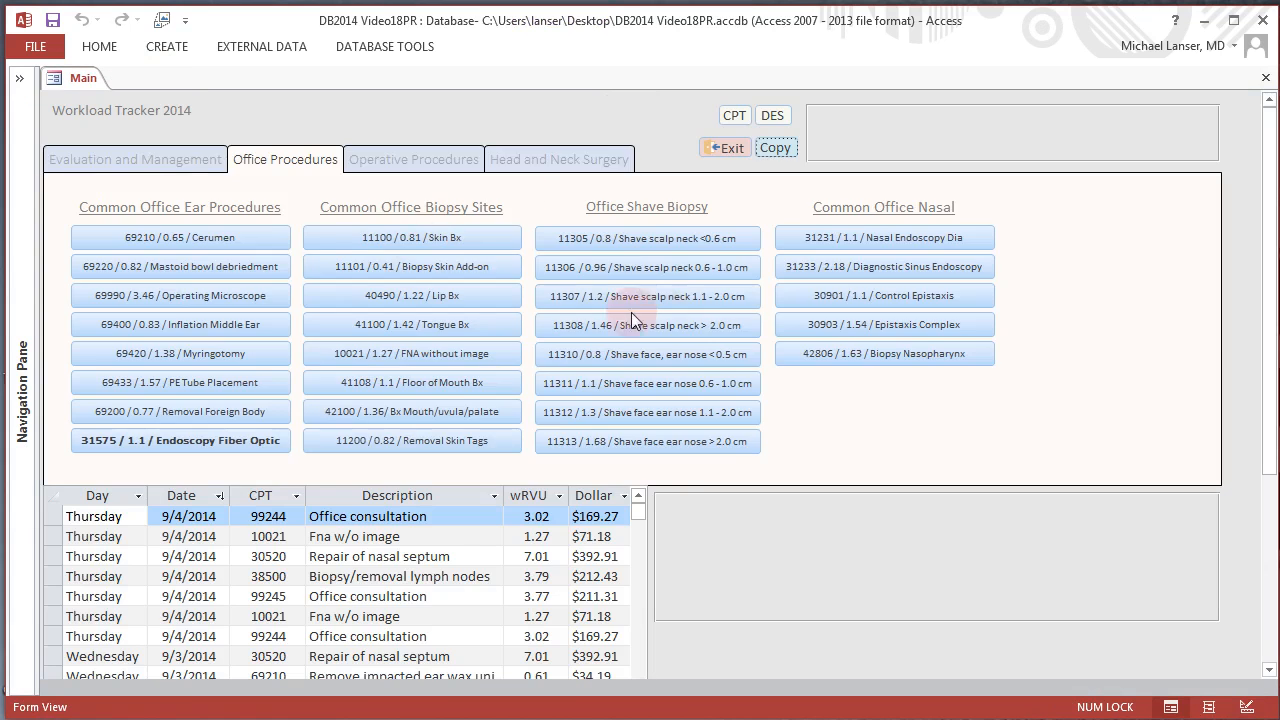
Check the Head and Neck Surgery buttons on the main form and copy the entire Head and Neck Surgery macro code from the Copy Code form.
click(587, 160)
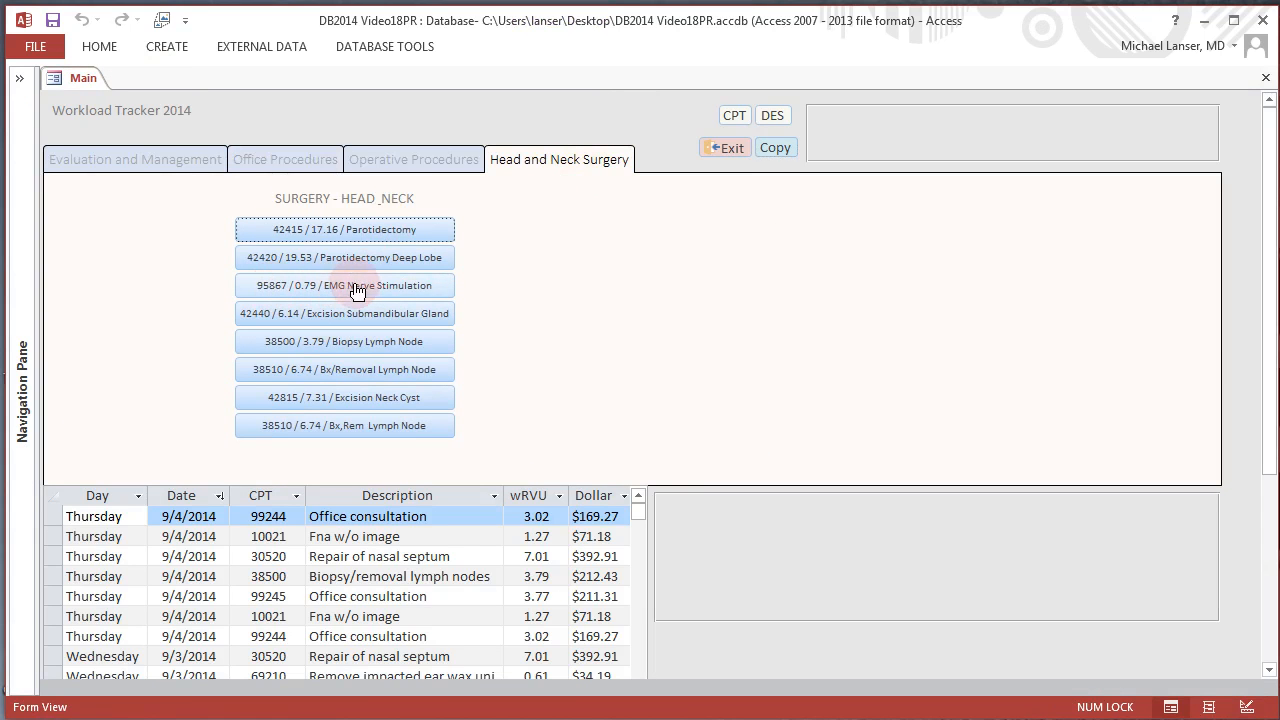
click(774, 148)
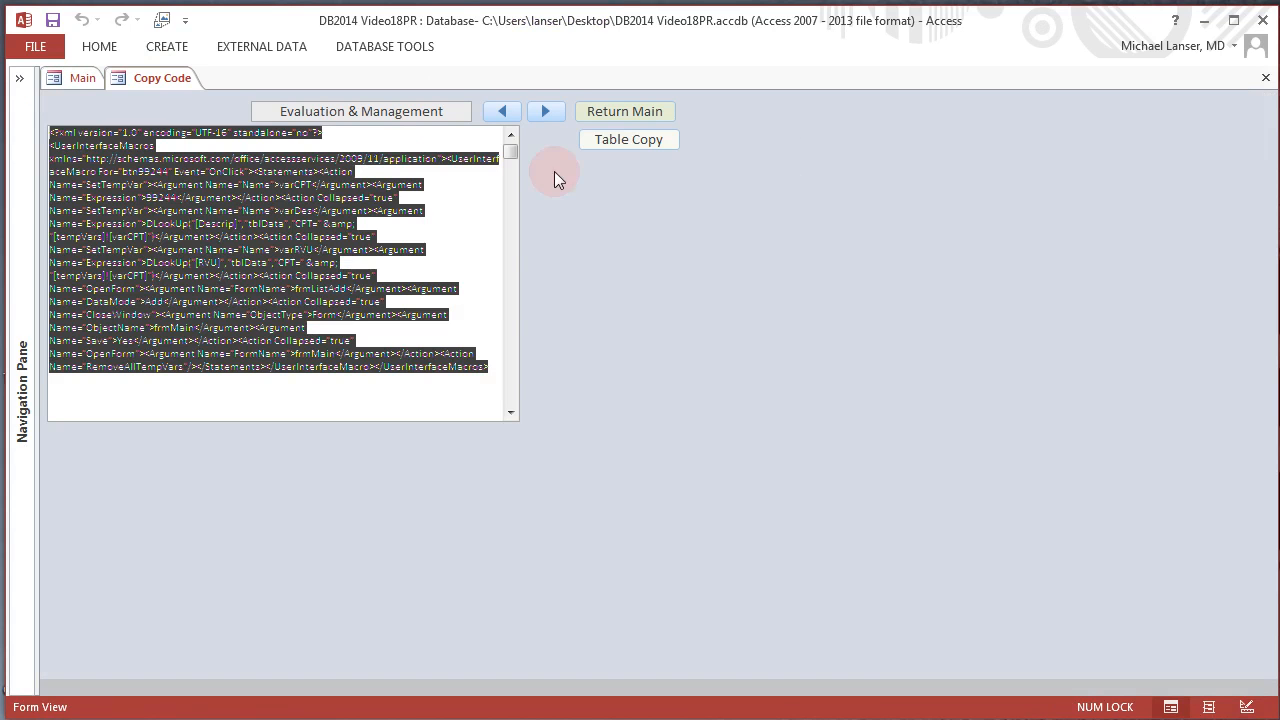
click(550, 110)
click(549, 110)
click(548, 110)
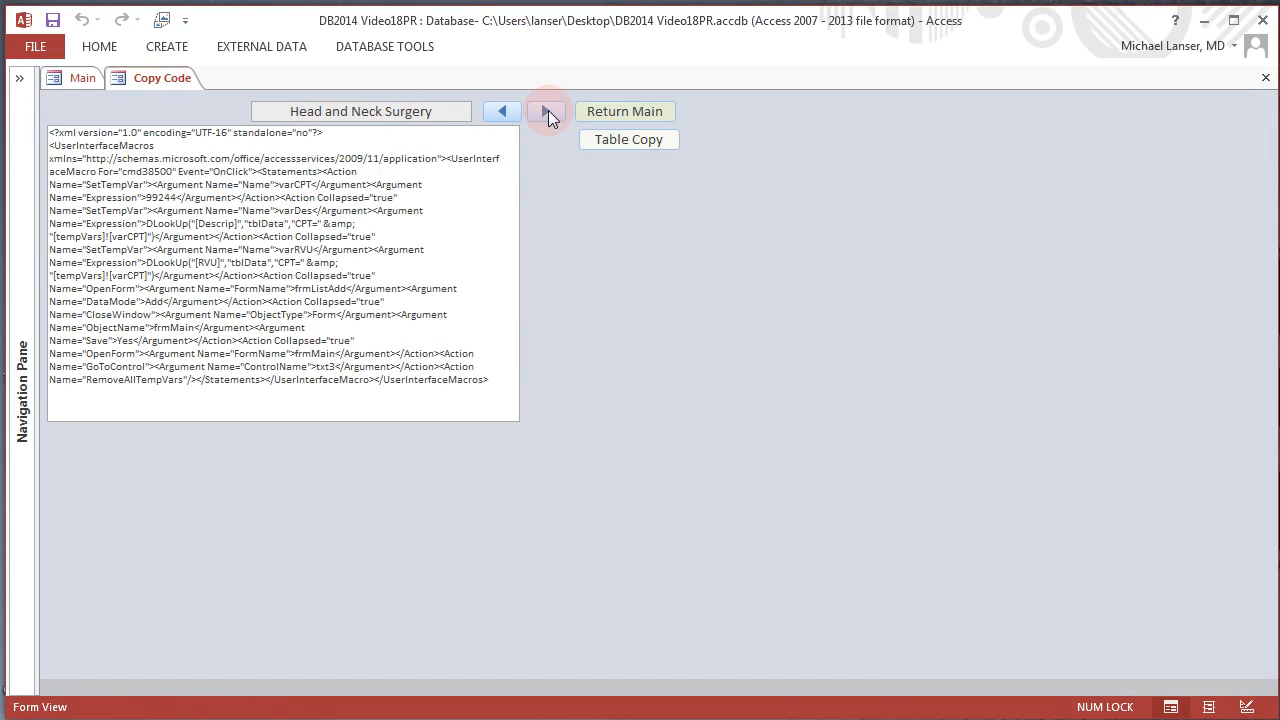
drag(484, 392, 35, 133)
right_click(118, 199)
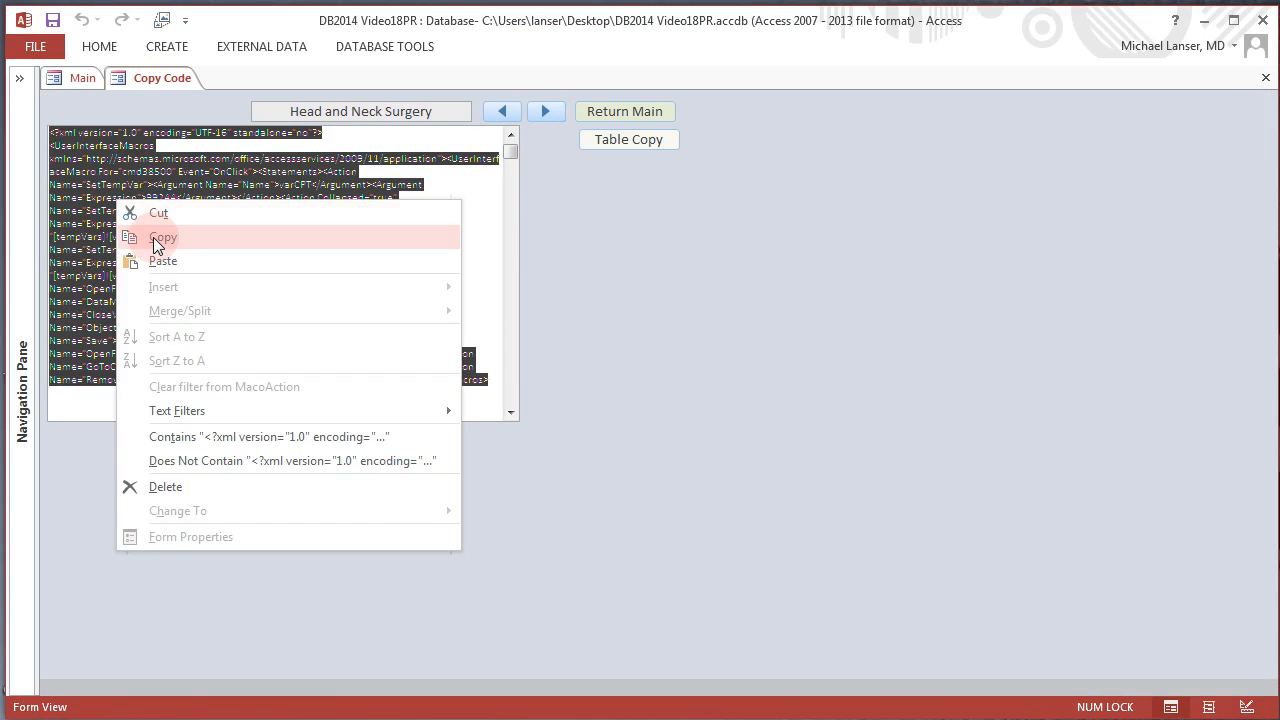
click(157, 246)
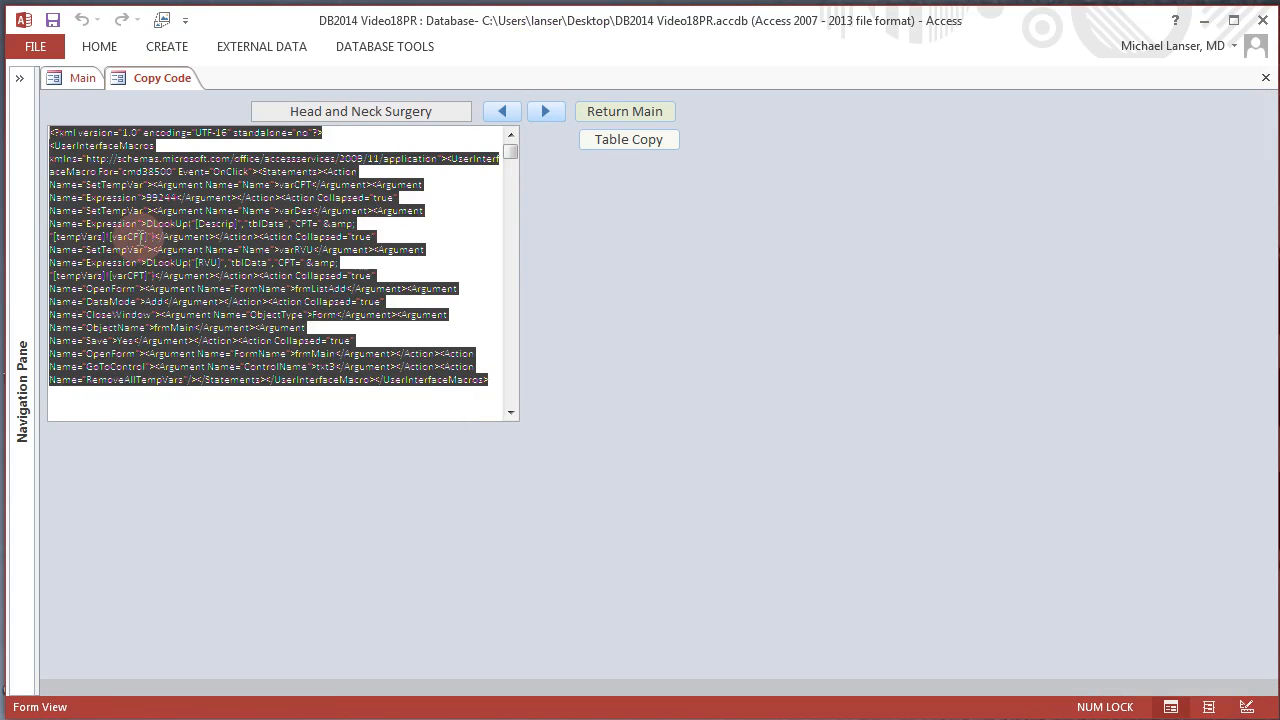
Return to the main form and switch it to Design View.
click(620, 110)
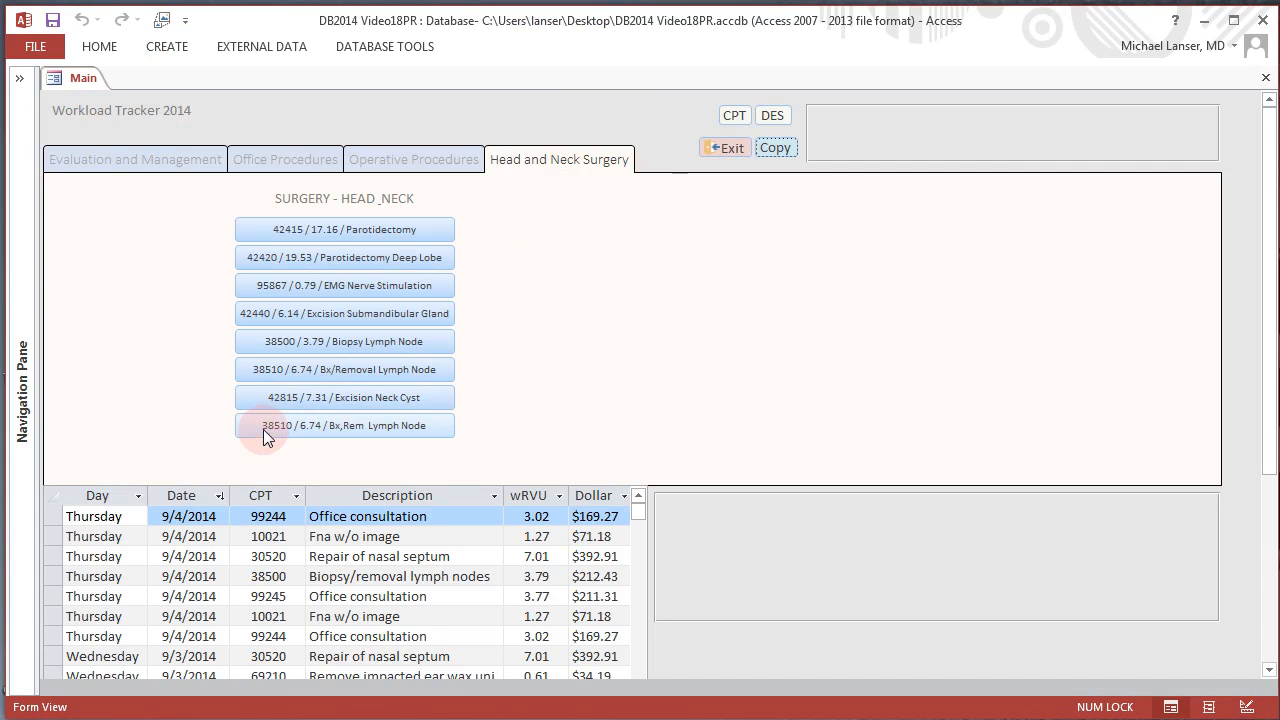
click(343, 428)
click(70, 80)
right_click(70, 80)
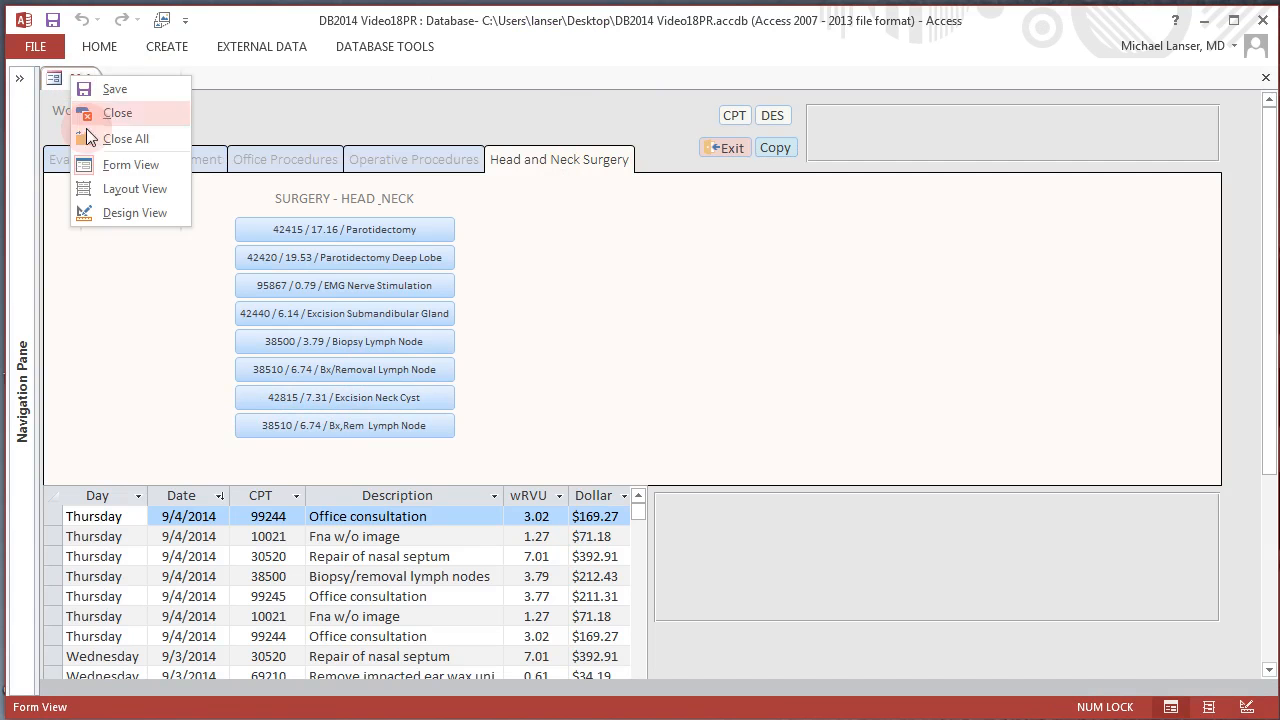
click(106, 217)
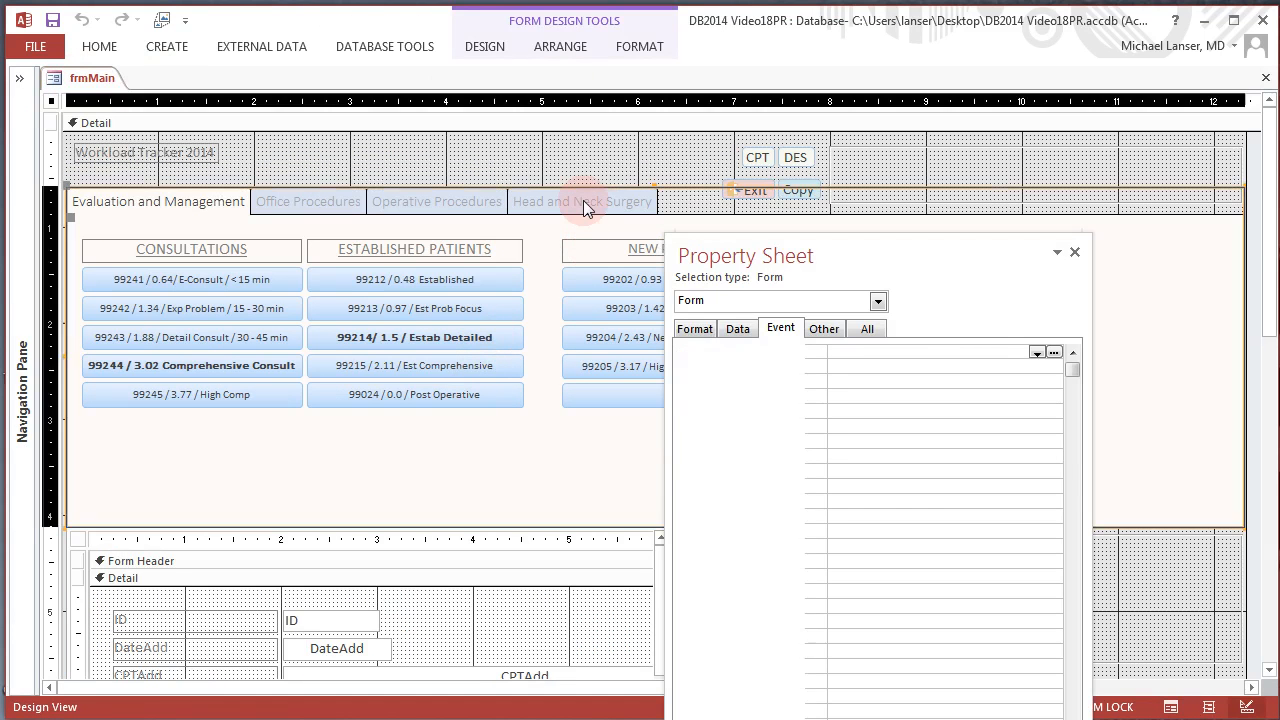
Open the Macro Builder for the On Click event of the 38510 Bx,Rem Lymph Node button on the Head and Neck Surgery page.
click(583, 201)
click(354, 467)
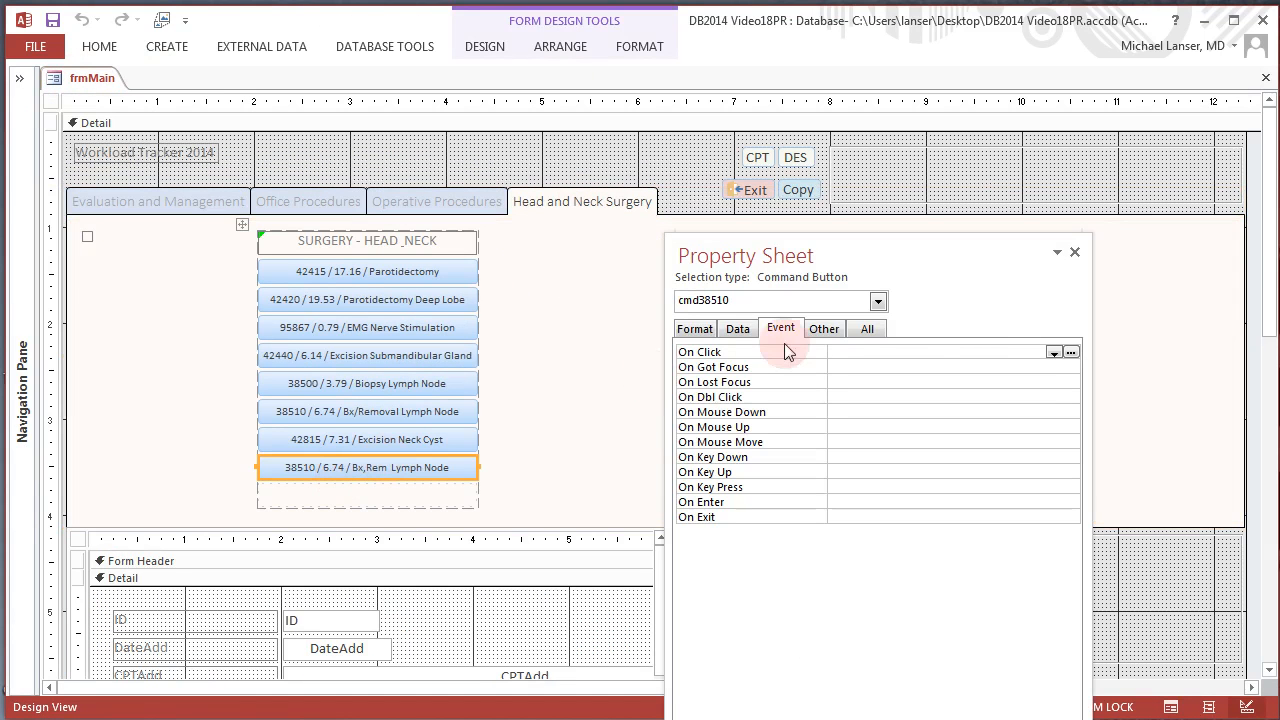
click(1070, 352)
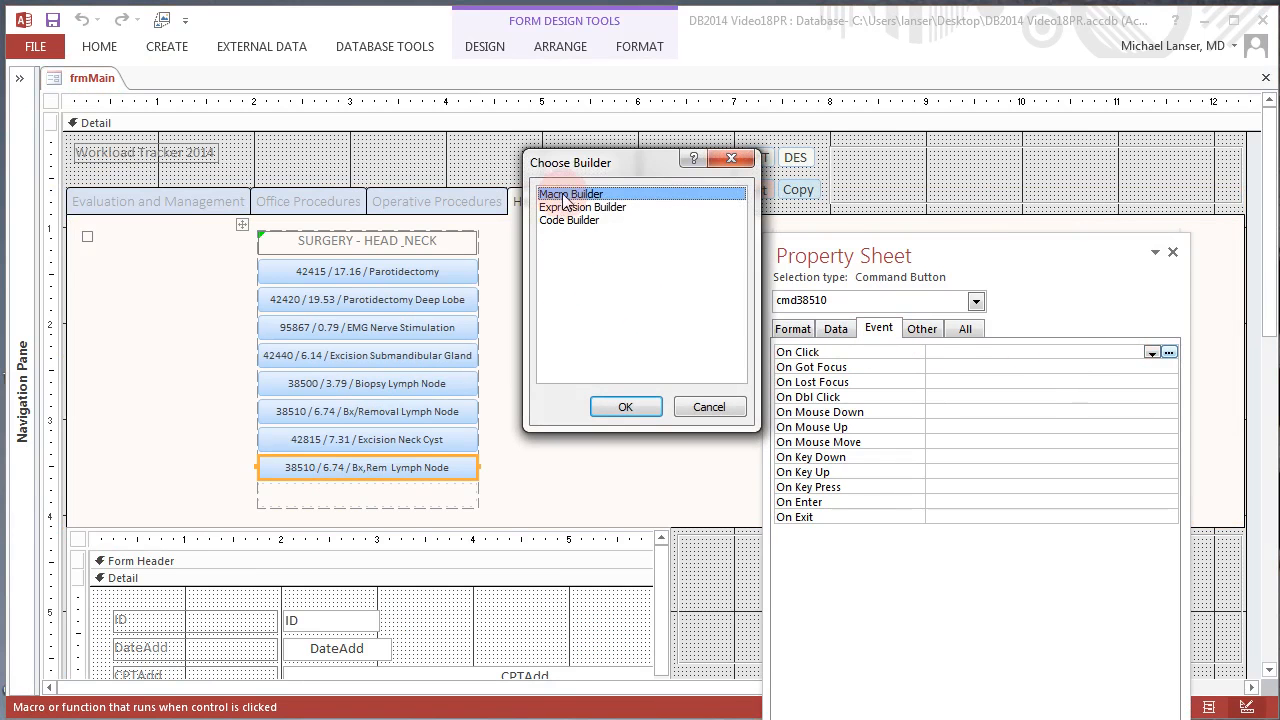
click(627, 408)
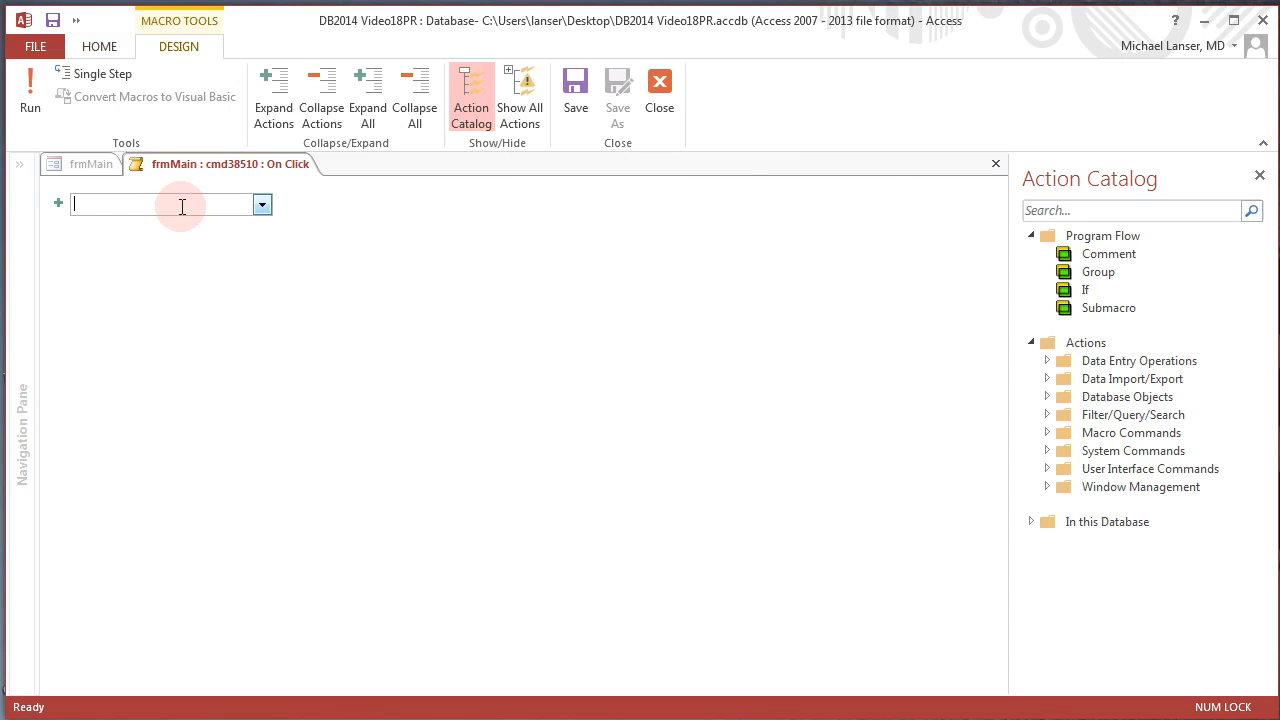
Paste the copied macro code, set the varCPT expression to 38510, then save and close the macro.
key(ctrl+v)
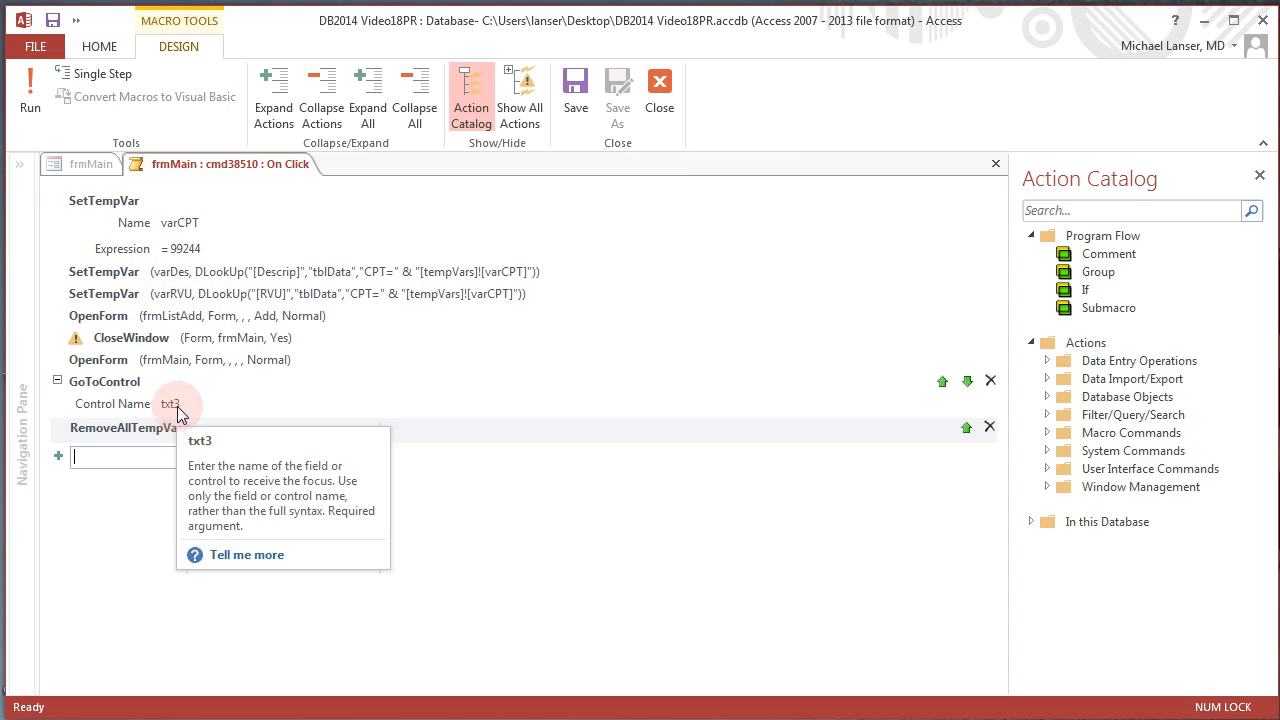
click(176, 250)
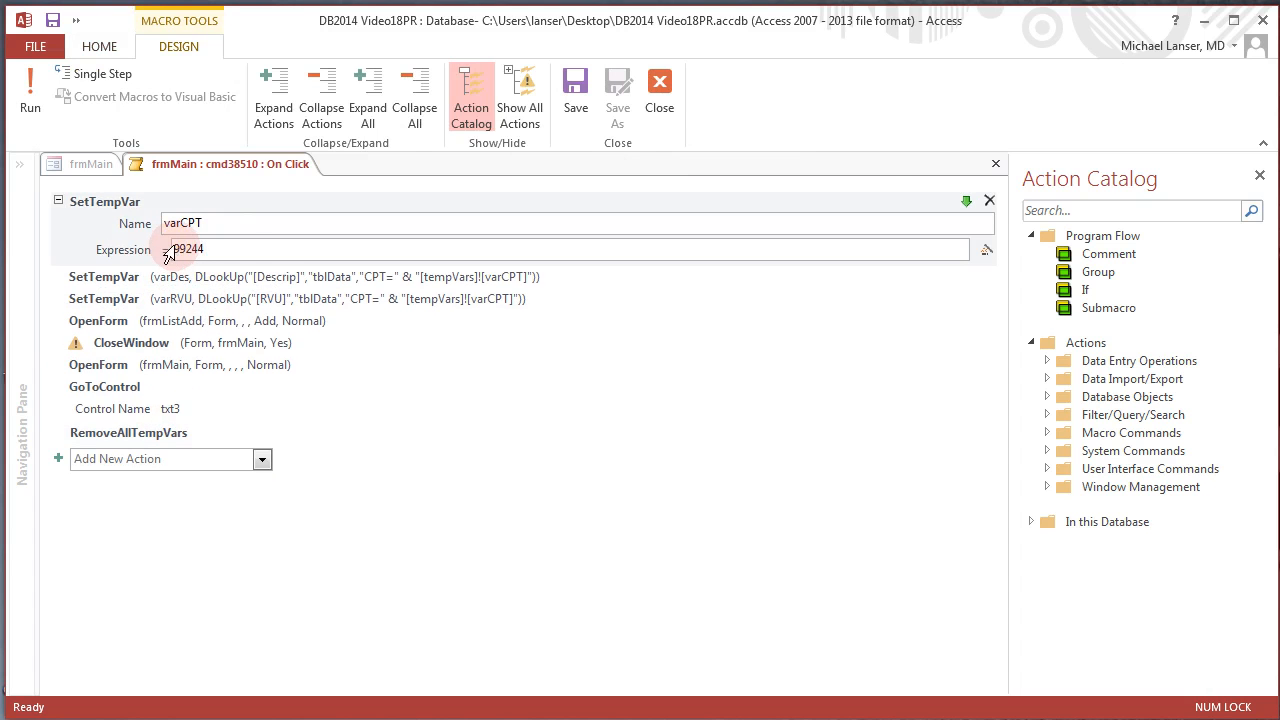
double_click(258, 249)
text(38510)
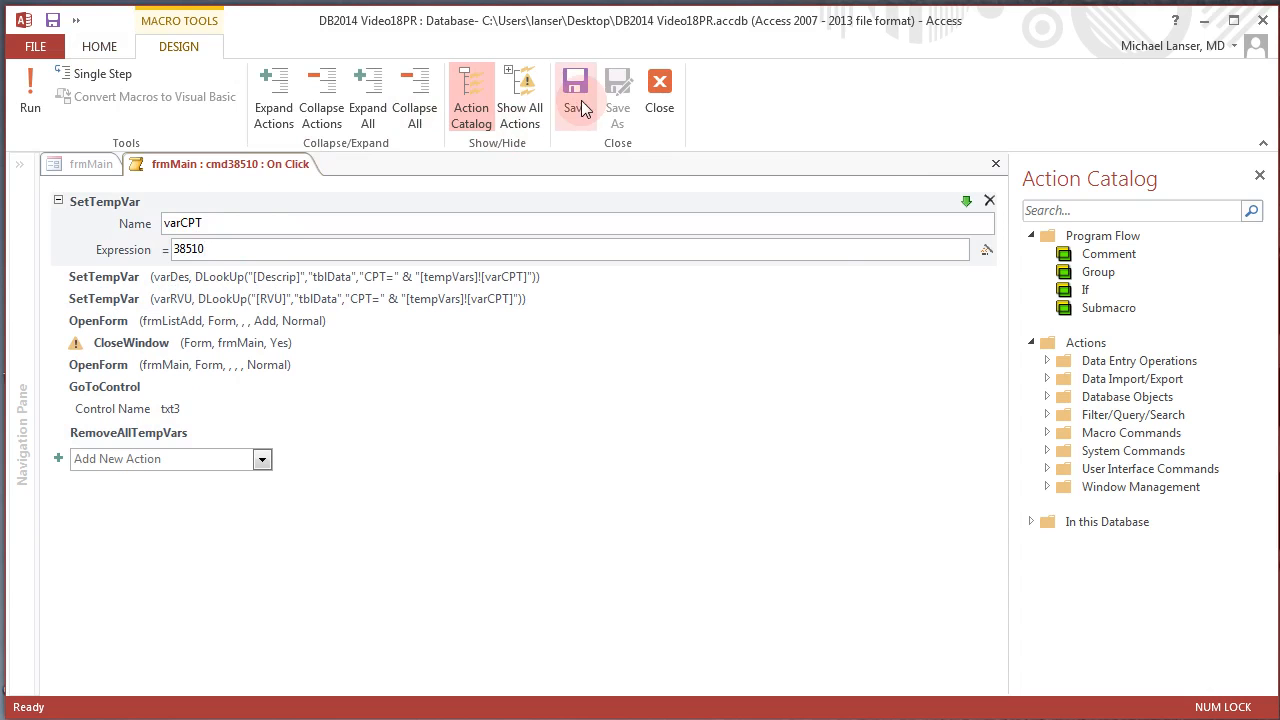
click(670, 107)
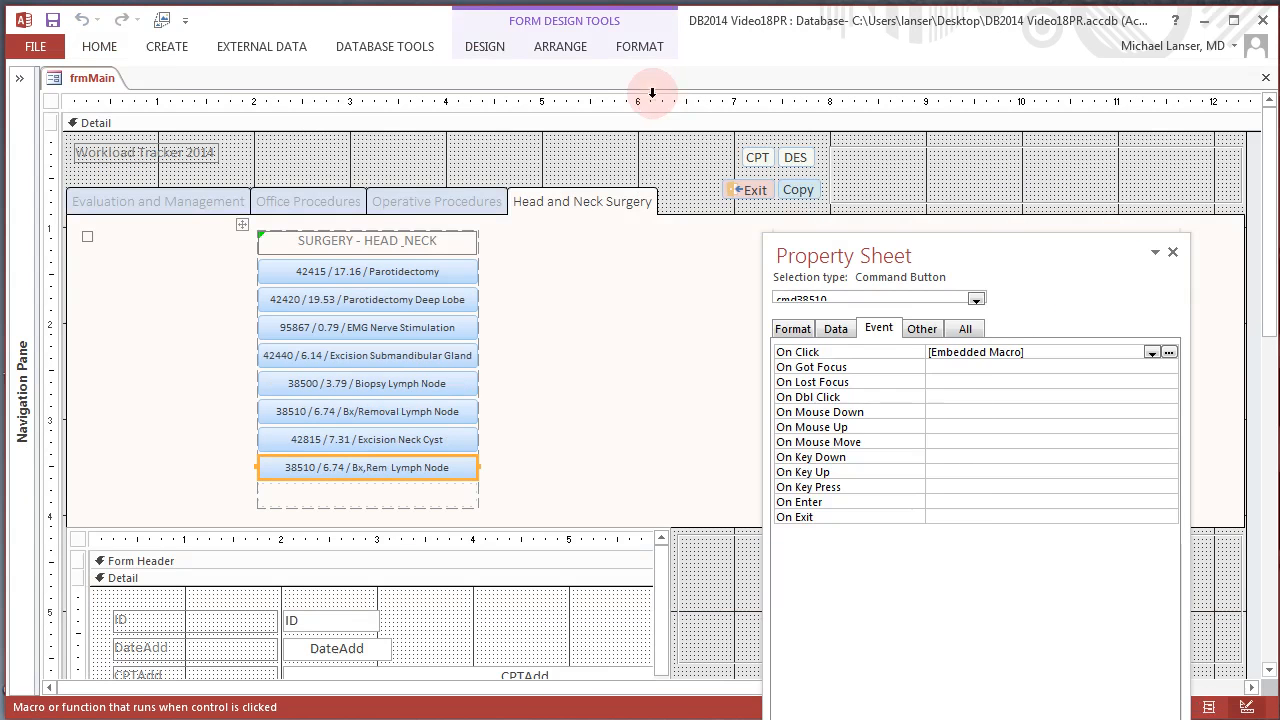
Save the main form and switch it to Form View.
right_click(100, 80)
click(141, 96)
right_click(88, 78)
click(155, 169)
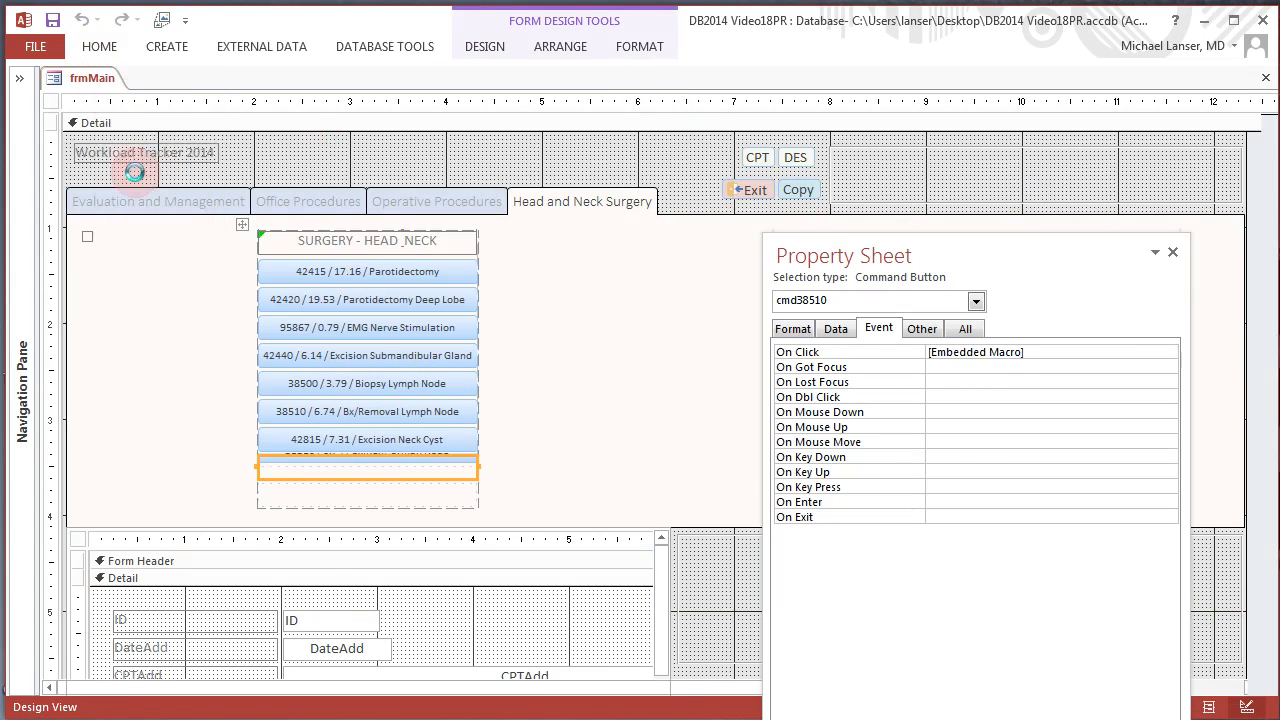
Test the new macro by logging a 38510 Bx,Rem Lymph Node entry from Head and Neck Surgery.
click(540, 160)
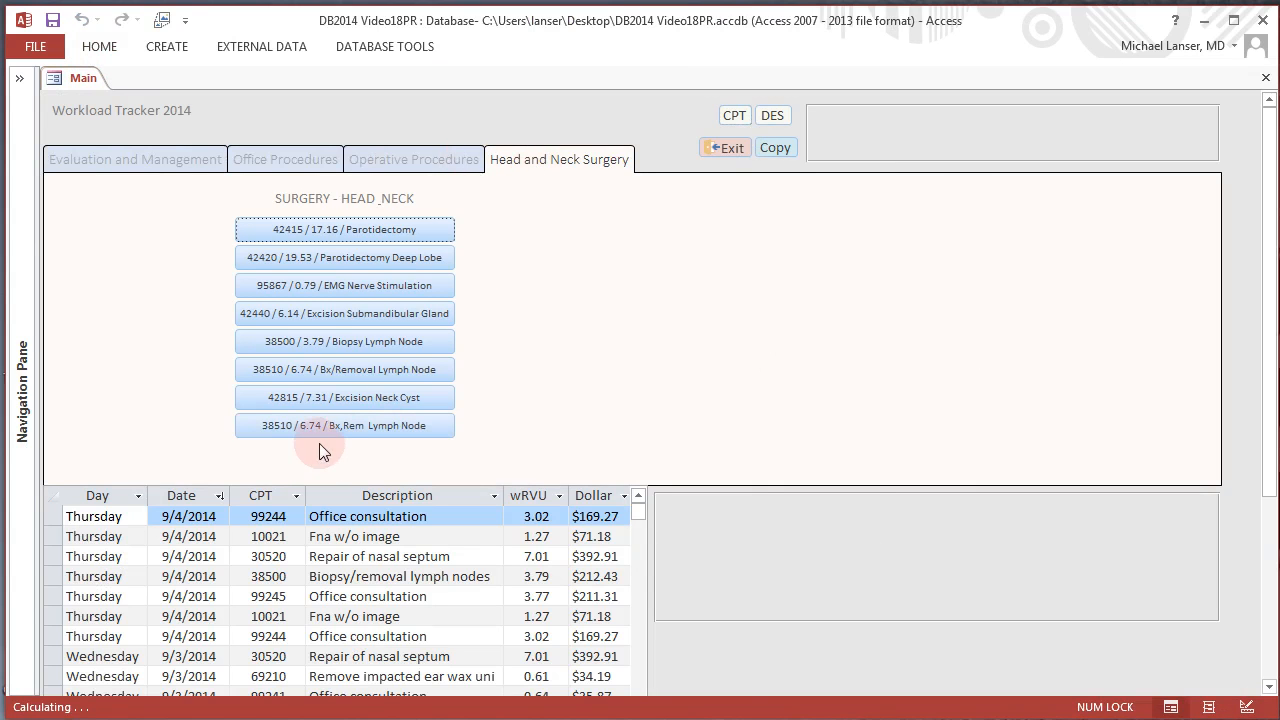
click(286, 431)
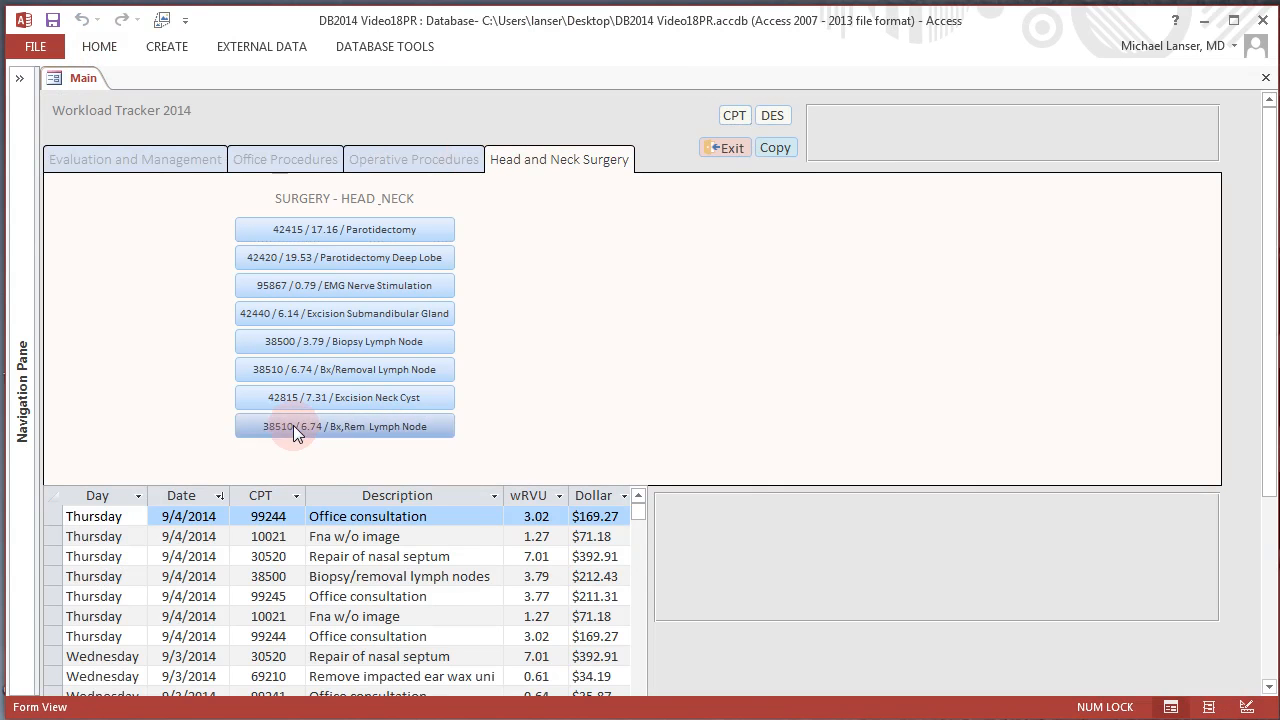
click(89, 527)
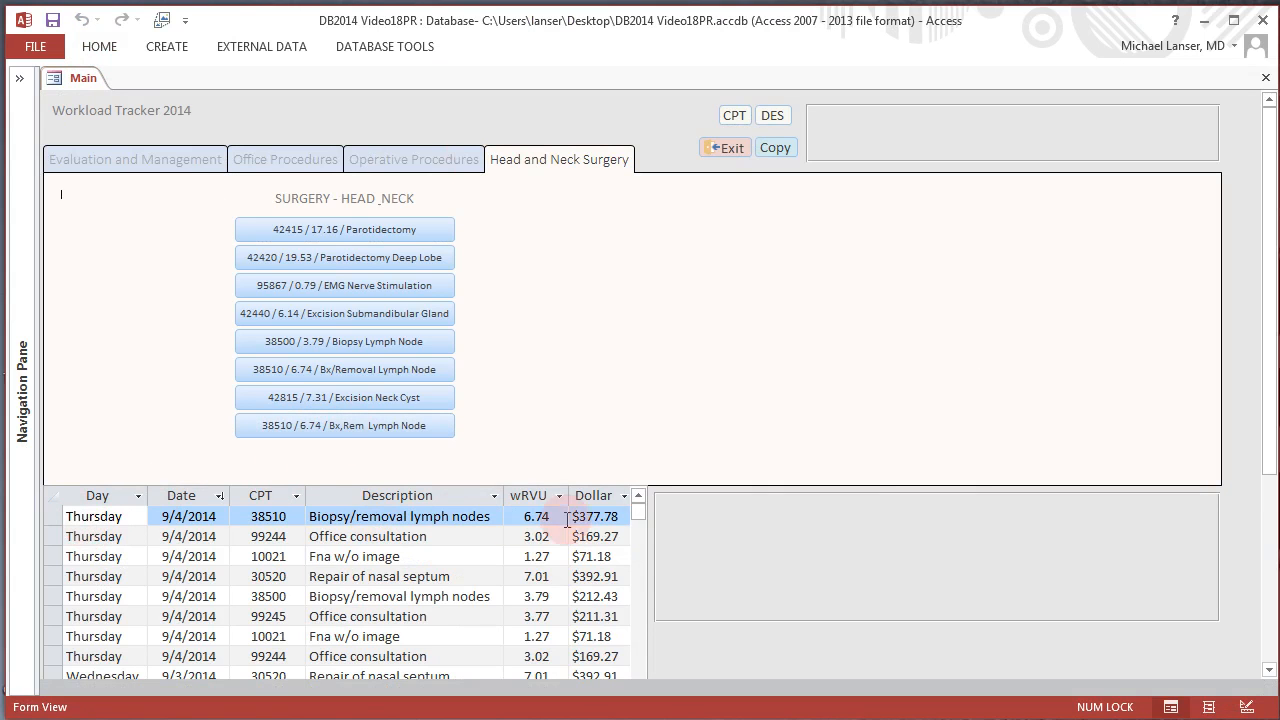
Look through the main form's procedure pages, including Operative Procedures and Head and Neck Surgery.
click(359, 316)
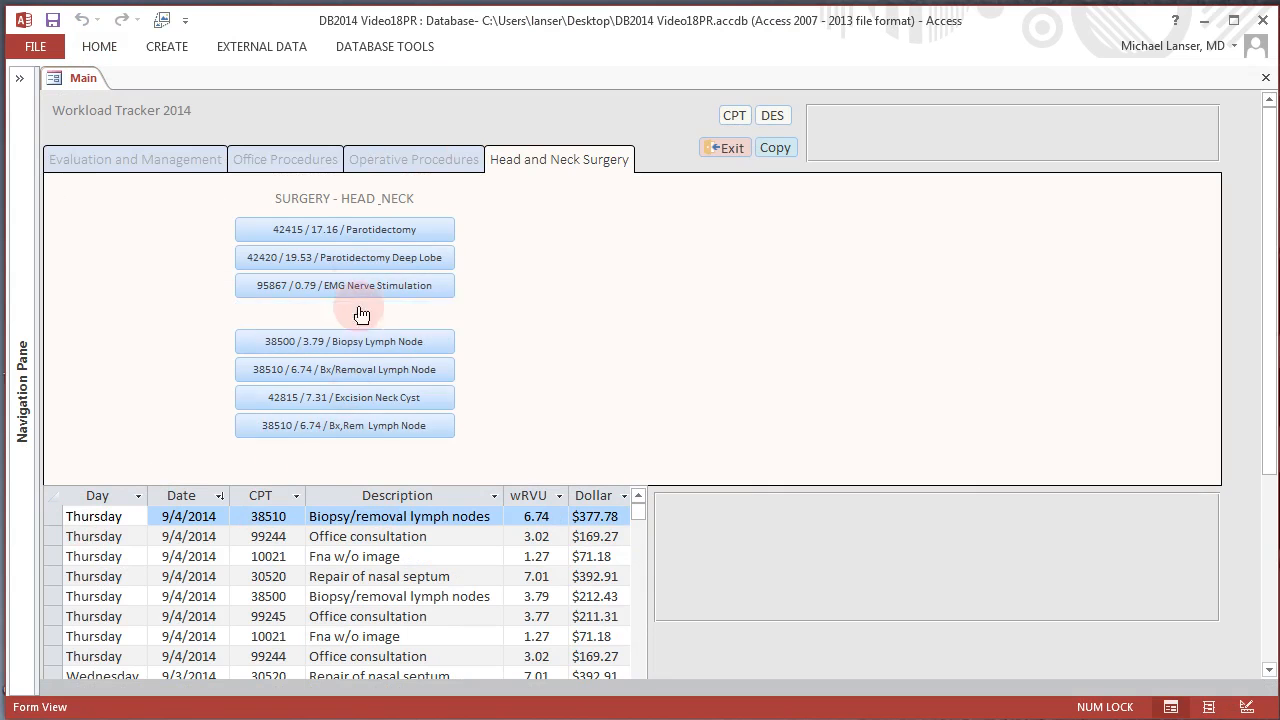
click(544, 169)
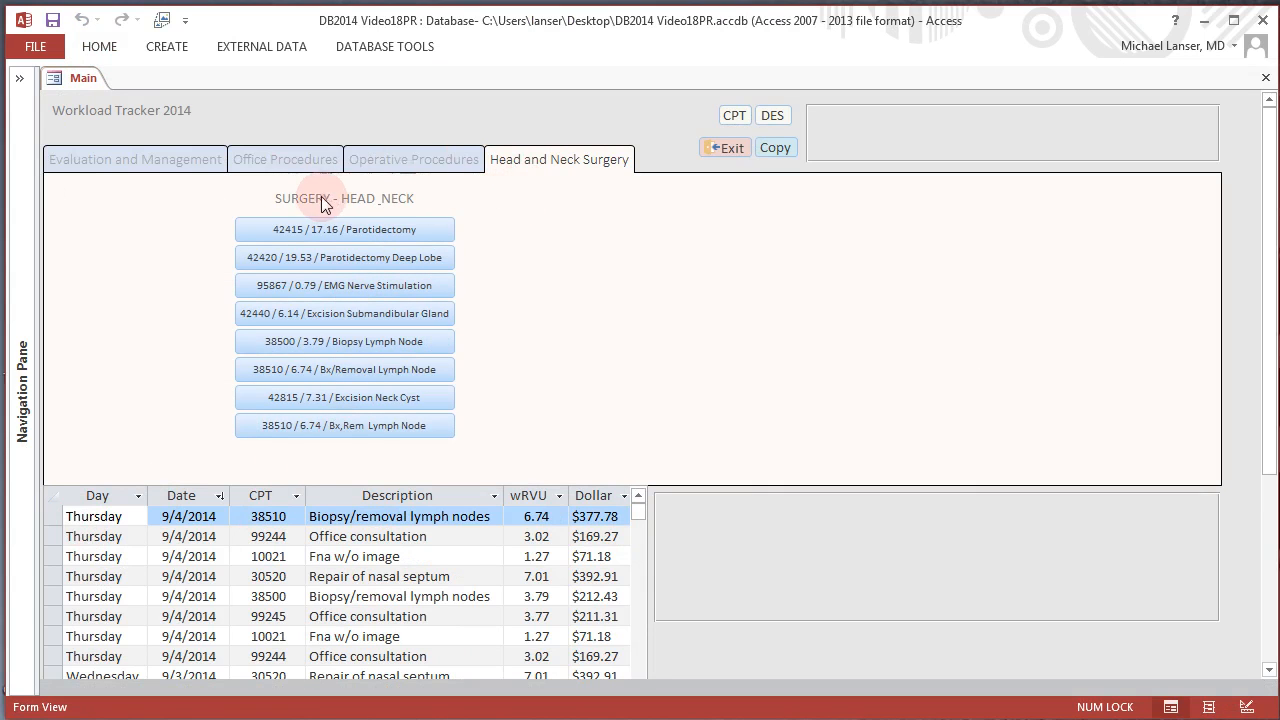
click(527, 158)
click(404, 161)
click(273, 161)
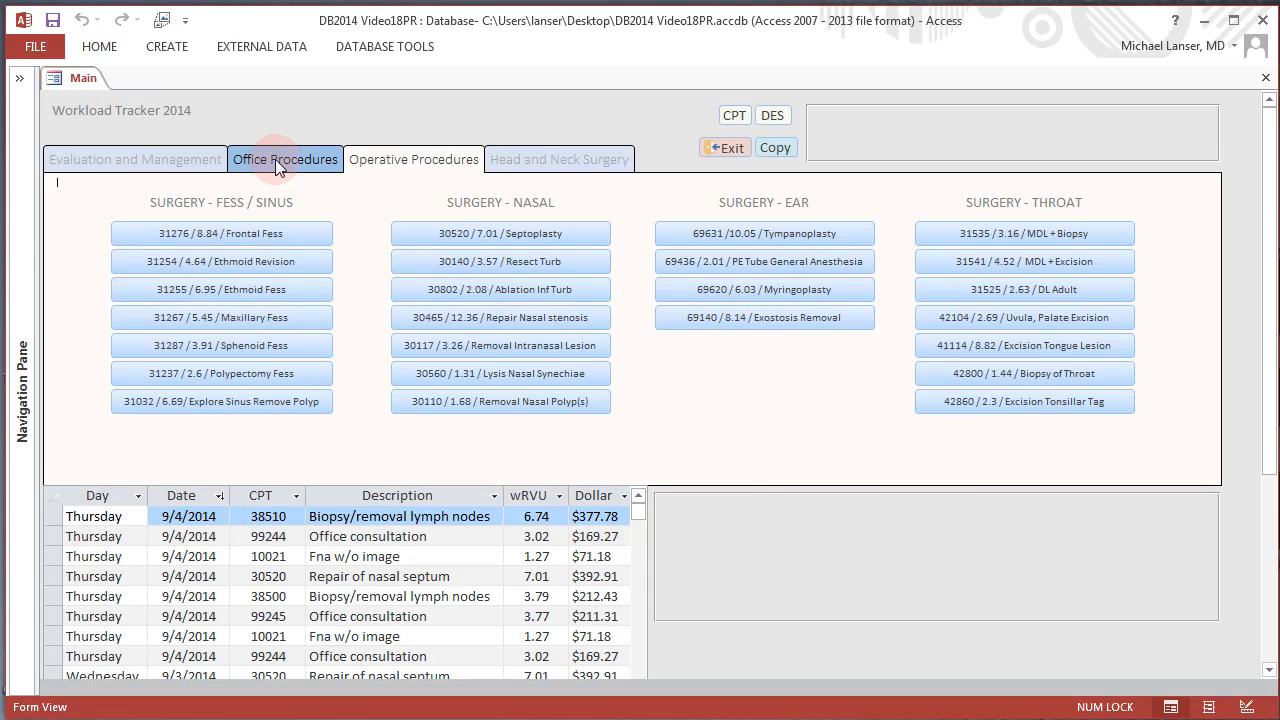
click(165, 161)
click(440, 163)
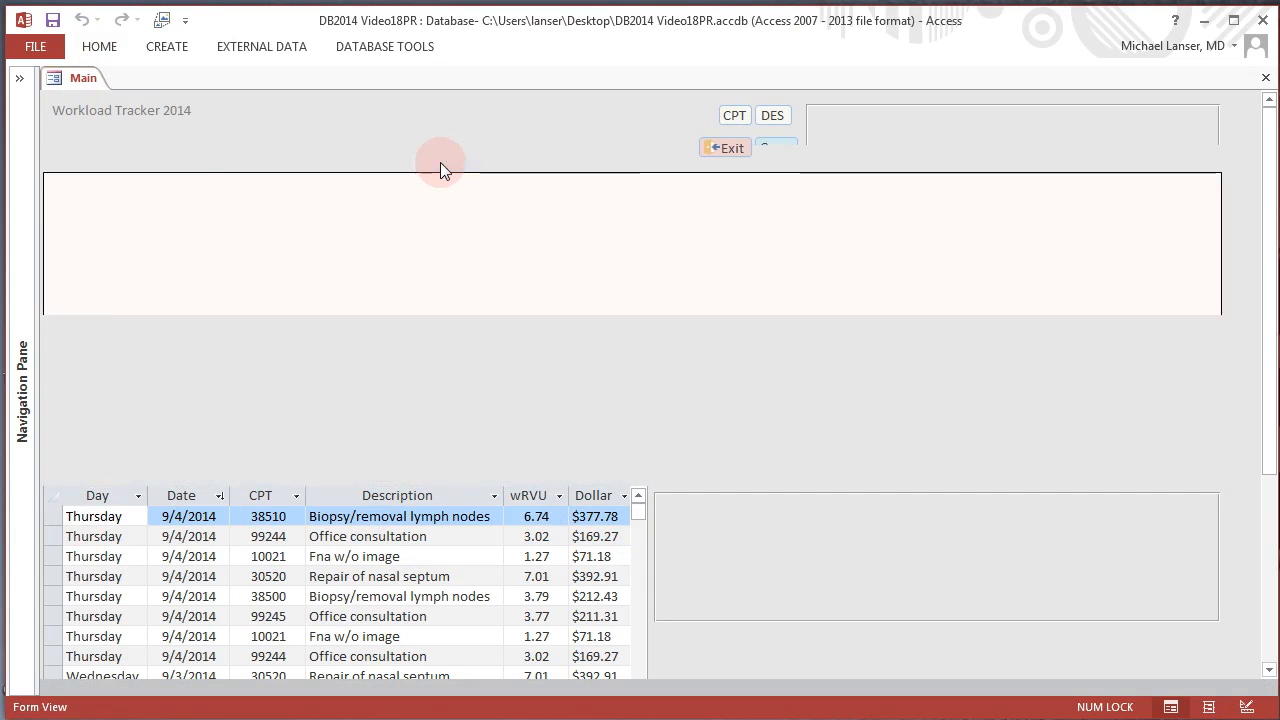
click(556, 161)
click(176, 158)
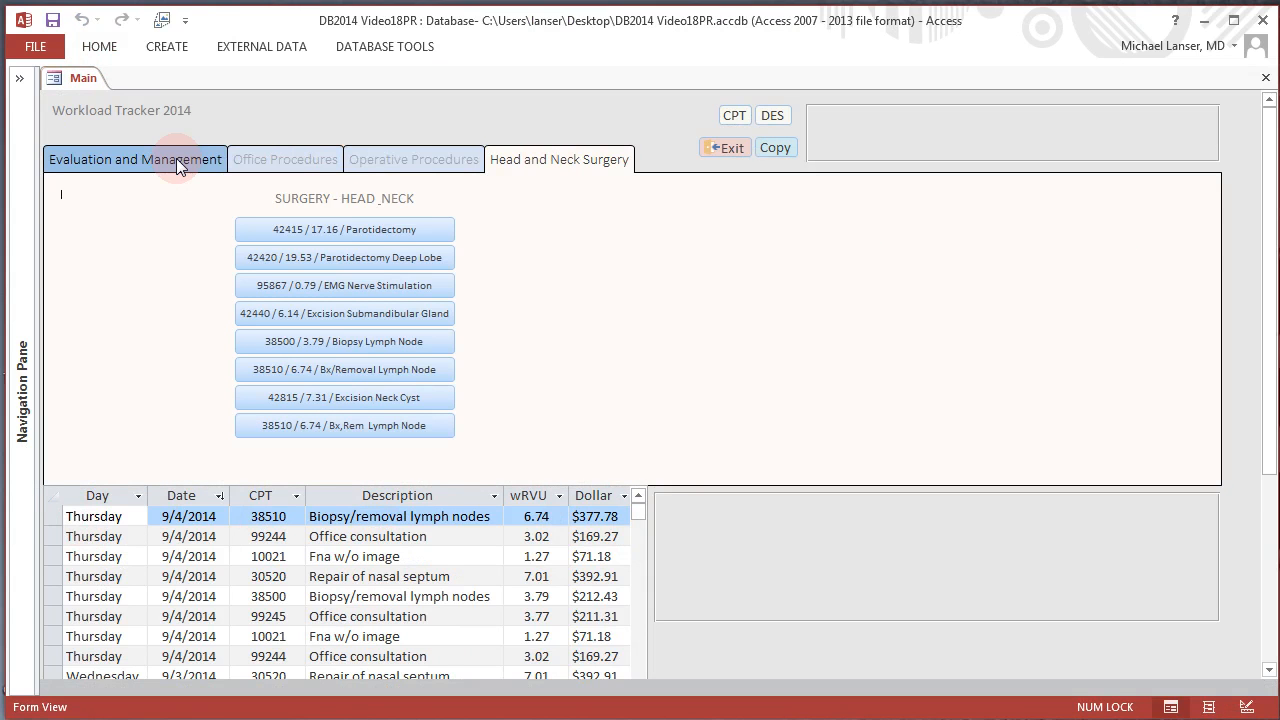